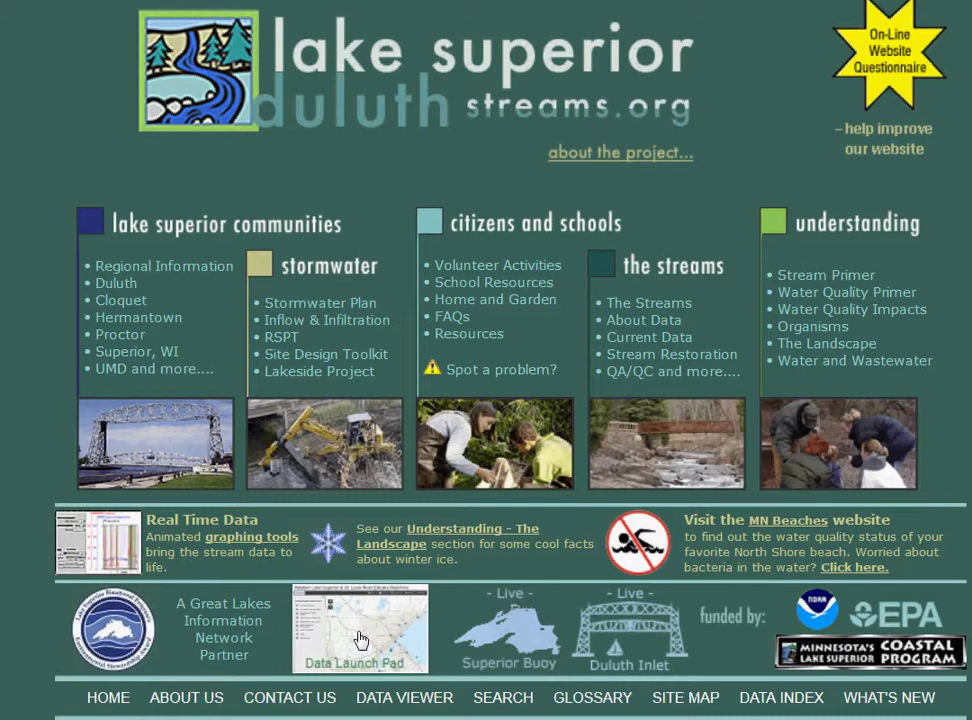
# Open the Data Launch Pad and look over the real-time sensor locations around Duluth and the agency legend
pyautogui.click(360, 640)
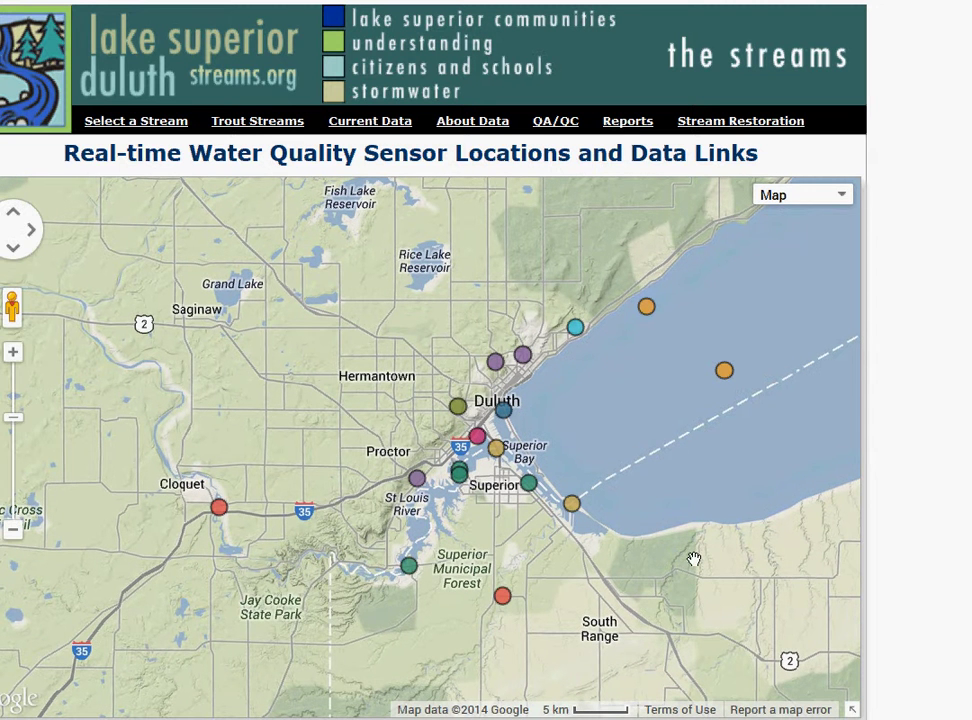
pyautogui.scroll(3, 666, 543)
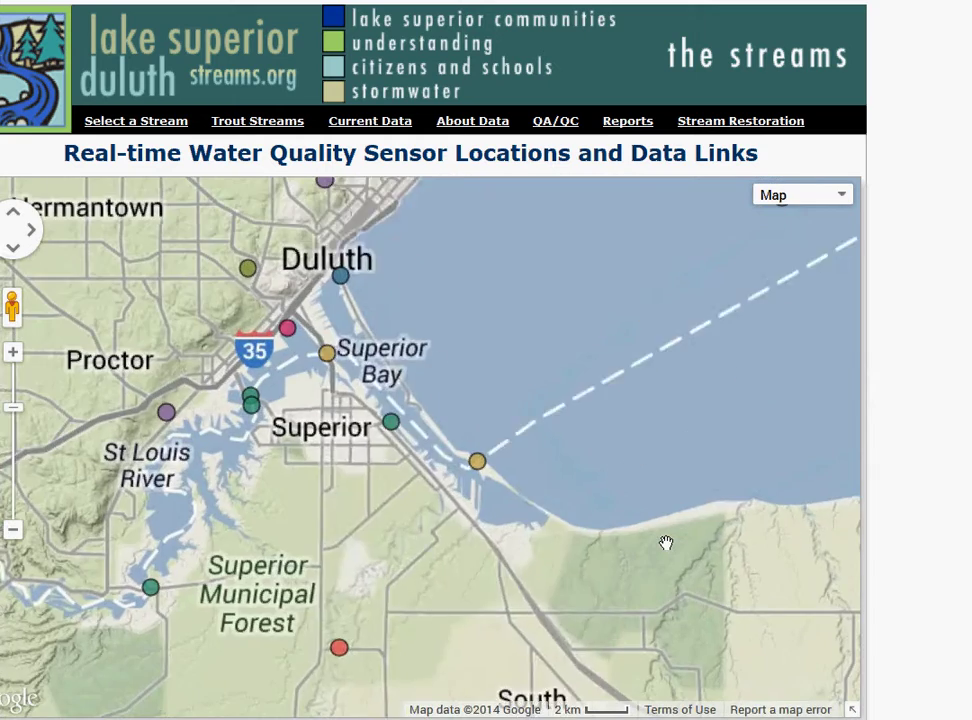
pyautogui.scroll(-4, 666, 543)
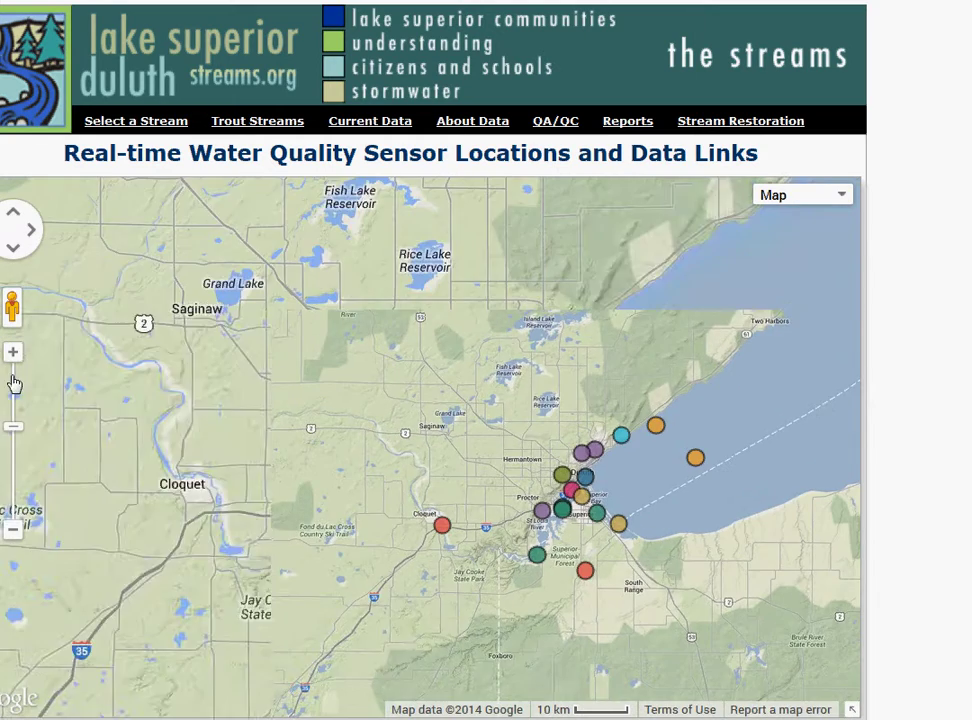
pyautogui.click(13, 354)
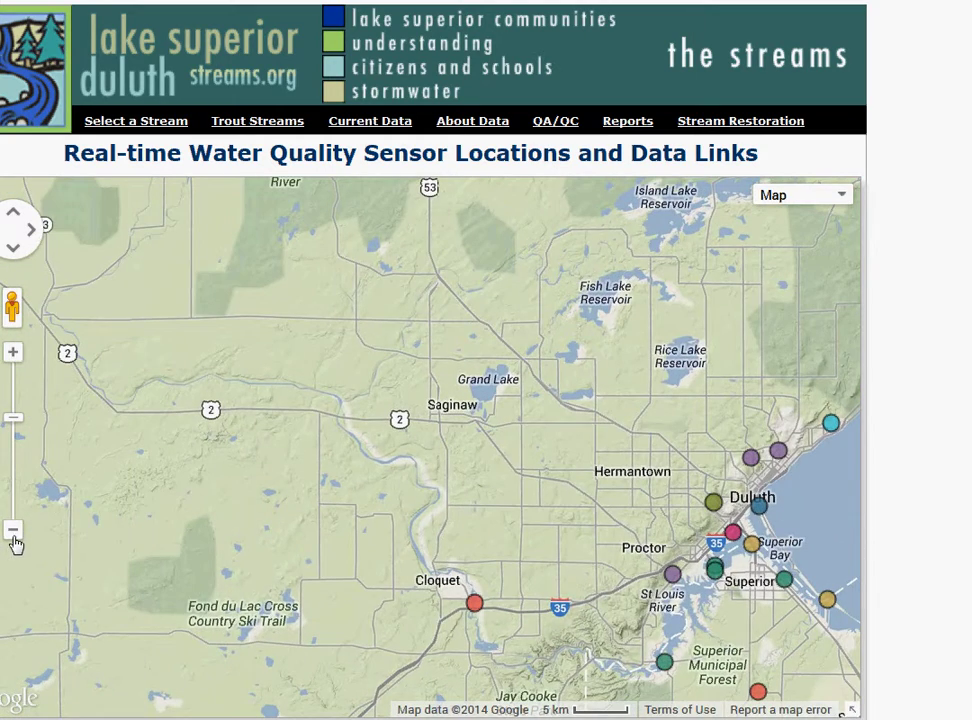
pyautogui.moveTo(631, 507); pyautogui.dragTo(400, 451)
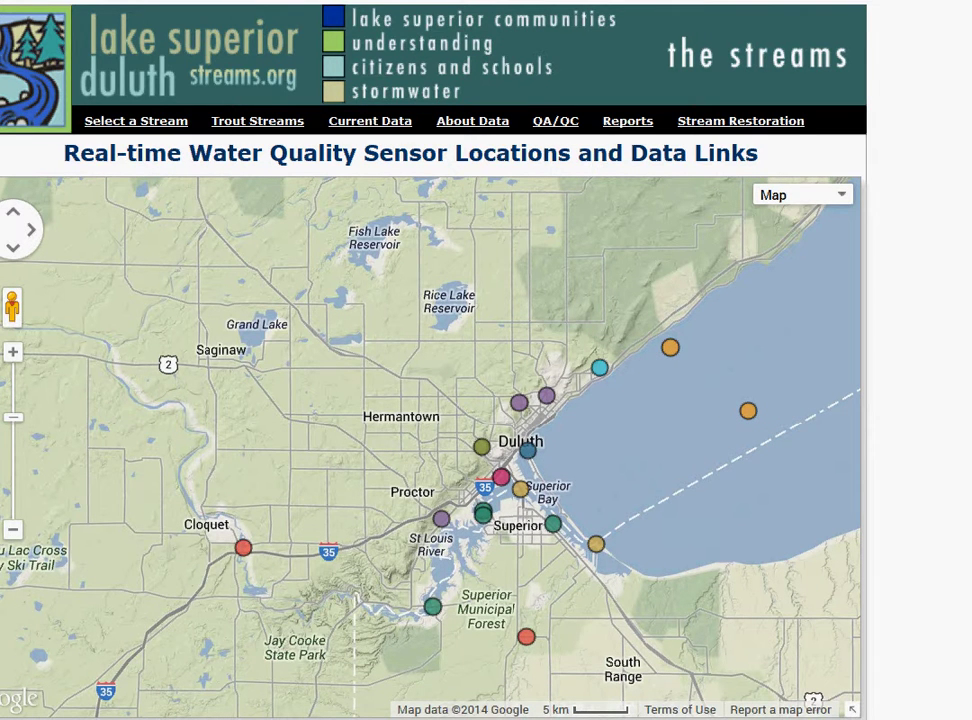
pyautogui.scroll(-2, 434, 400)
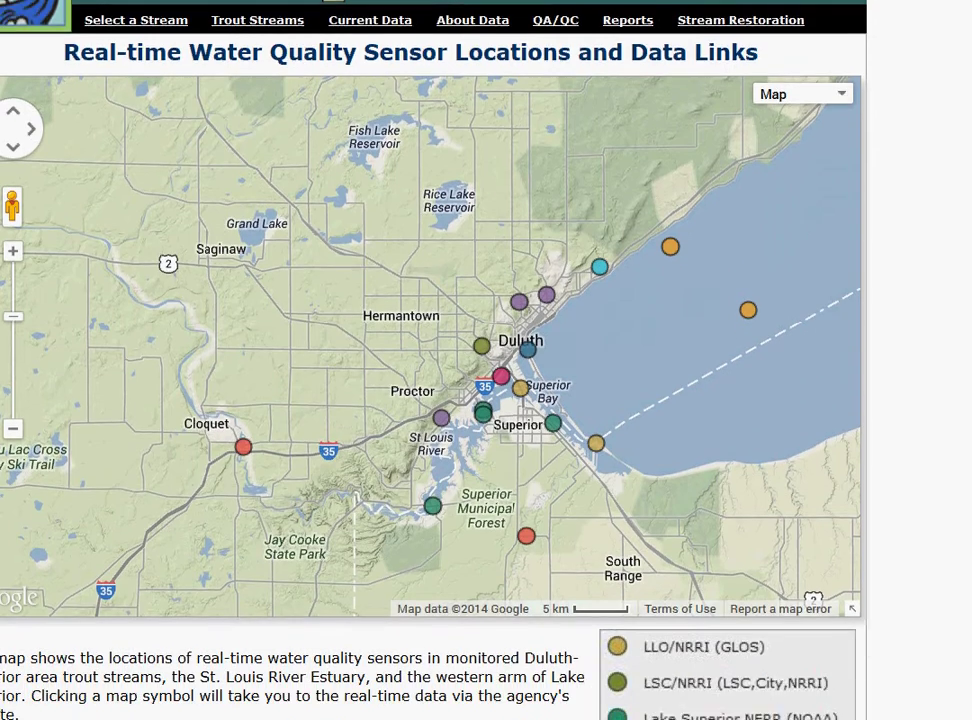
pyautogui.scroll(-4, 430, 360)
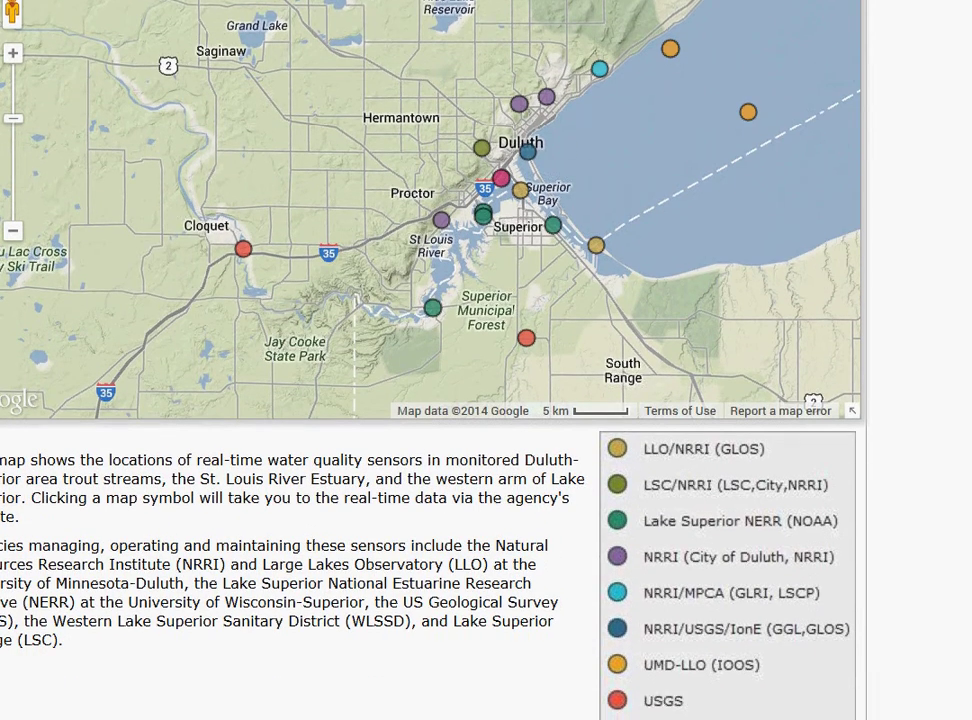
pyautogui.scroll(-1, 430, 360)
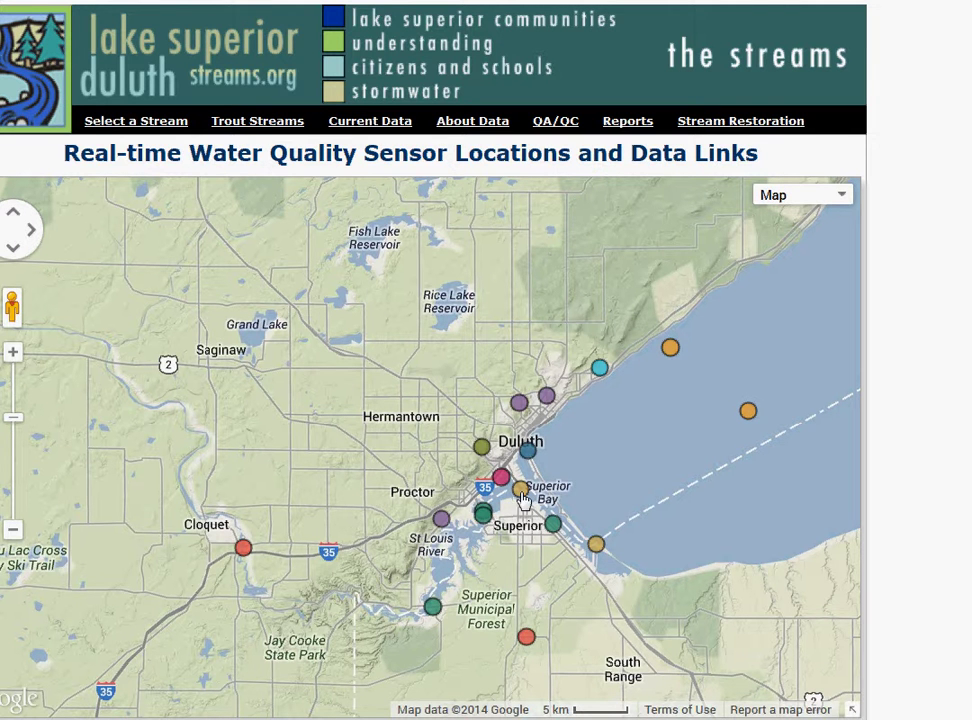
# Open the Kingsbury Creek web page from its map marker and review the watershed data down to land use
pyautogui.click(442, 525)
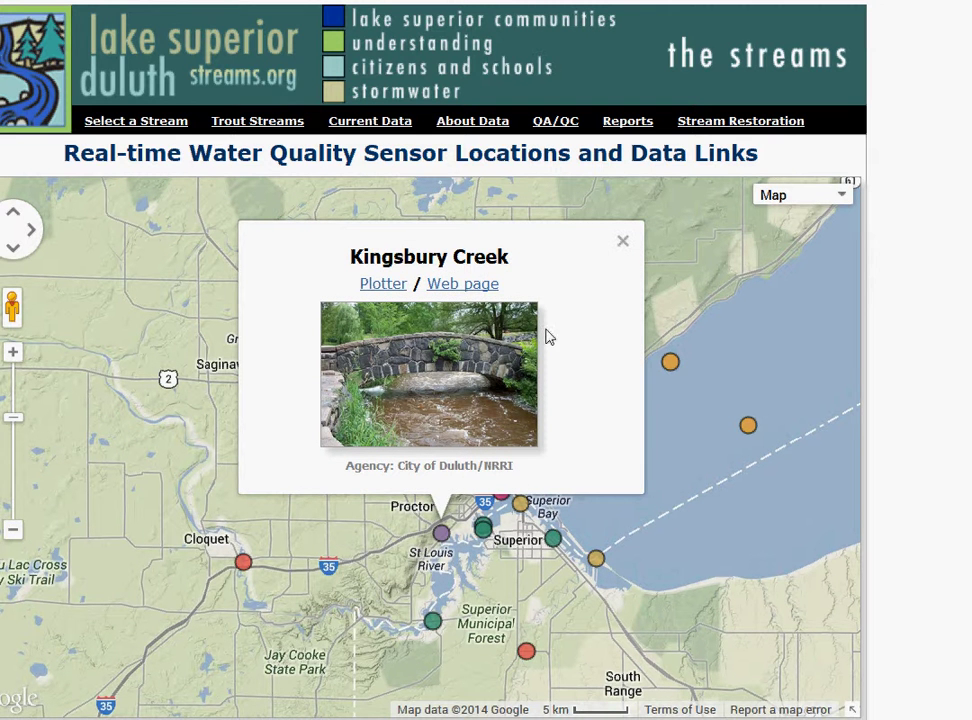
pyautogui.click(464, 288)
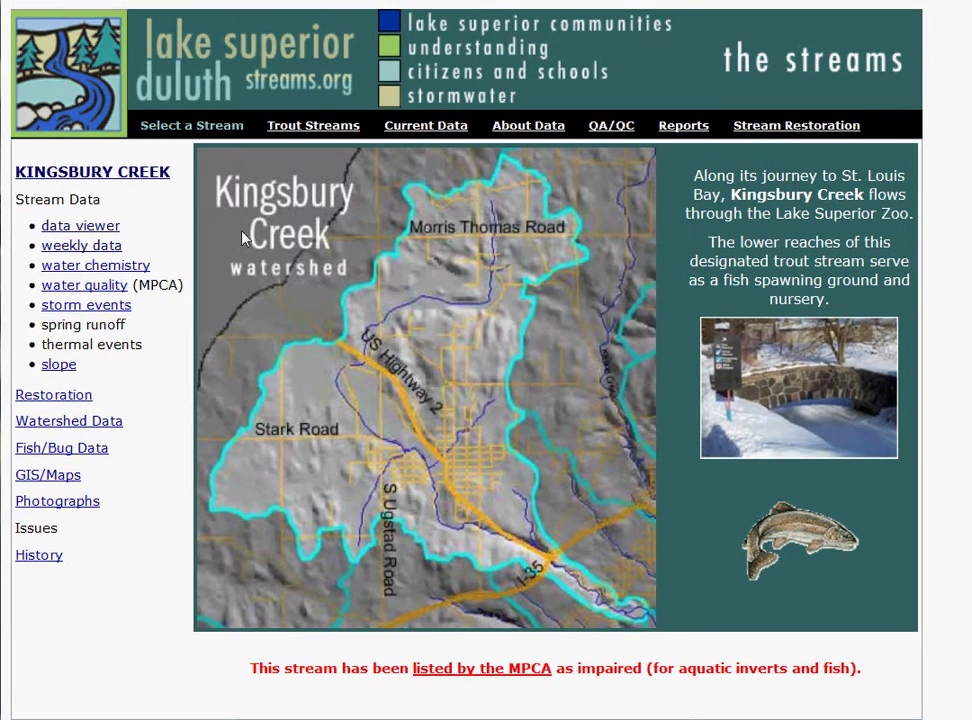
pyautogui.click(82, 227)
pyautogui.click(74, 422)
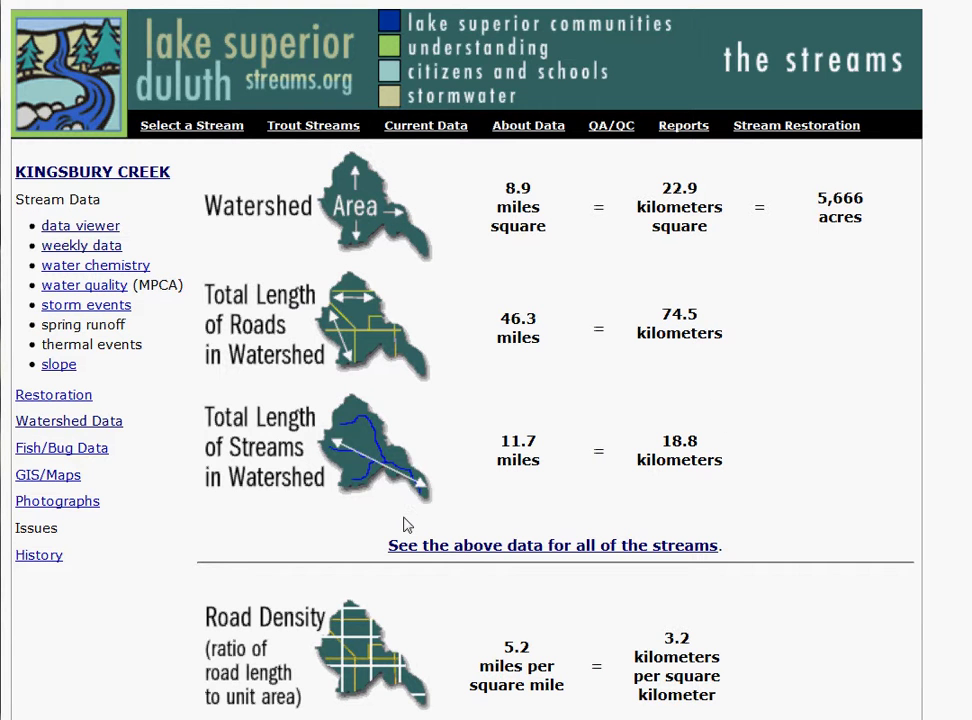
pyautogui.scroll(-6, 337, 539)
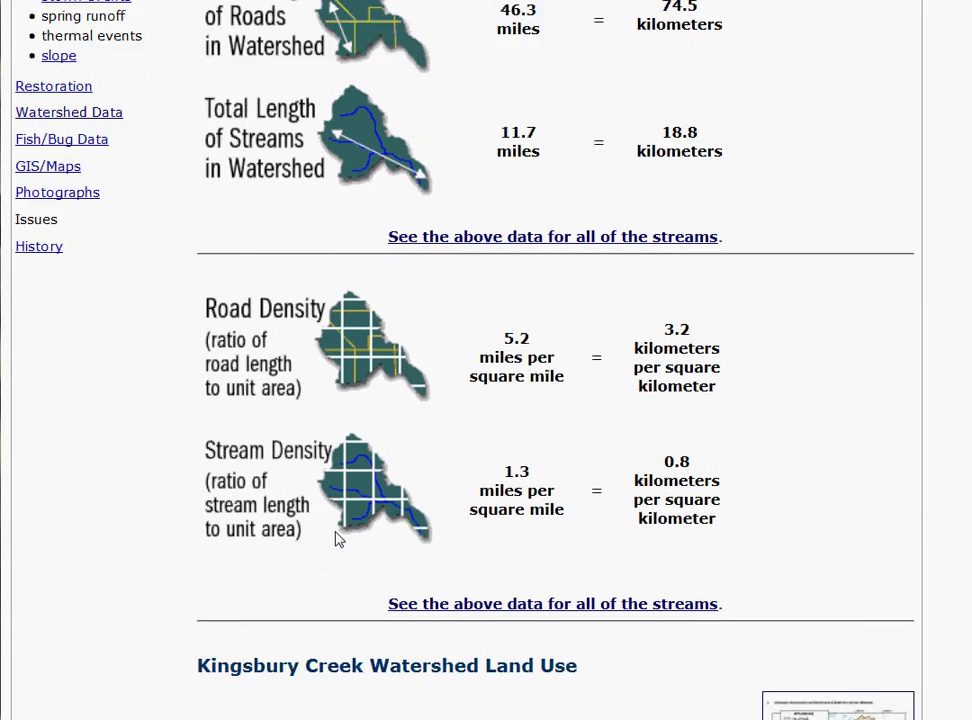
pyautogui.scroll(-2, 337, 539)
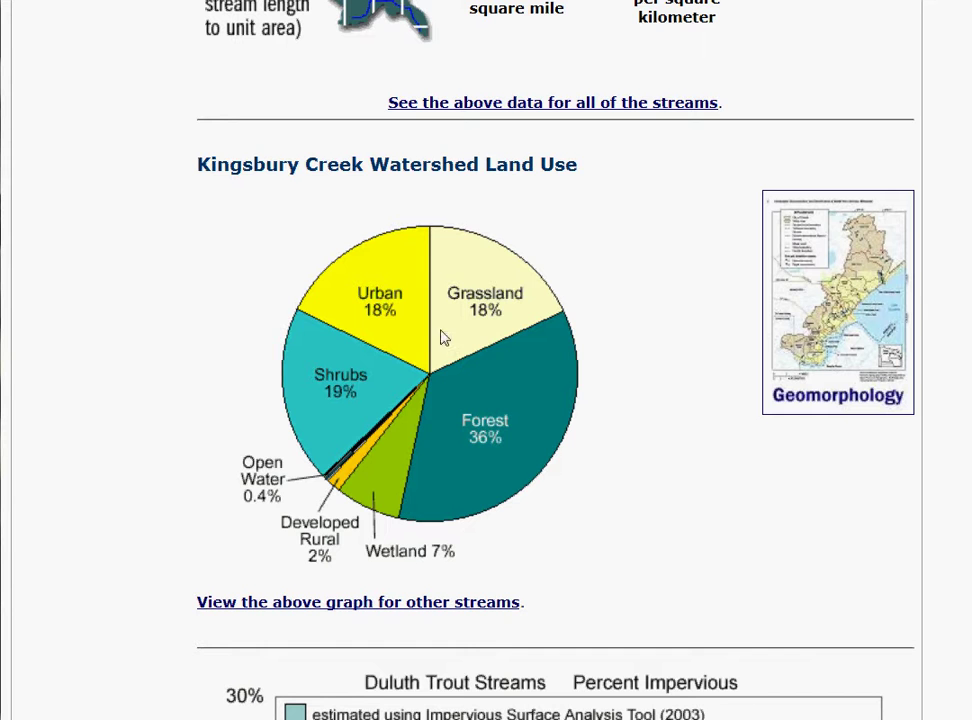
pyautogui.scroll(5, 372, 287)
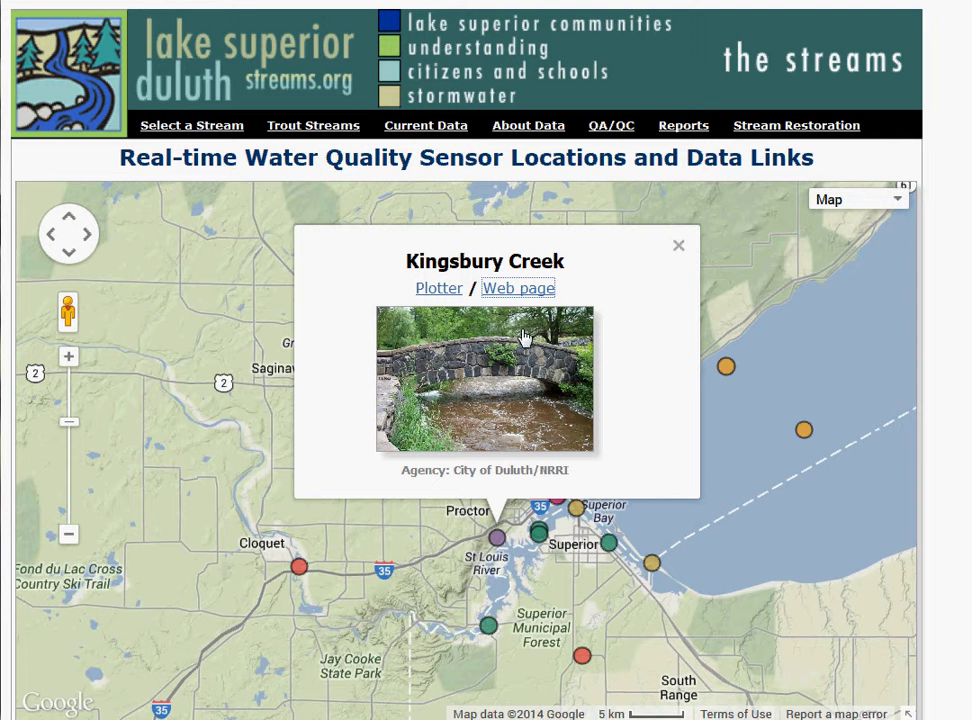
# Open the Kingsbury Creek plotter and select the 2011, 2012 and 2013 datasets
pyautogui.click(438, 292)
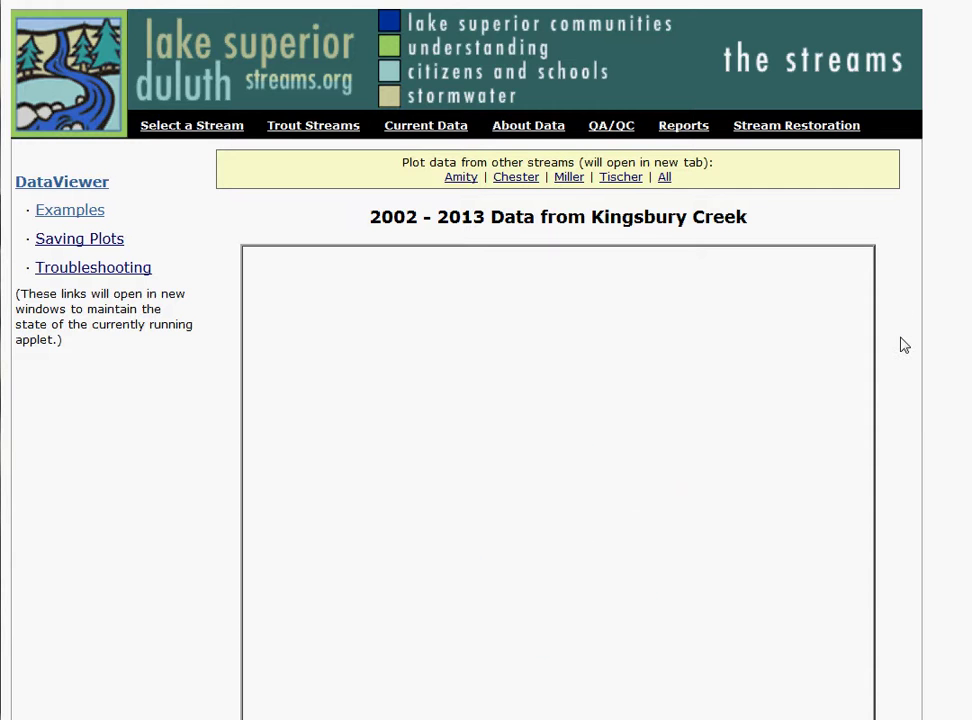
pyautogui.scroll(-3, 903, 343)
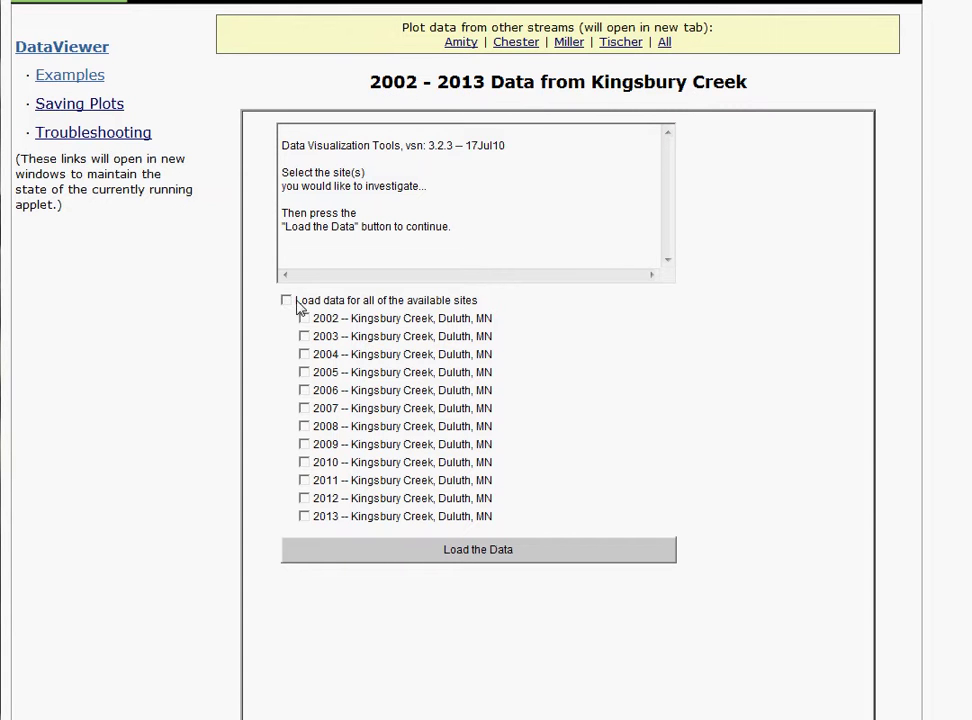
pyautogui.click(304, 498)
pyautogui.click(304, 481)
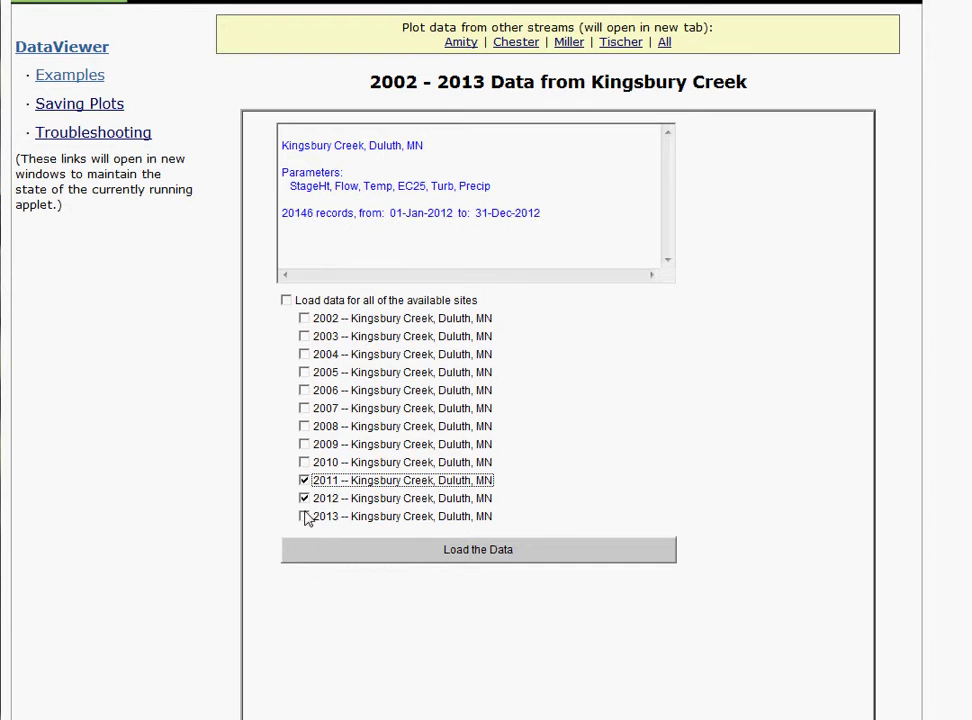
pyautogui.click(304, 516)
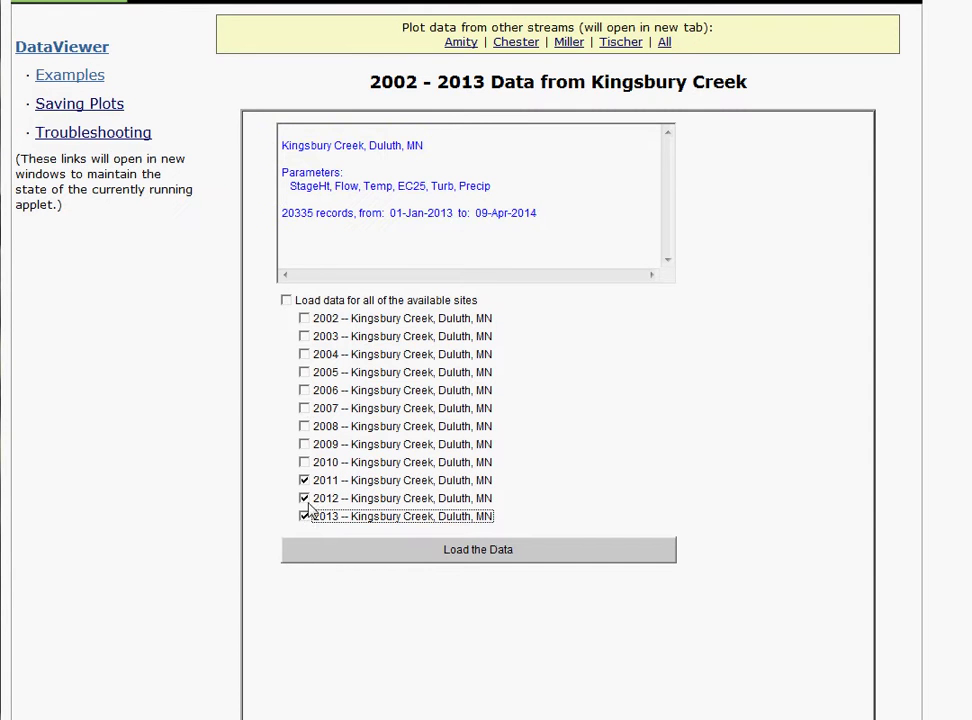
# Select all of the available Kingsbury Creek sites and load their data
pyautogui.click(286, 301)
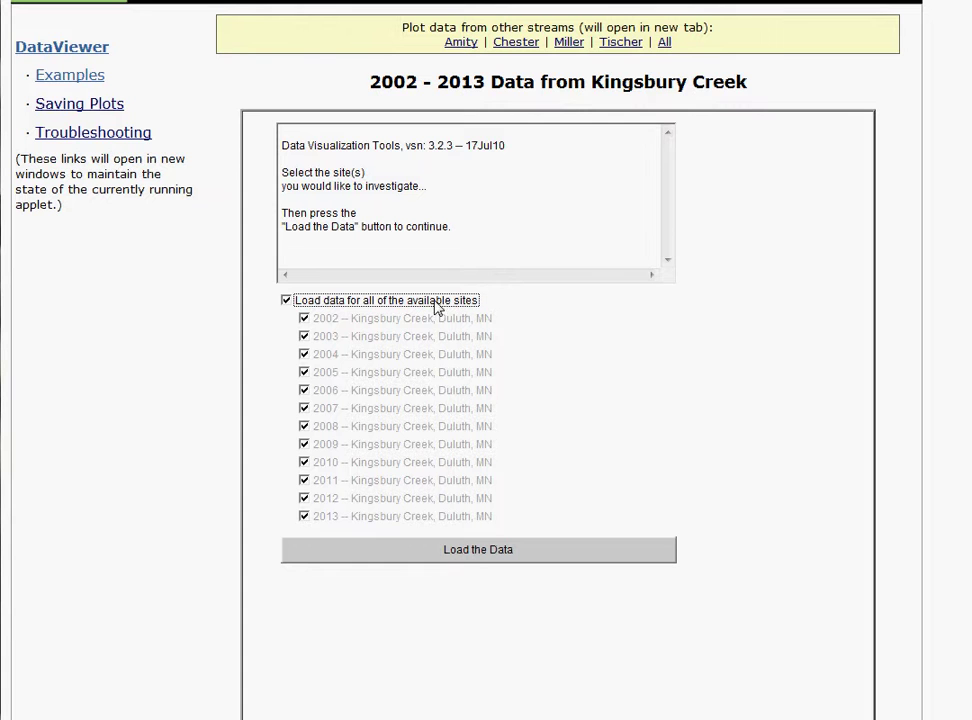
pyautogui.click(477, 553)
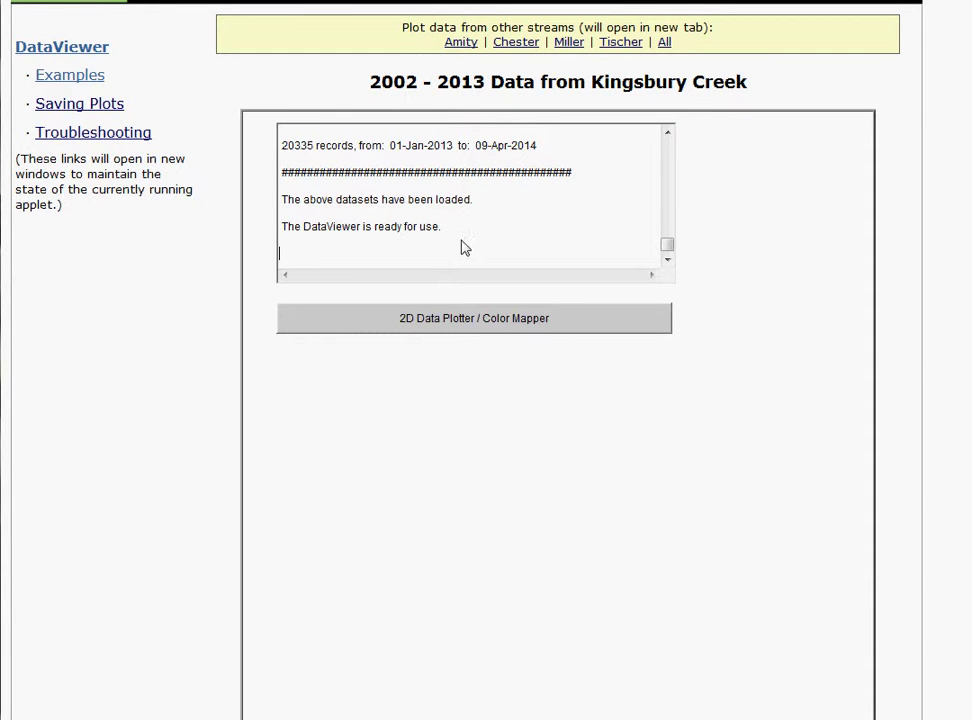
# Open the 2D Data Plotter, then reposition and enlarge its window so the whole plot is in view
pyautogui.click(470, 330)
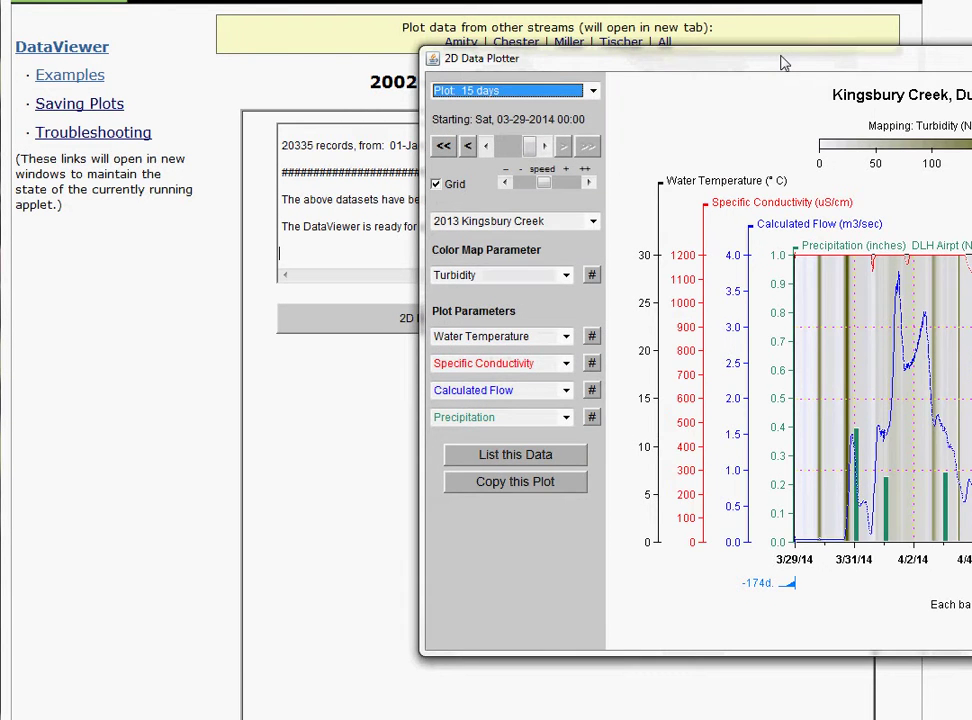
pyautogui.moveTo(785, 63); pyautogui.dragTo(373, 30)
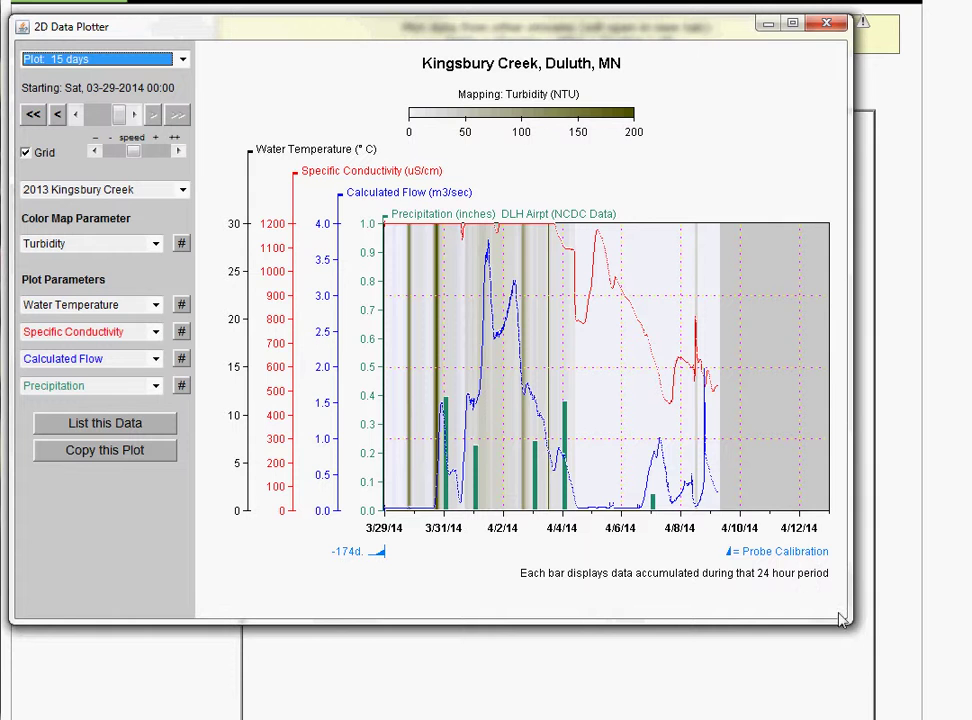
pyautogui.moveTo(843, 618); pyautogui.dragTo(951, 704)
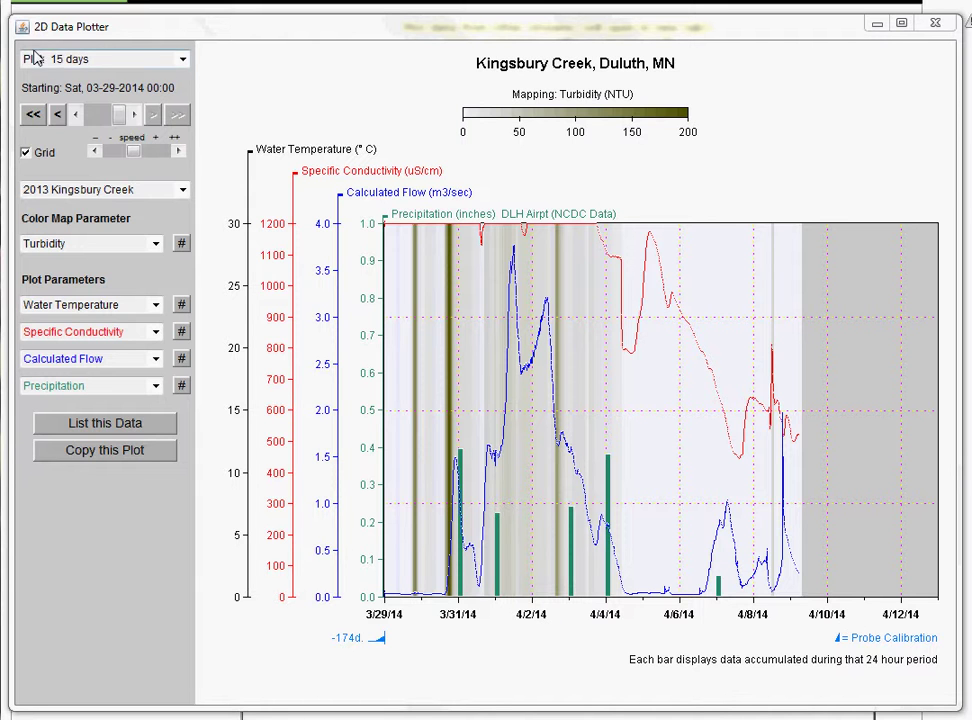
# Plot the Kingsbury Creek data over a span of 1 year, then over 12 hours
pyautogui.click(181, 62)
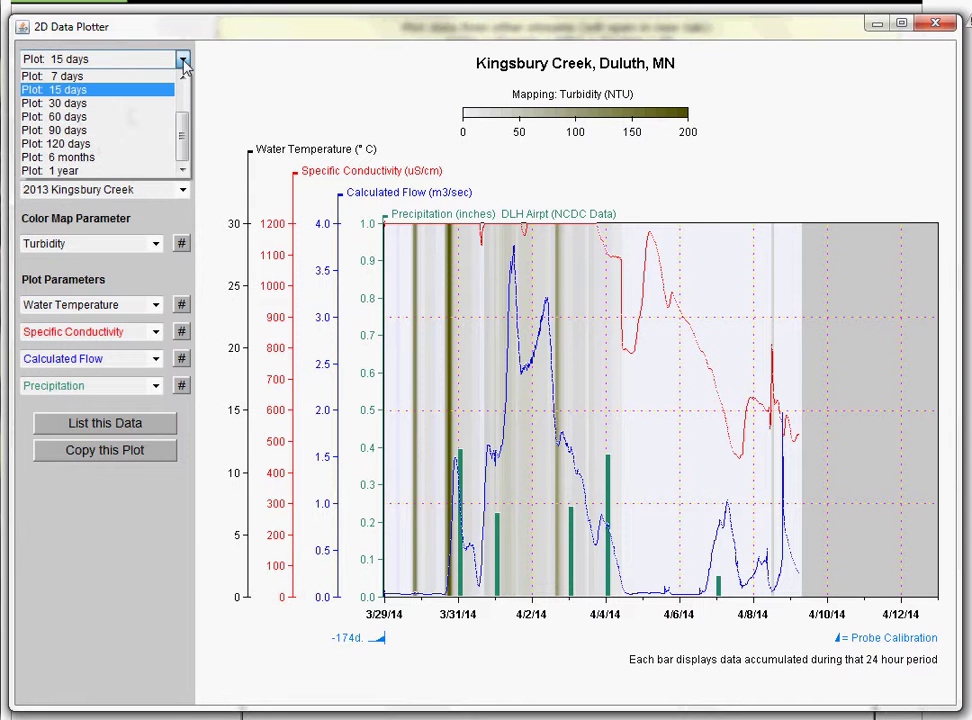
pyautogui.click(85, 170)
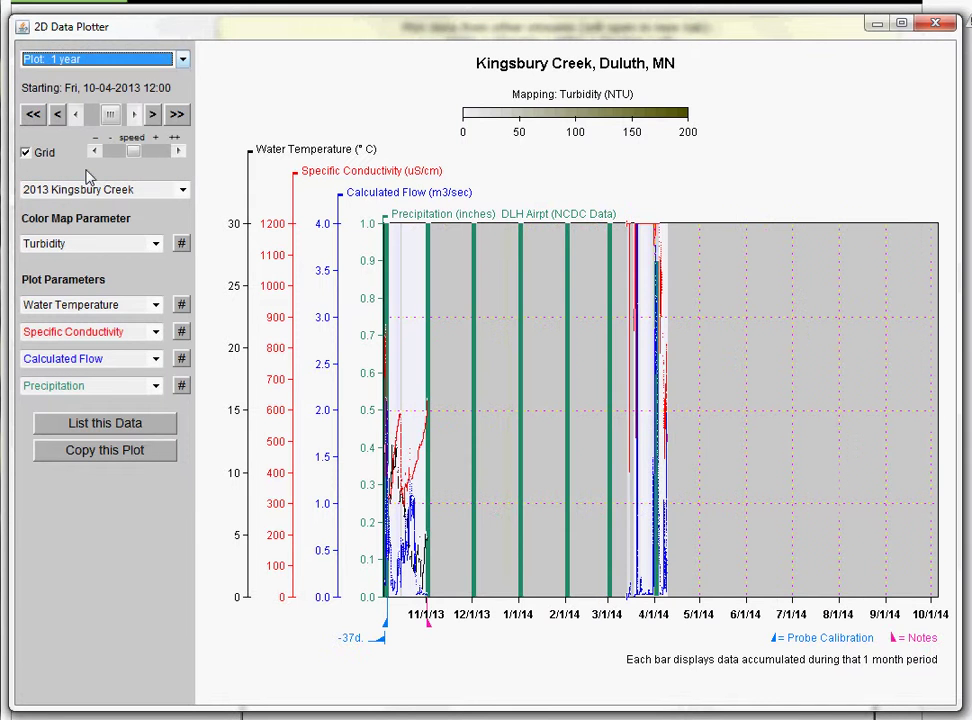
pyautogui.click(183, 58)
pyautogui.moveTo(187, 134); pyautogui.dragTo(186, 93)
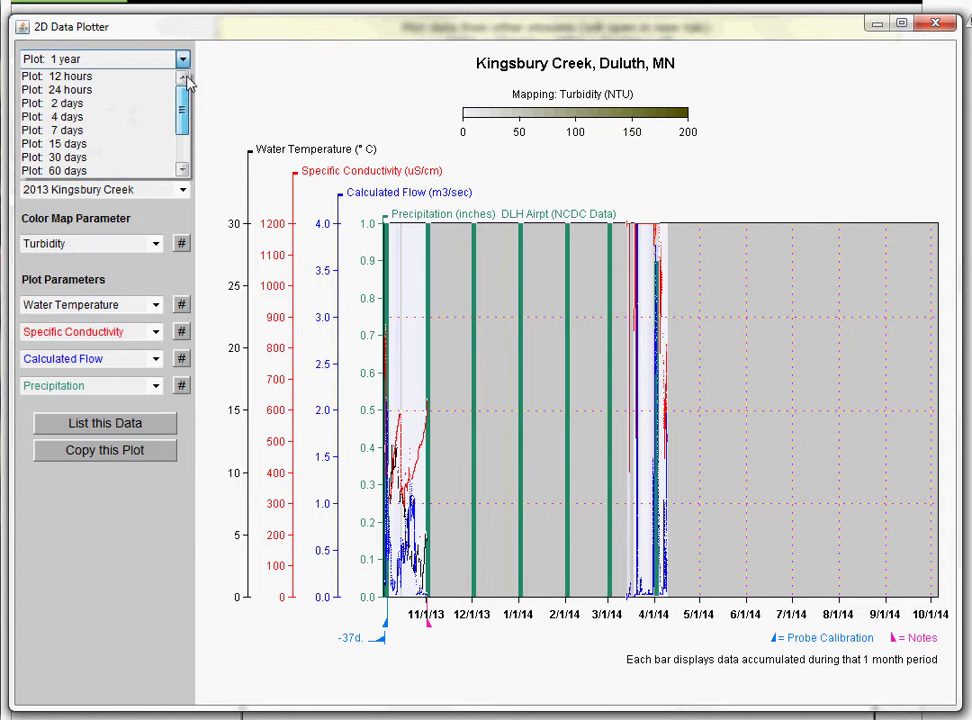
pyautogui.click(133, 86)
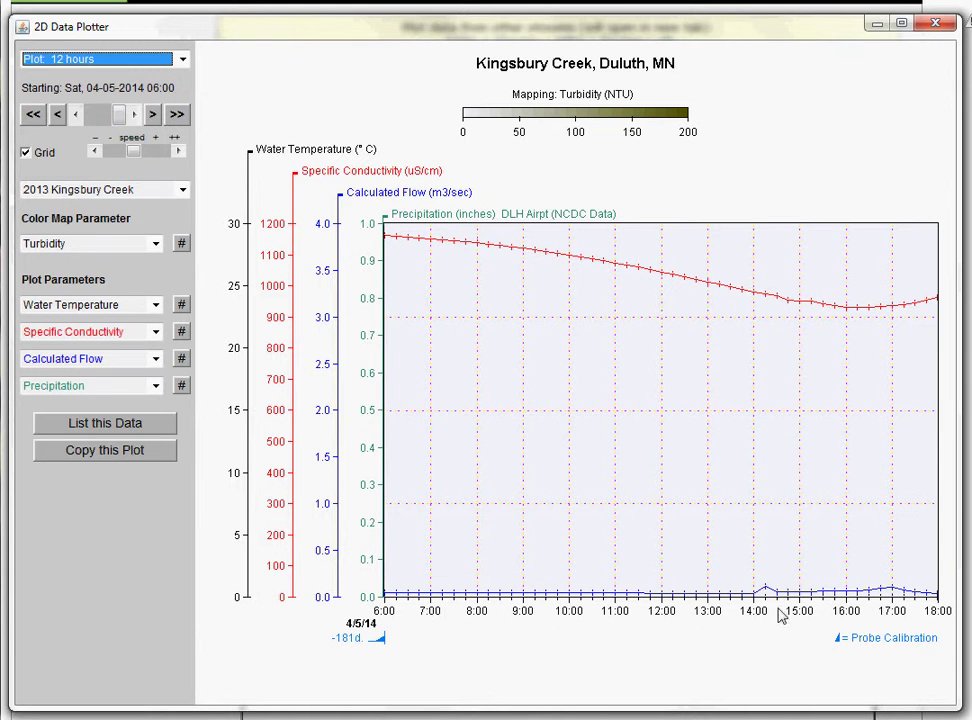
# Set the plot span to 4 days and shift the plotted period to start on 08-11-2013 at 14:30
pyautogui.click(184, 62)
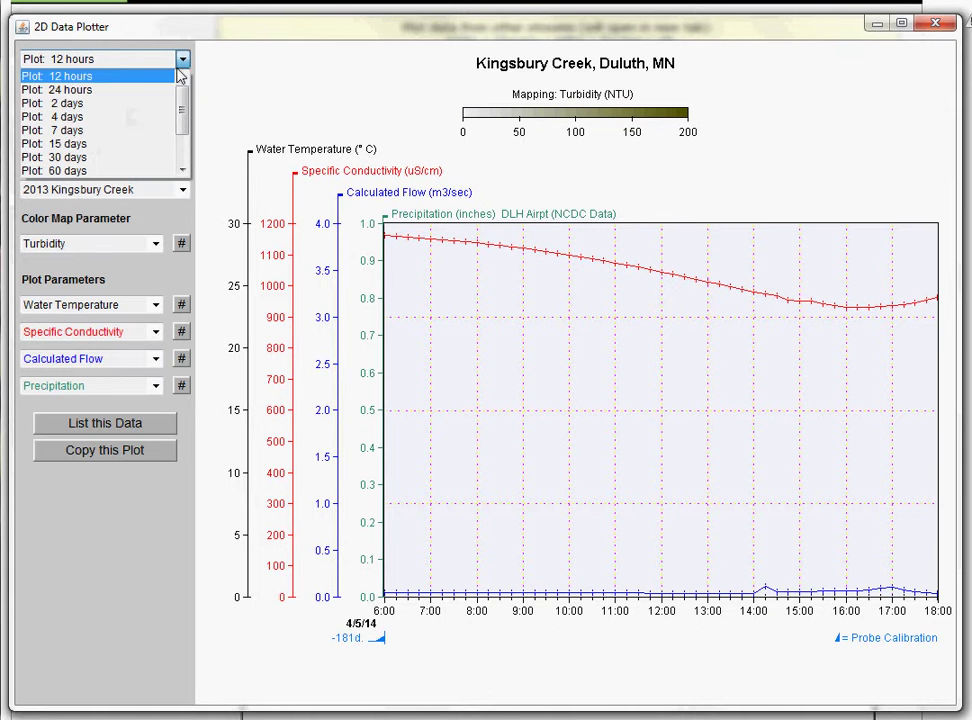
pyautogui.click(148, 120)
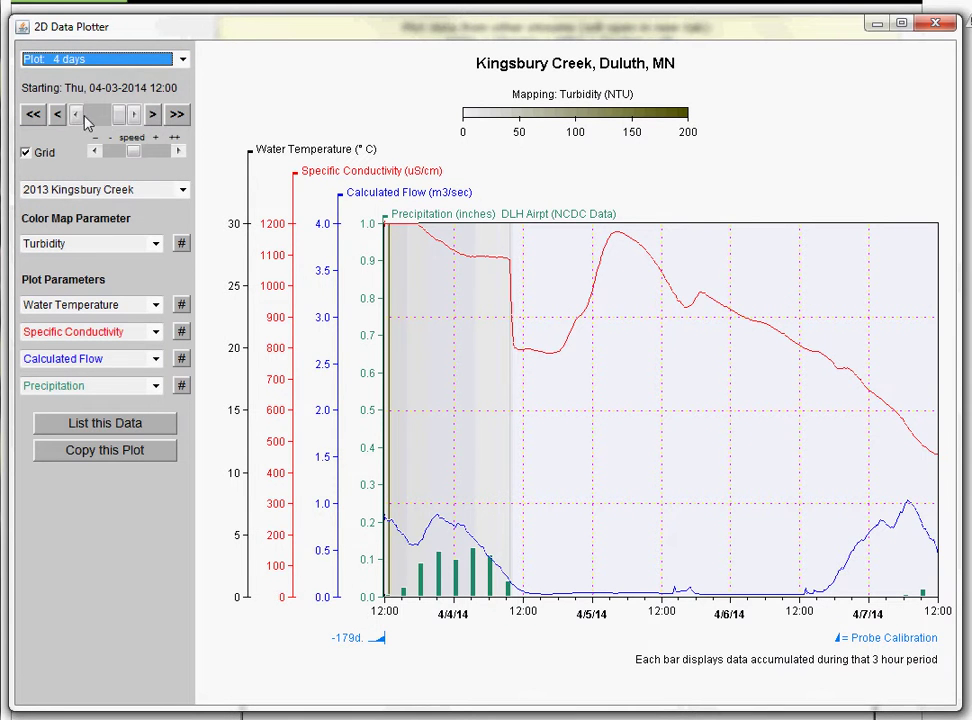
pyautogui.click(121, 120)
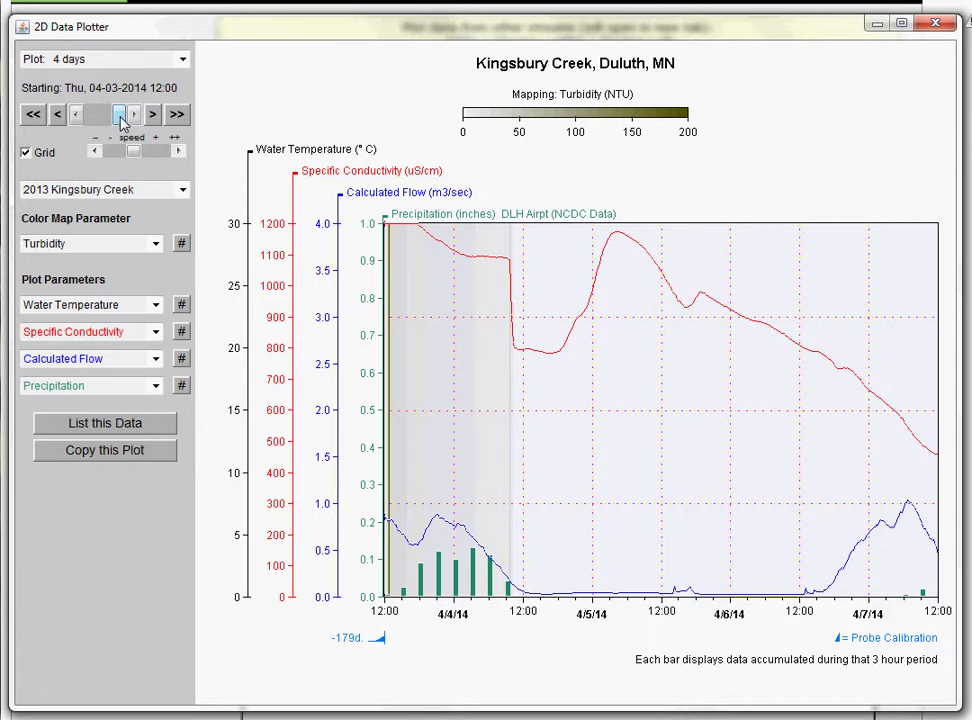
pyautogui.moveTo(123, 120); pyautogui.dragTo(106, 121)
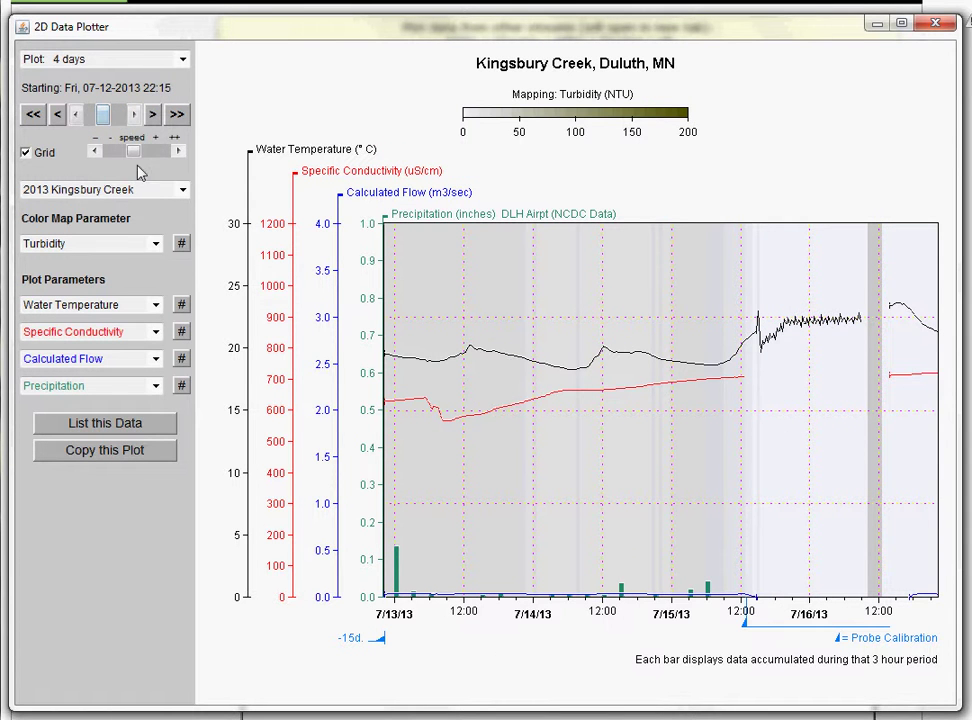
pyautogui.moveTo(105, 120)
pyautogui.mouseDown()
pyautogui.moveTo(91, 121)
pyautogui.moveTo(107, 122)
pyautogui.mouseUp()
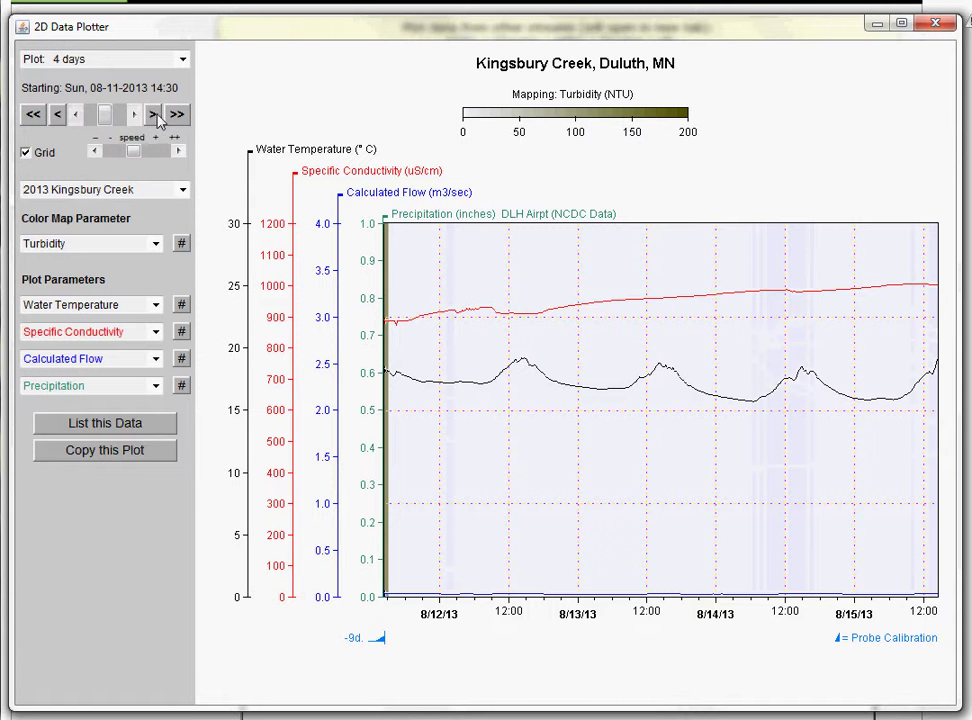
# Advance the 4-day plot in time, start continuous forward playback and reduce its speed
pyautogui.click(154, 116)
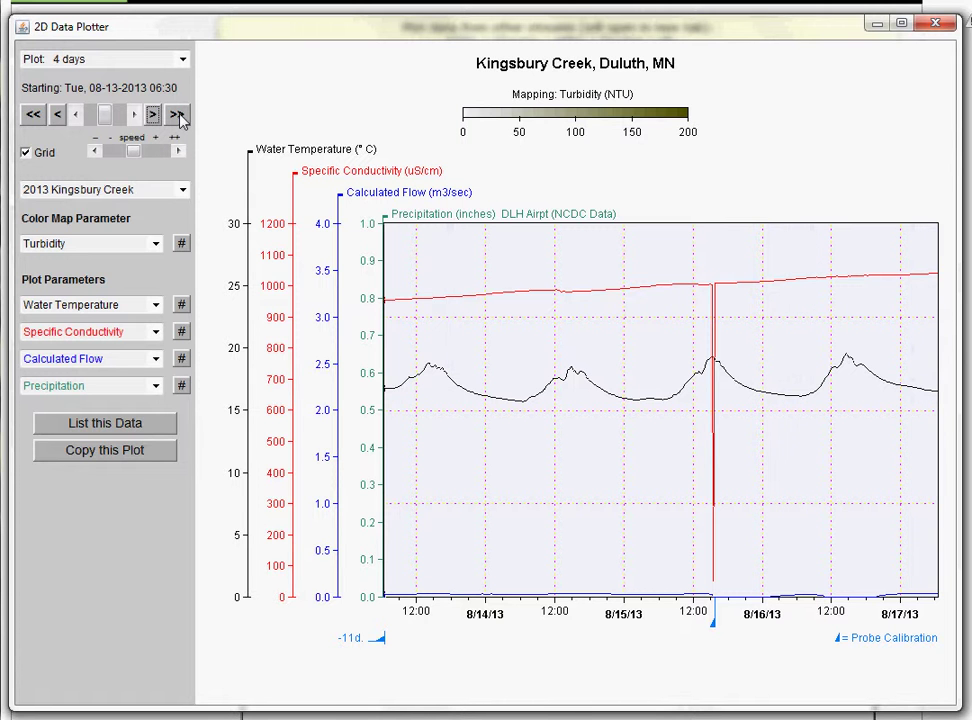
pyautogui.click(178, 116)
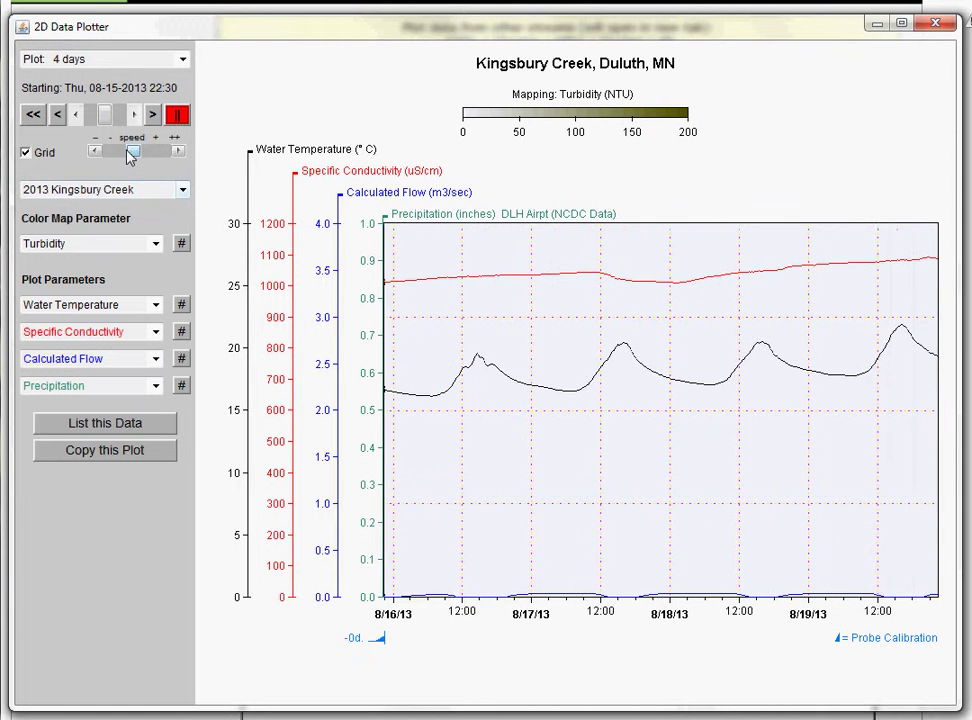
pyautogui.click(96, 152)
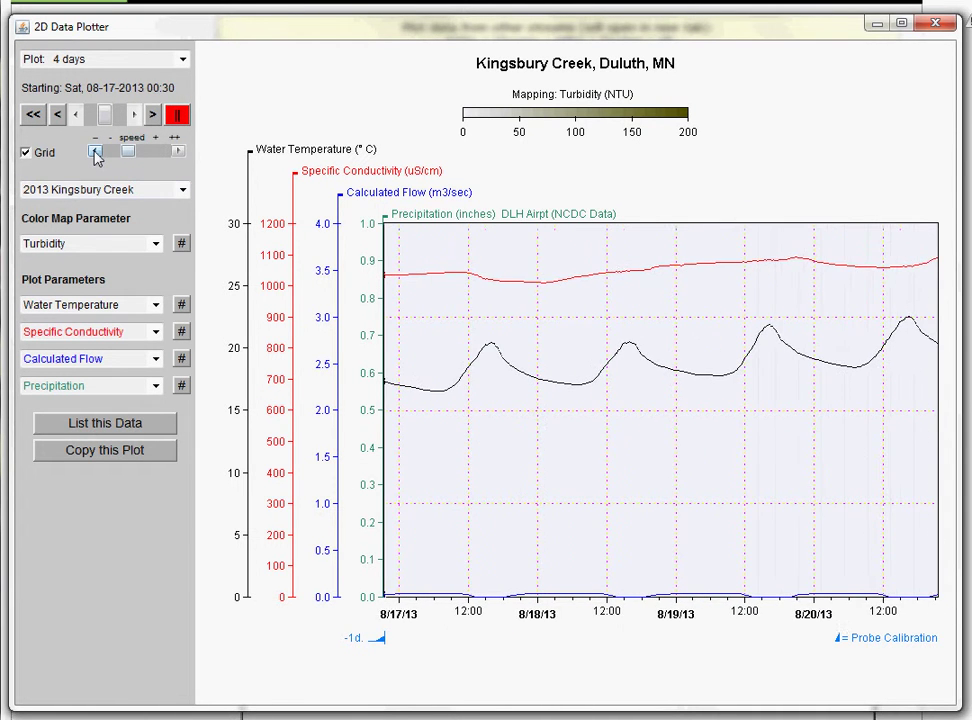
# Speed up the plot playback, slow it back down, and stop it with the period starting on 08-22-2013 at 12:30
pyautogui.click(177, 152)
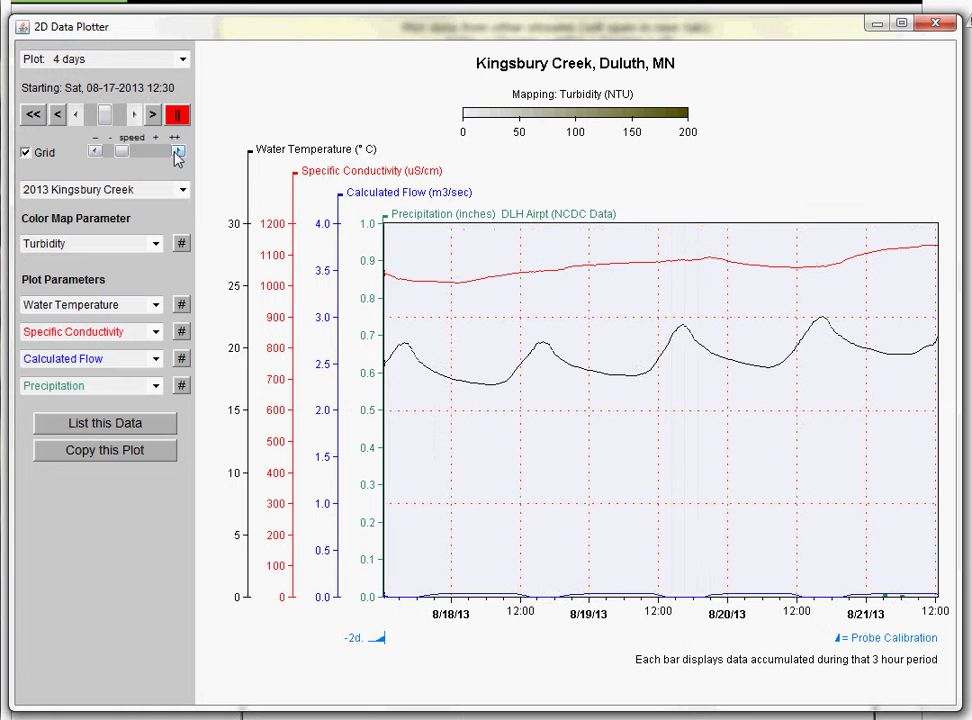
pyautogui.click(177, 152)
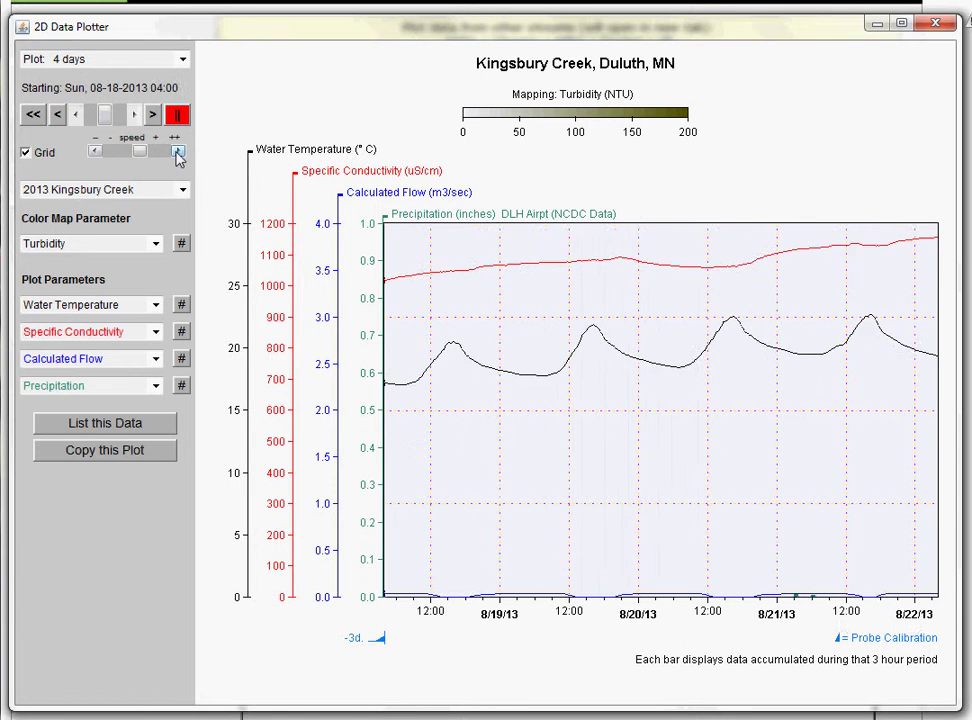
pyautogui.moveTo(139, 152); pyautogui.dragTo(129, 152)
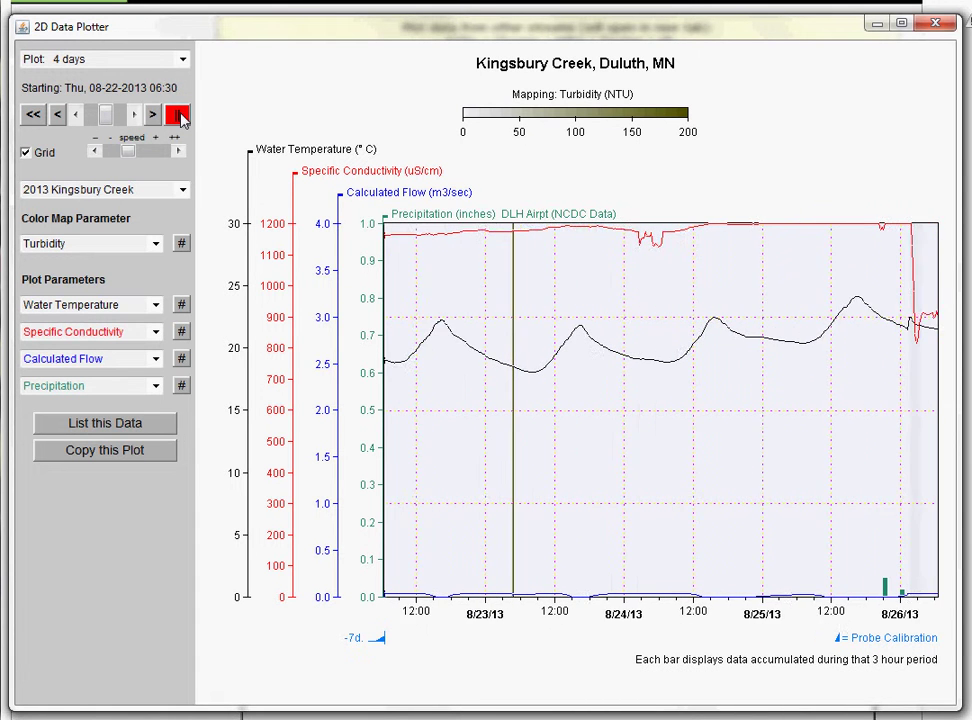
pyautogui.click(177, 115)
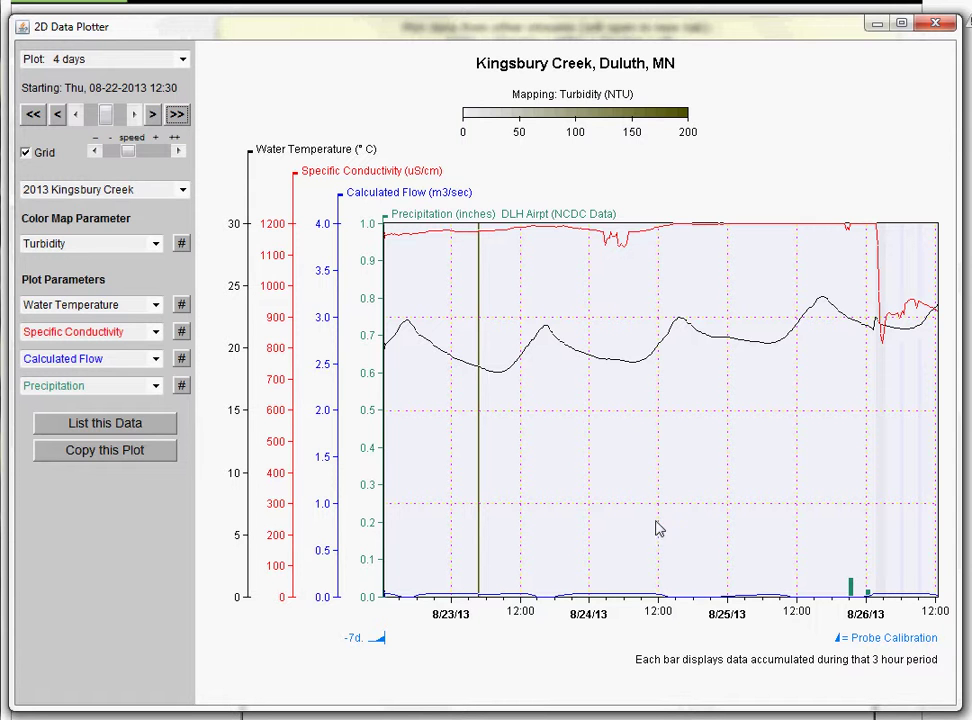
# Switch the plotted dataset to 2005 Kingsbury Creek, then 2008, and finally 2012
pyautogui.click(26, 154)
pyautogui.click(184, 191)
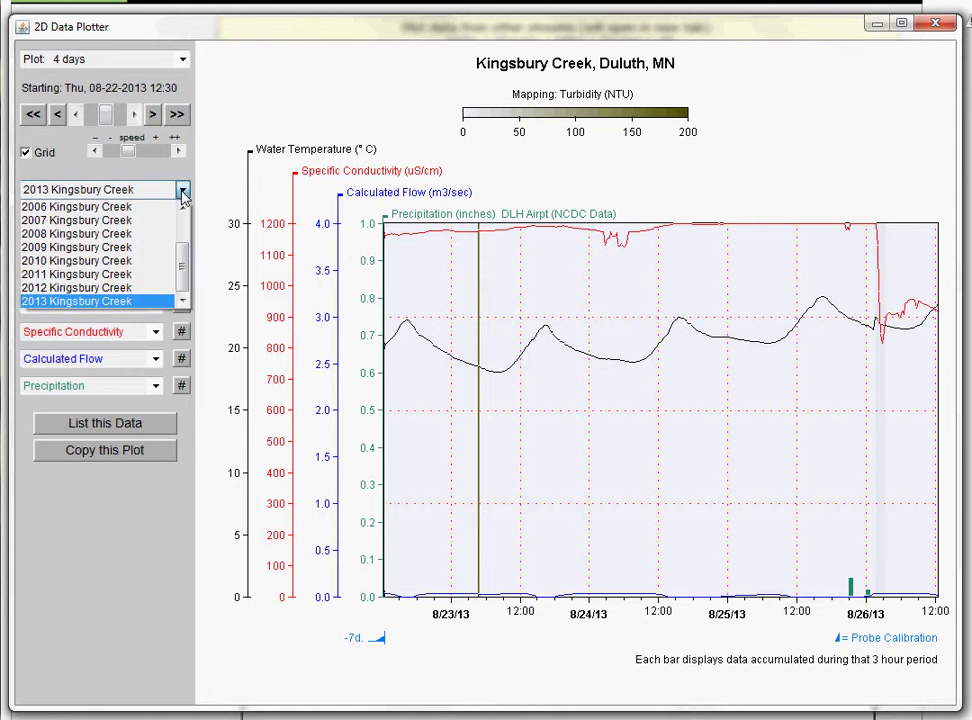
pyautogui.moveTo(182, 278); pyautogui.dragTo(188, 242)
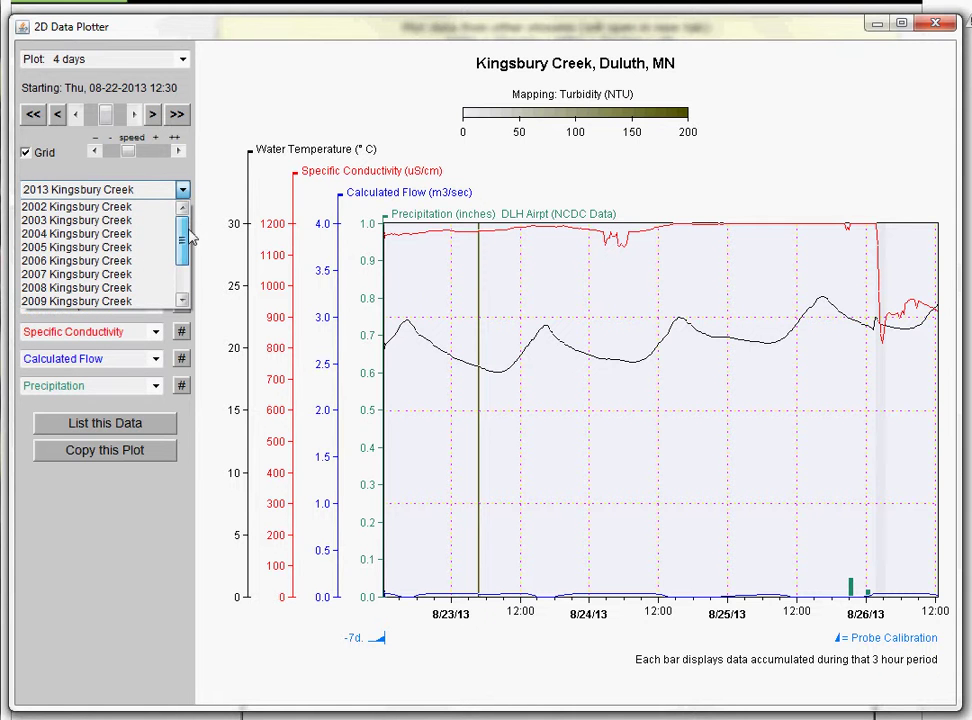
pyautogui.click(110, 248)
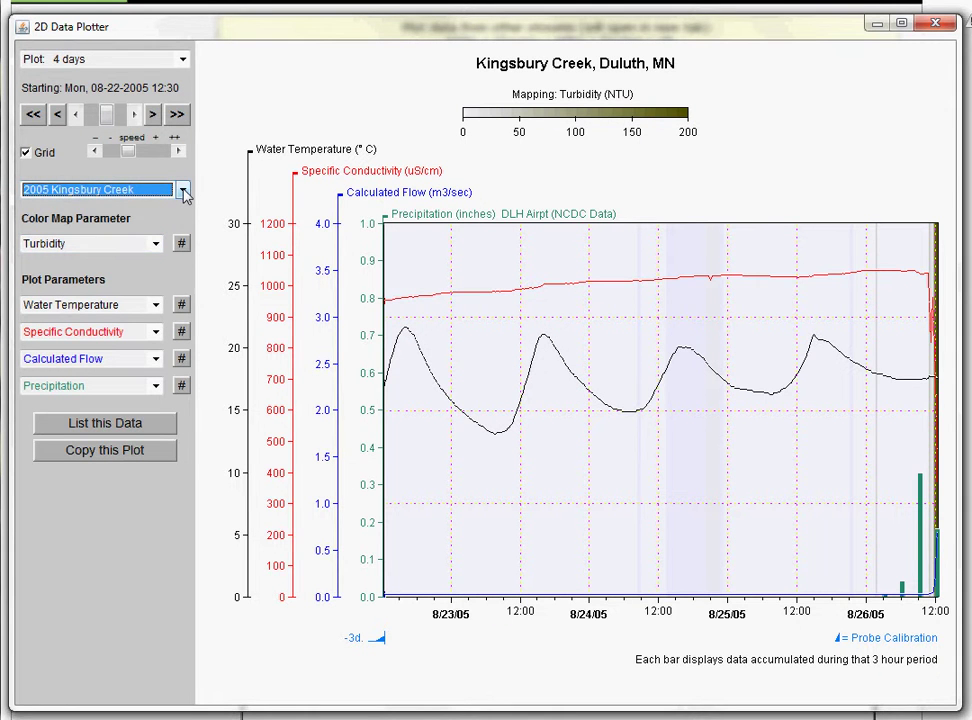
pyautogui.click(184, 191)
pyautogui.click(72, 250)
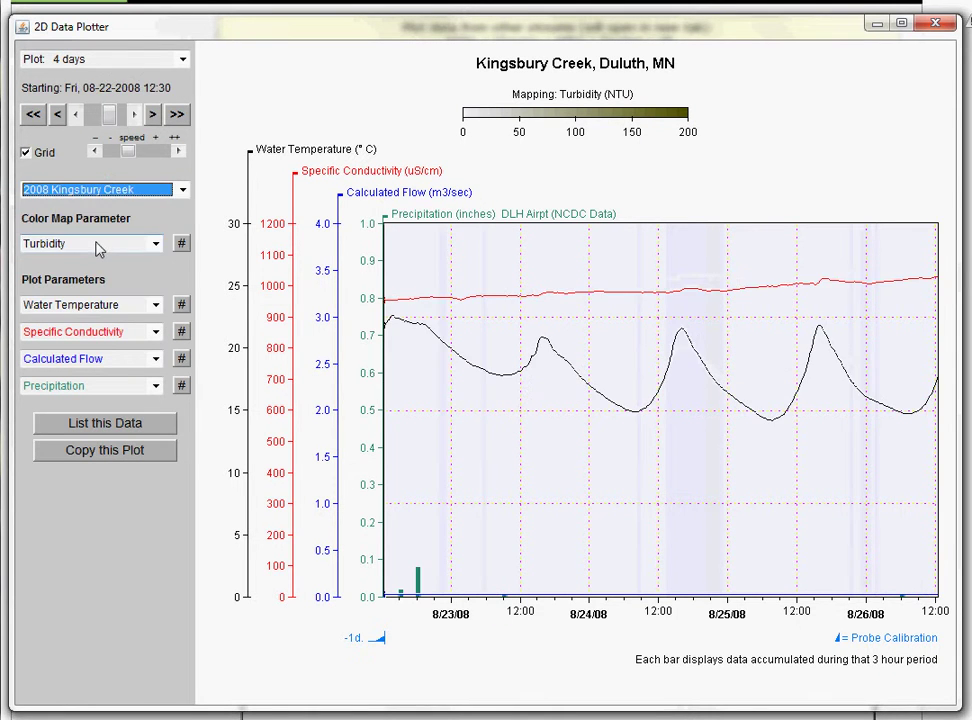
pyautogui.click(183, 192)
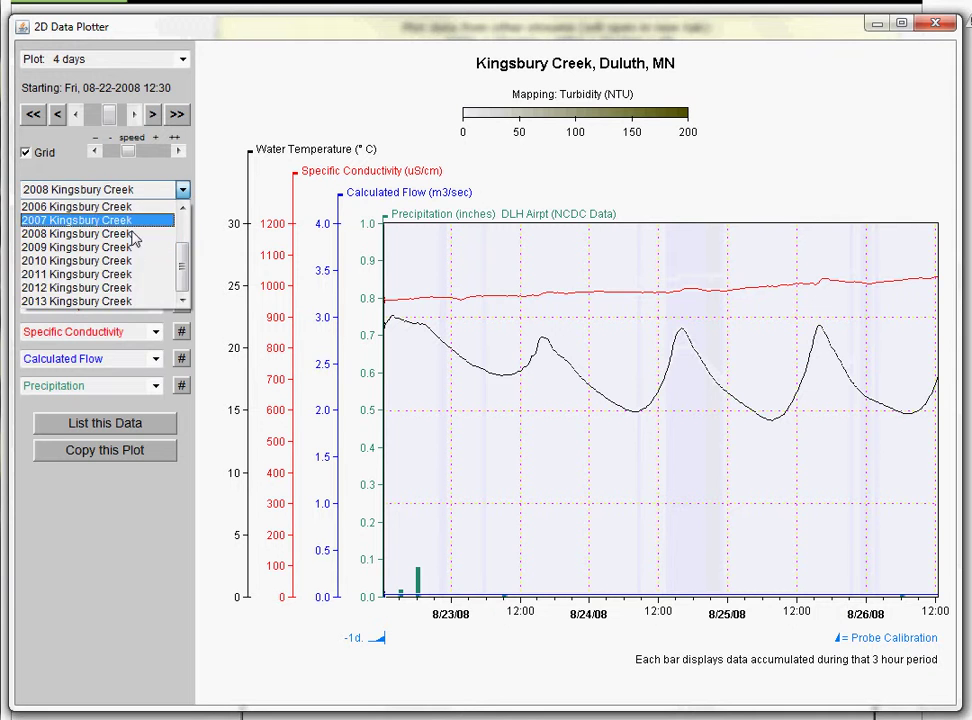
pyautogui.click(114, 288)
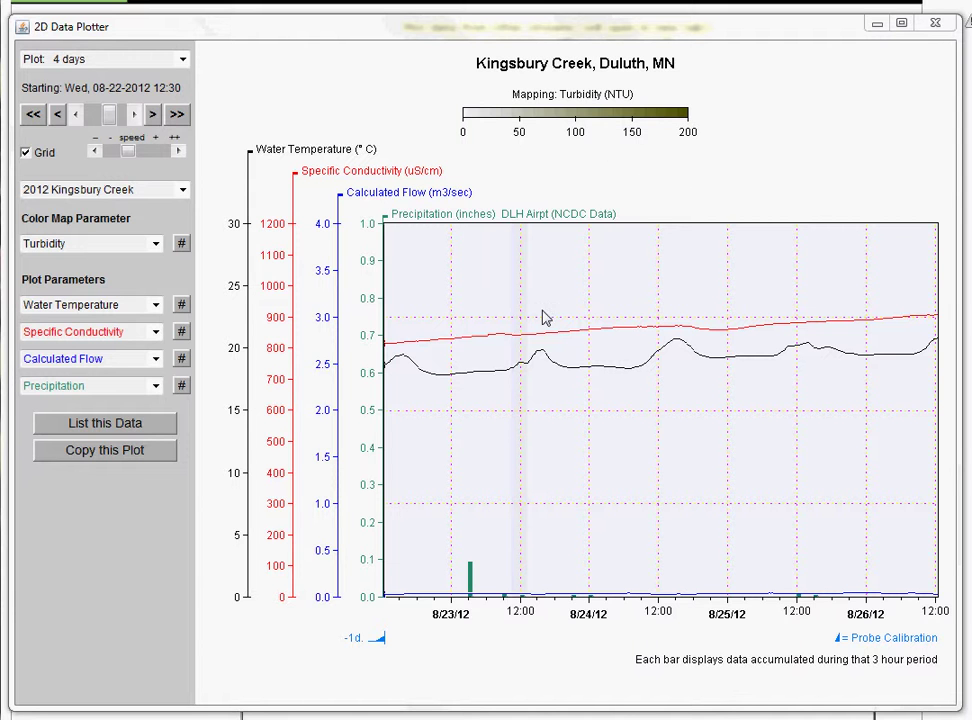
# Play the 2012 plot forward briefly, pause it, and shift the 4-day period to start on 06-13-2012 at 04:15
pyautogui.click(153, 116)
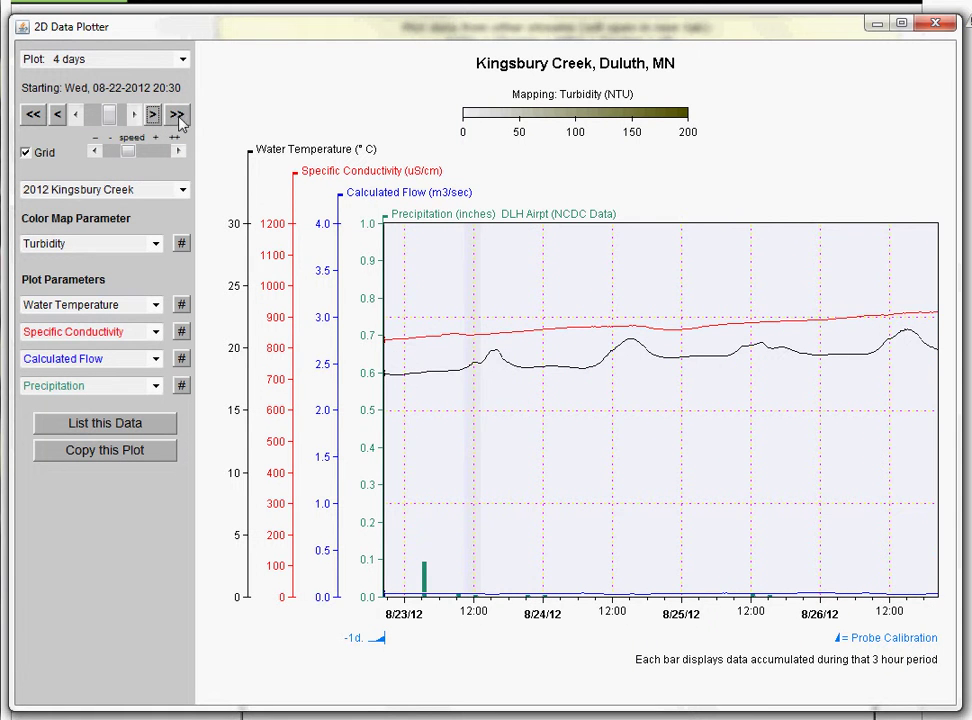
pyautogui.click(177, 116)
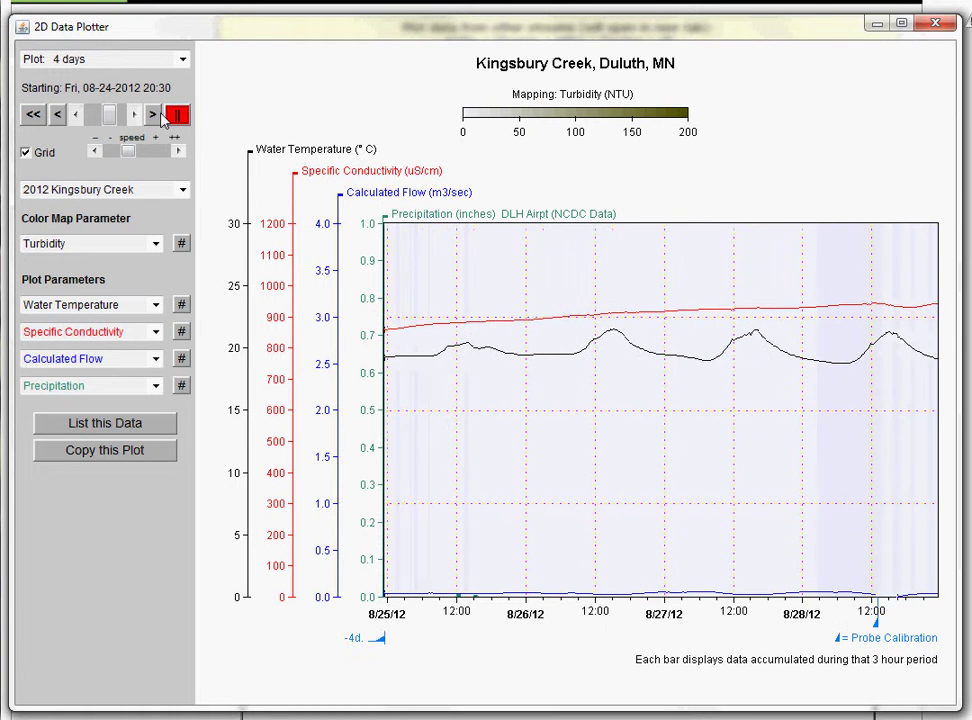
pyautogui.click(172, 116)
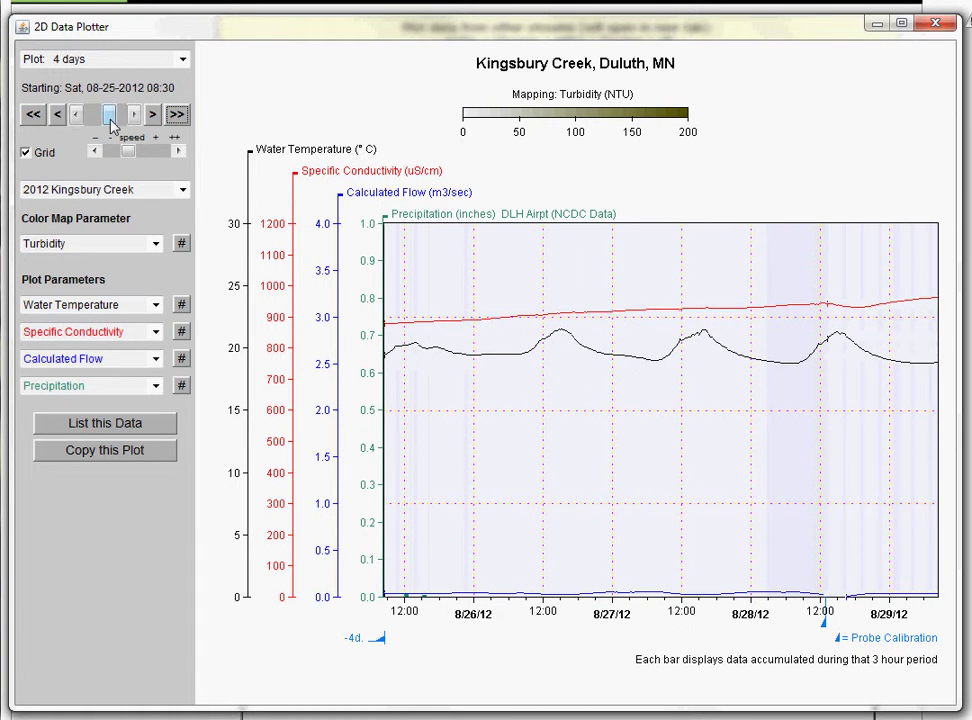
pyautogui.moveTo(110, 120); pyautogui.dragTo(140, 126)
pyautogui.click(152, 116)
pyautogui.click(152, 116)
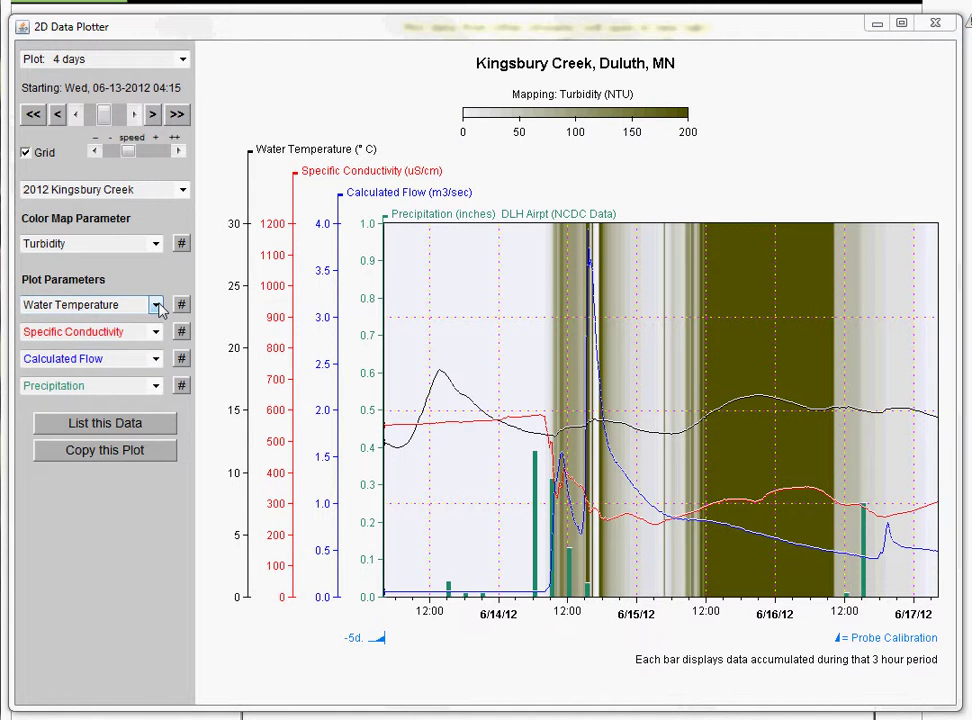
# Change the color map parameter to Specific Conductivity
pyautogui.click(157, 248)
pyautogui.scroll(5, 157, 250)
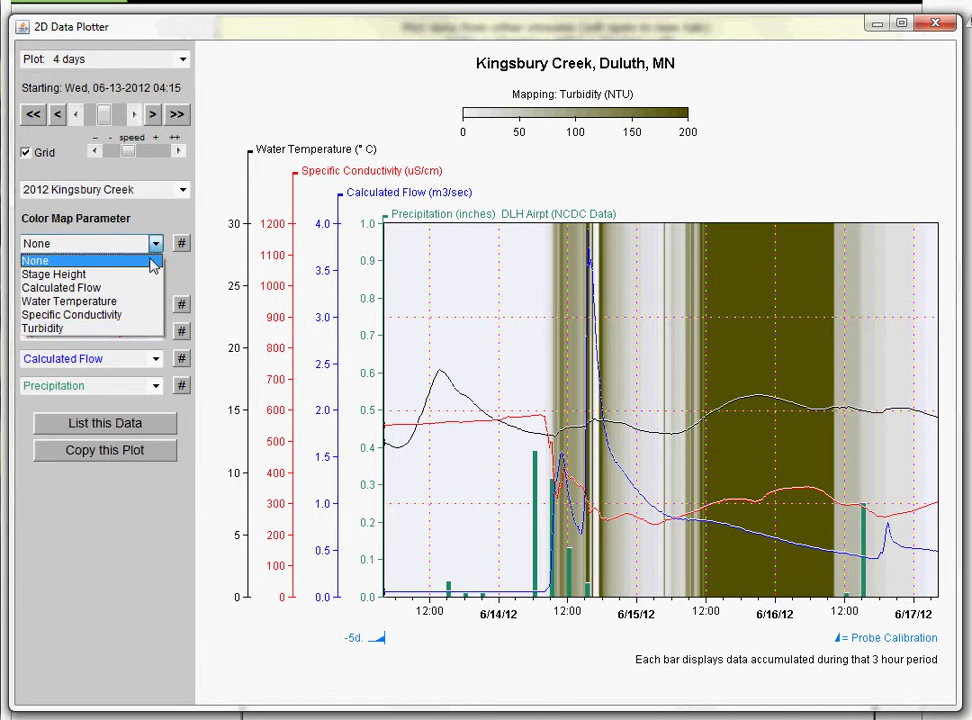
pyautogui.click(140, 323)
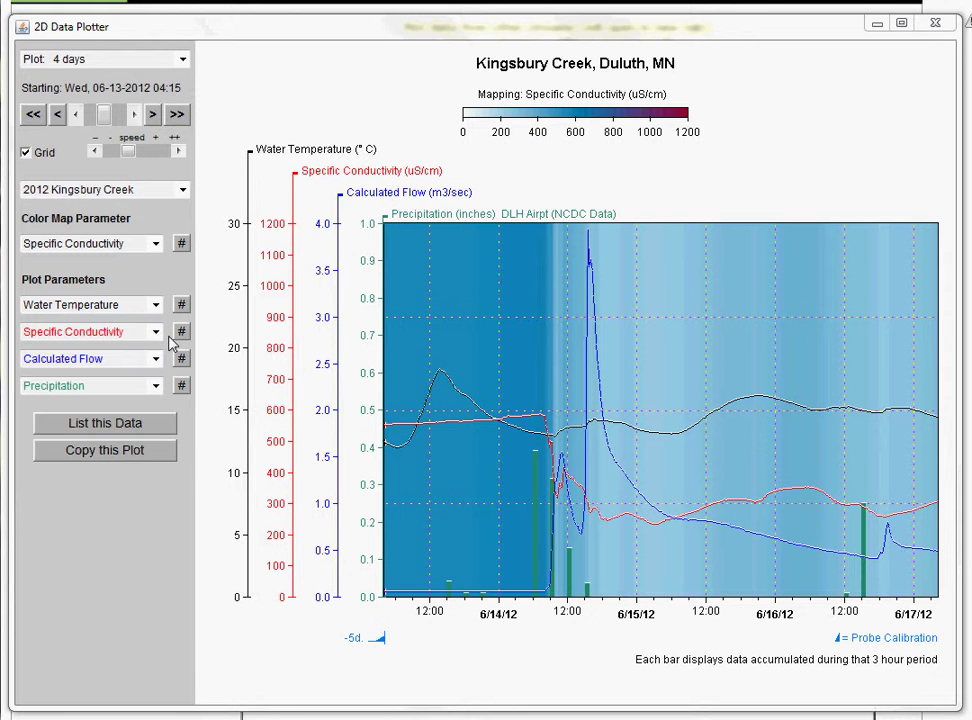
# Remove Calculated Flow and Water Temperature from the plot by setting both plot parameters to None
pyautogui.click(158, 366)
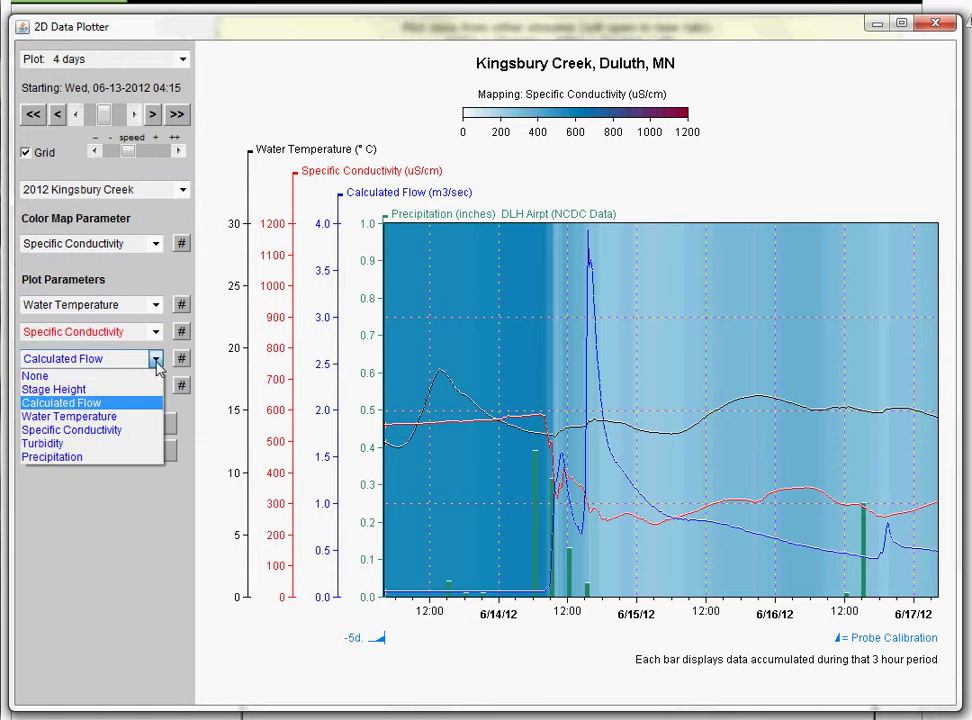
pyautogui.click(145, 378)
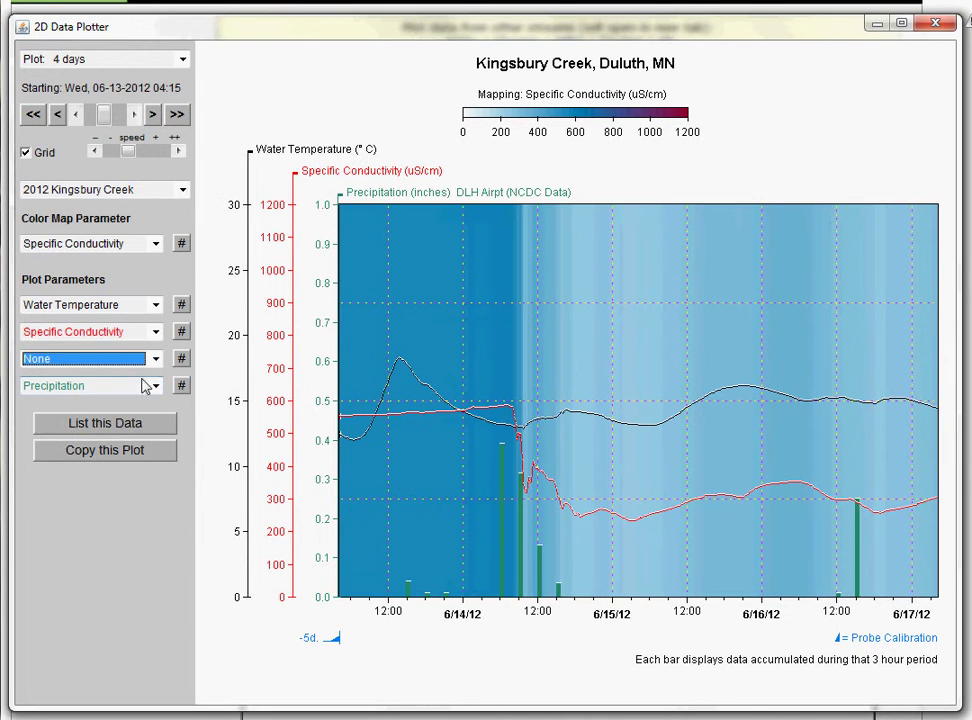
pyautogui.click(158, 313)
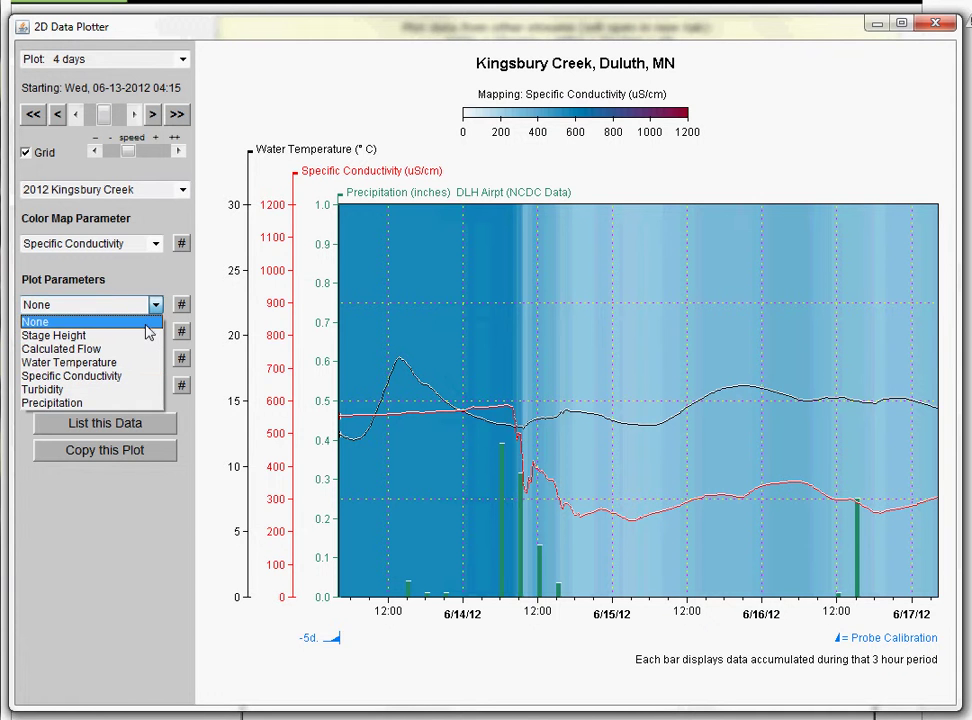
pyautogui.click(146, 324)
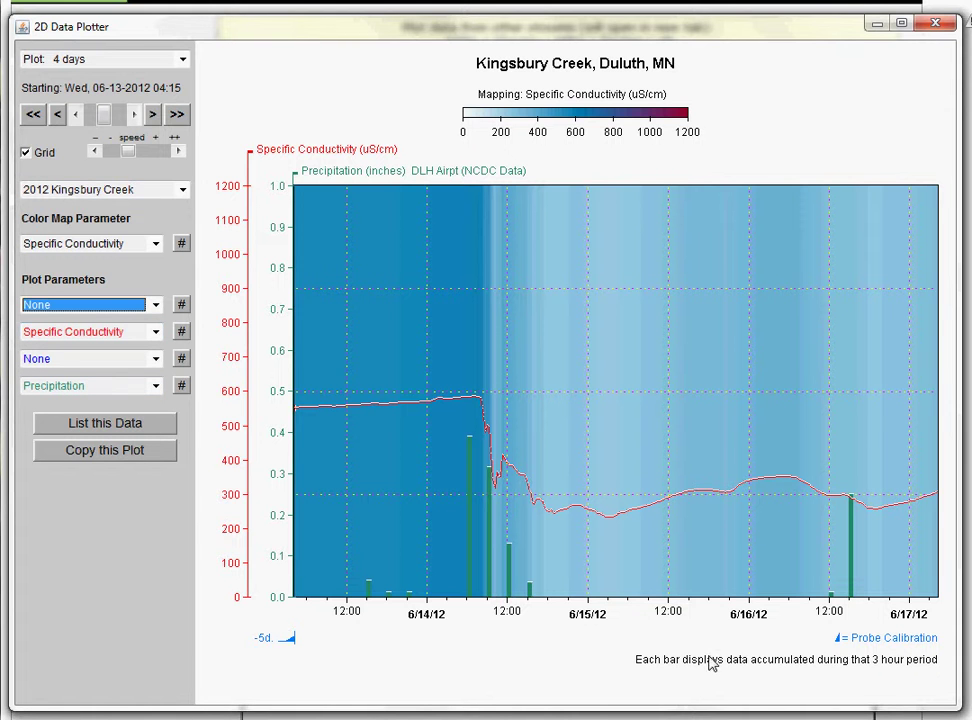
# Plot the same June period from the 2011, 2010 and 2009 Kingsbury Creek datasets in turn
pyautogui.click(183, 190)
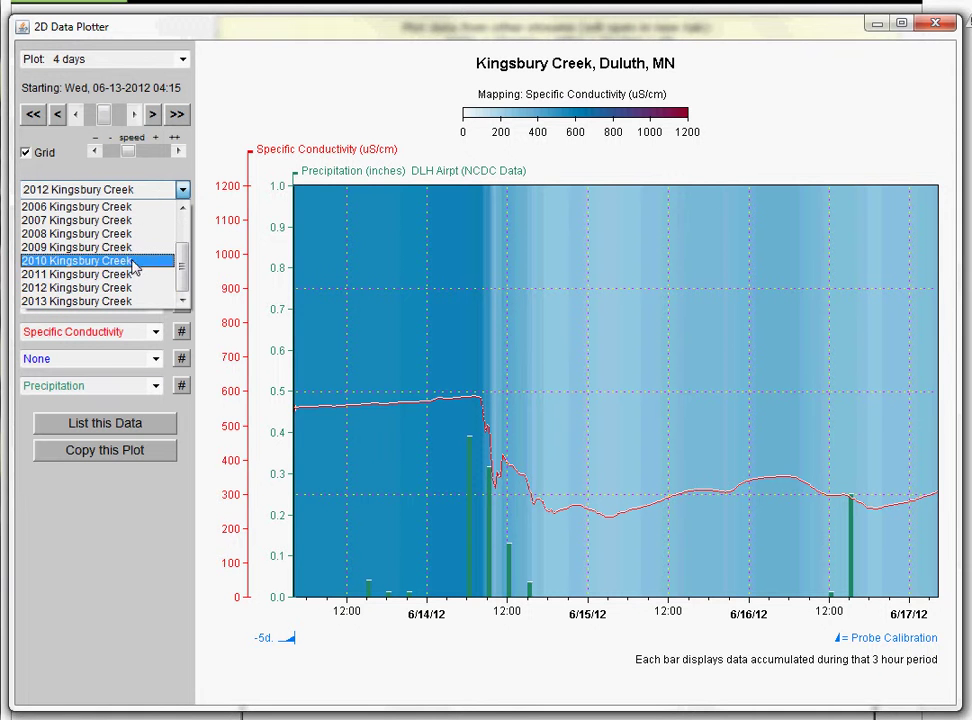
pyautogui.click(132, 274)
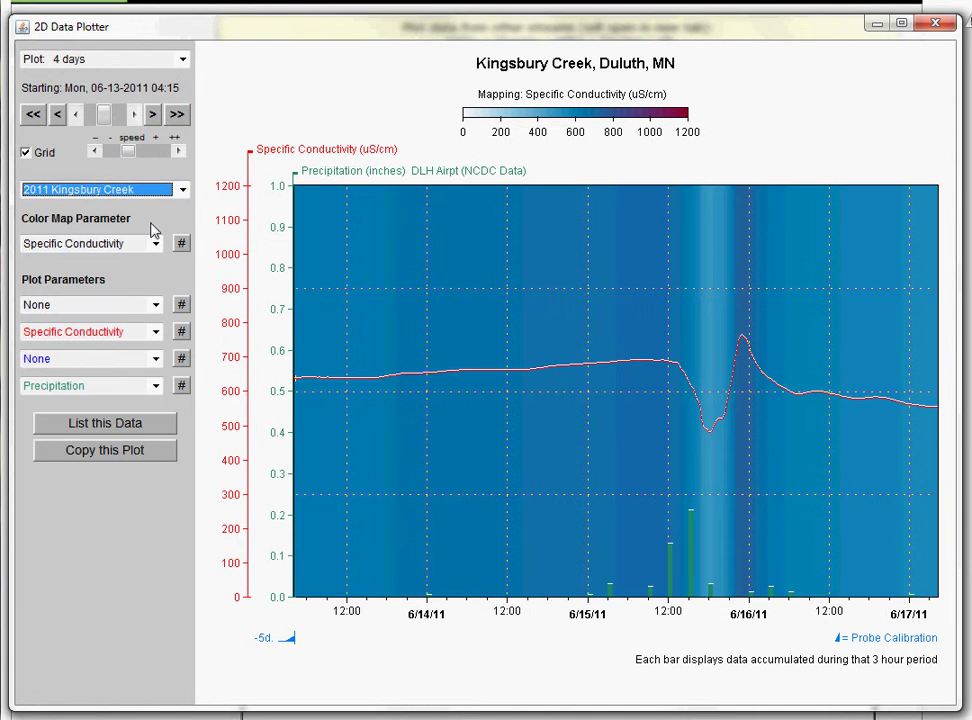
pyautogui.click(183, 190)
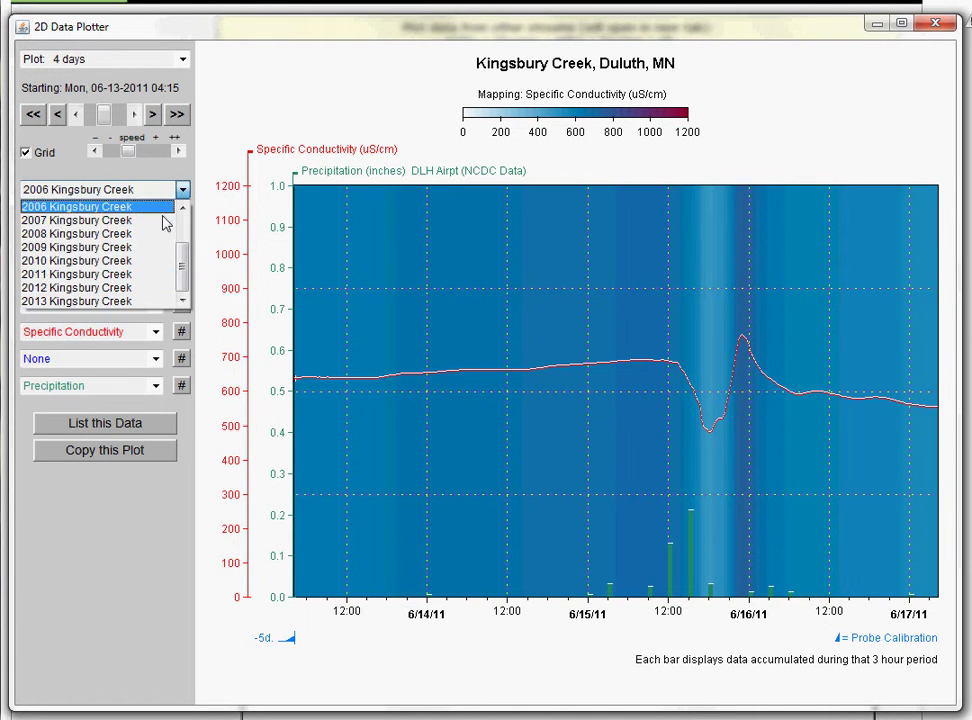
pyautogui.click(128, 262)
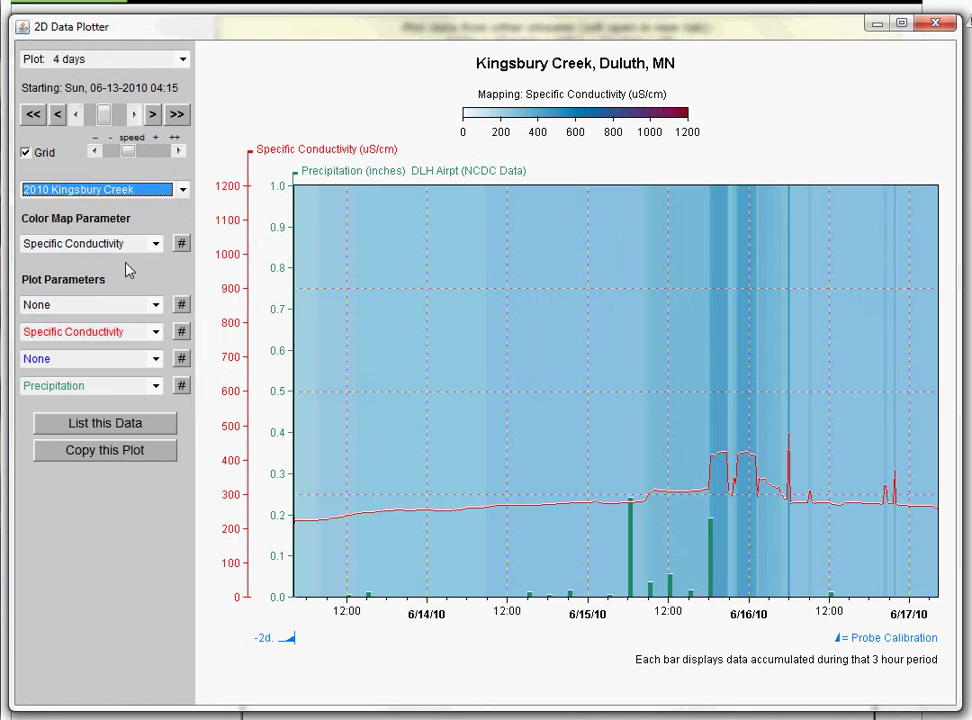
pyautogui.click(183, 190)
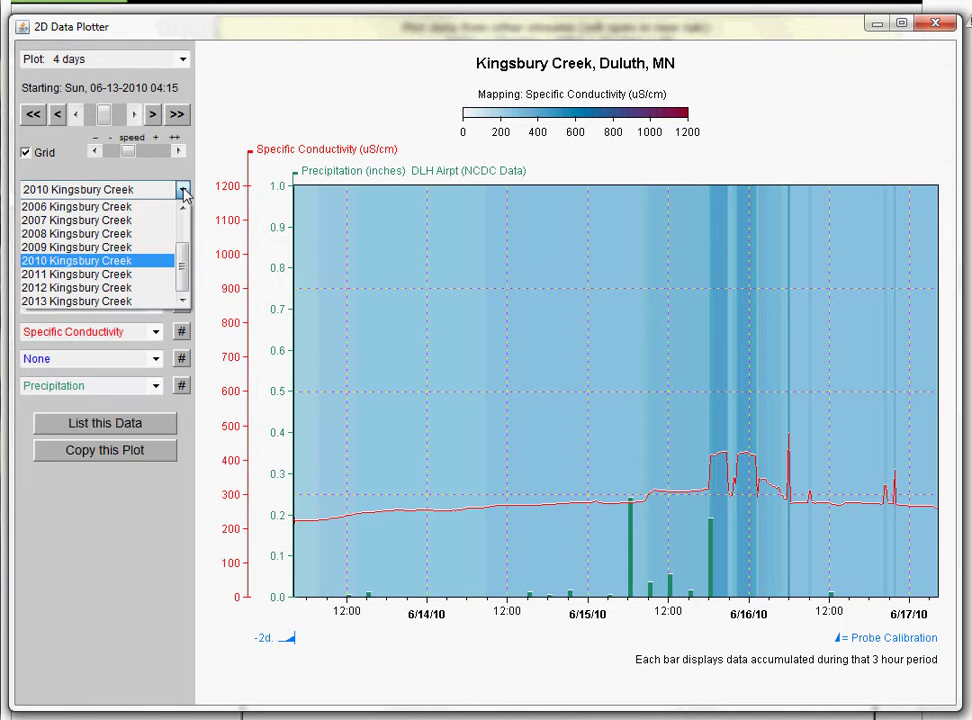
pyautogui.click(141, 247)
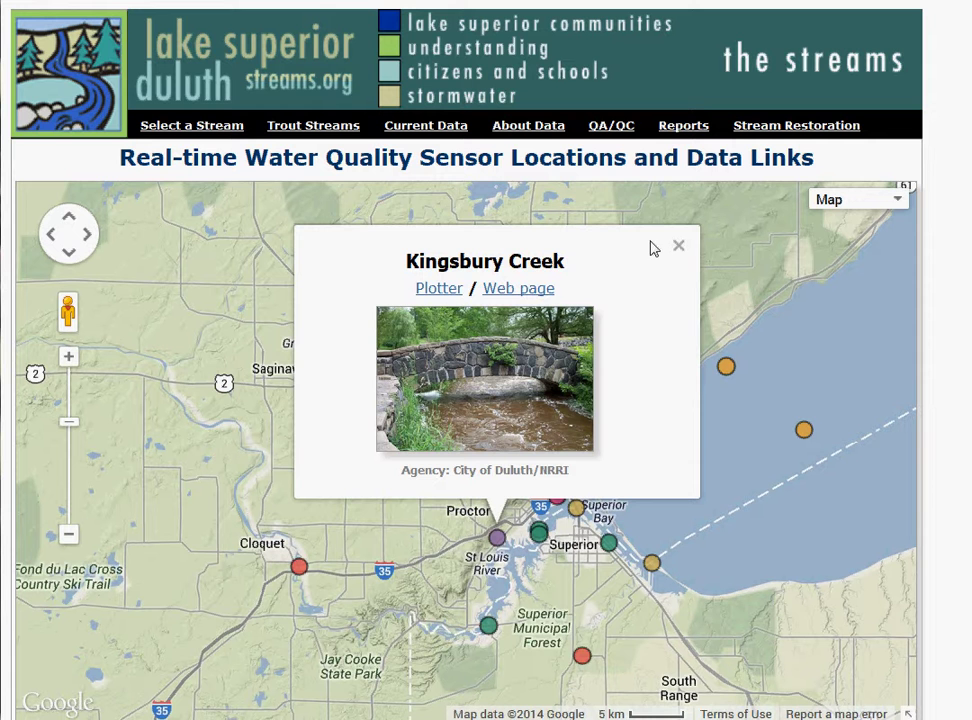
# Dismiss the Kingsbury Creek details on the sensor map and open the Real Time Data page from the site's home page
pyautogui.click(679, 250)
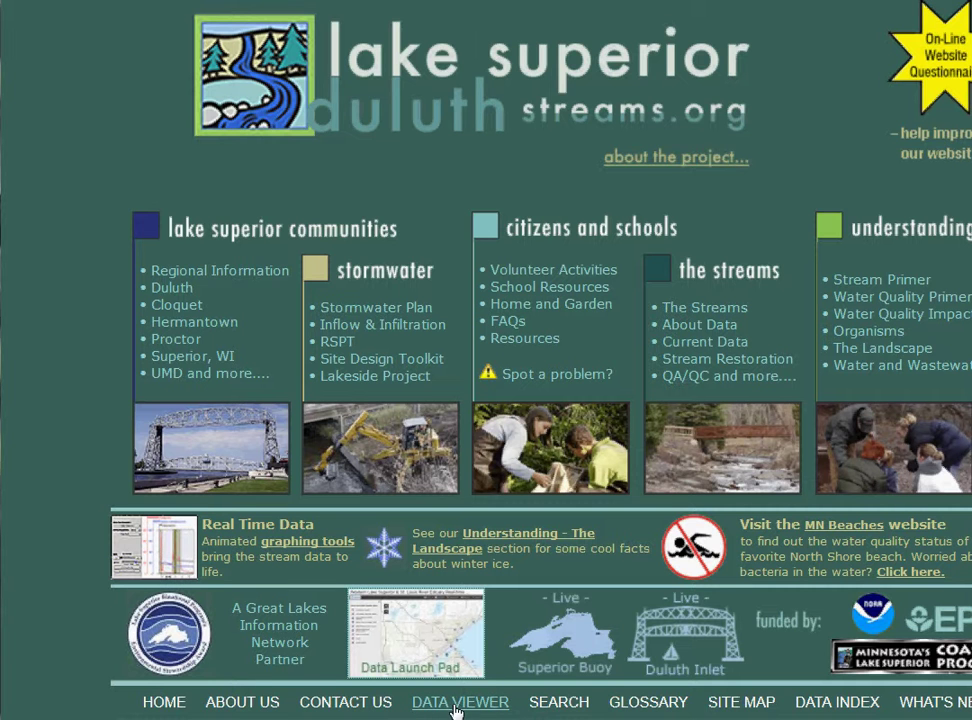
pyautogui.click(162, 555)
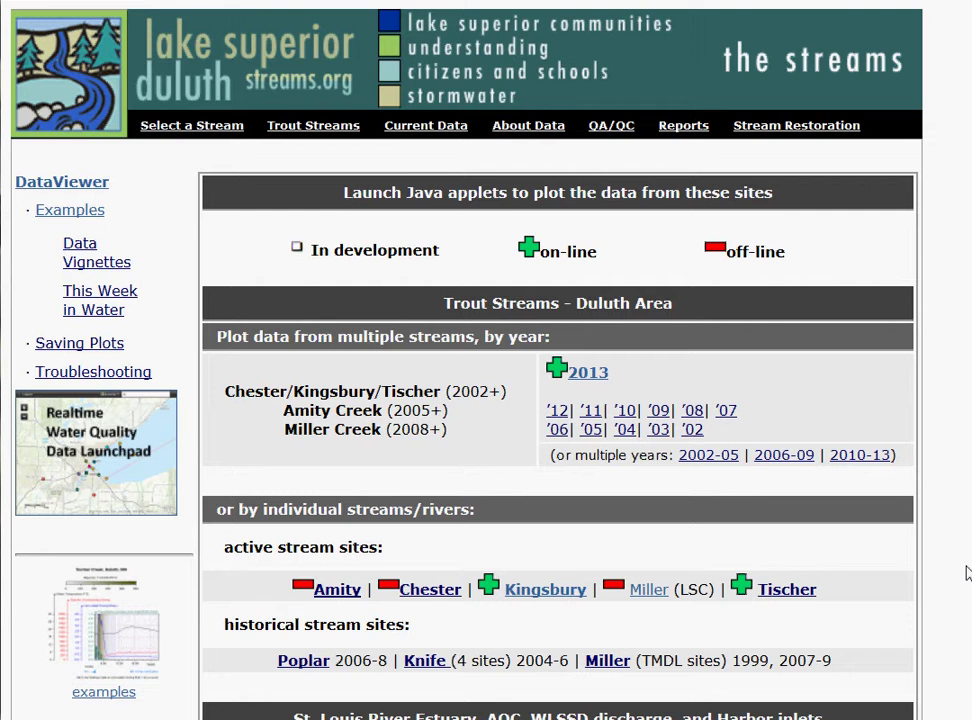
# Review the available stream, estuary and lake sites and open the 2013 plot of data from multiple Duluth-area trout streams
pyautogui.scroll(-5, 967, 572)
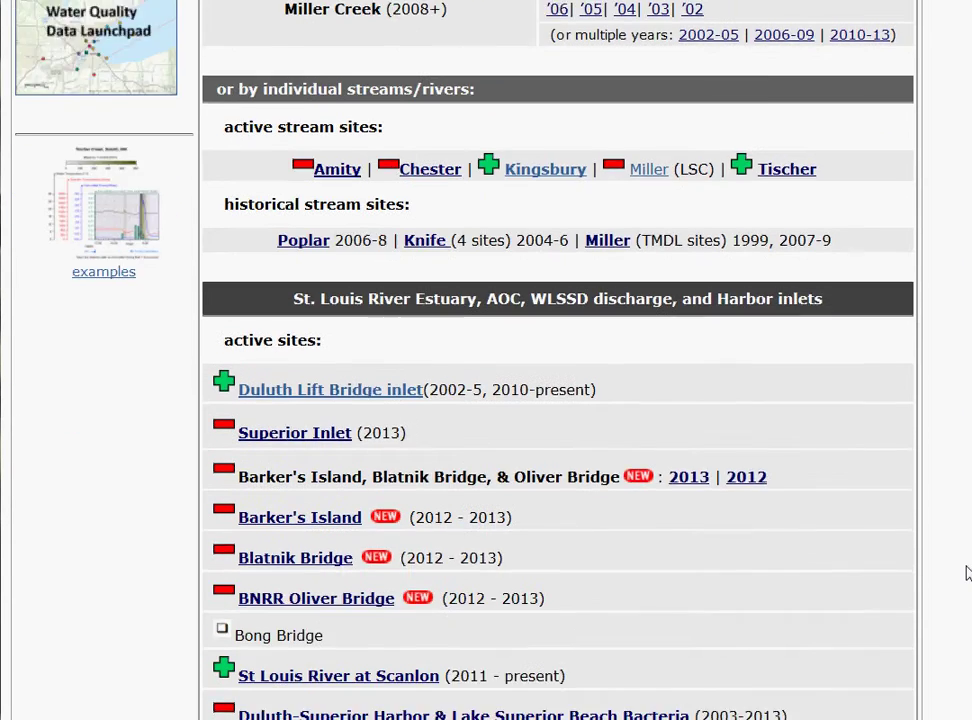
pyautogui.scroll(-2, 967, 572)
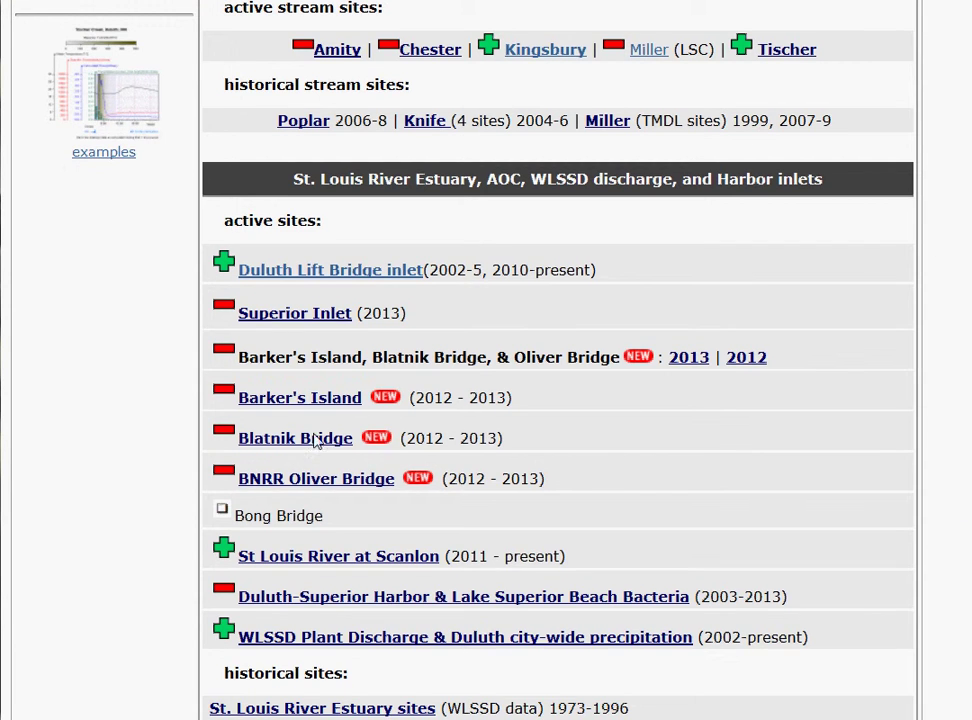
pyautogui.scroll(-6, 558, 400)
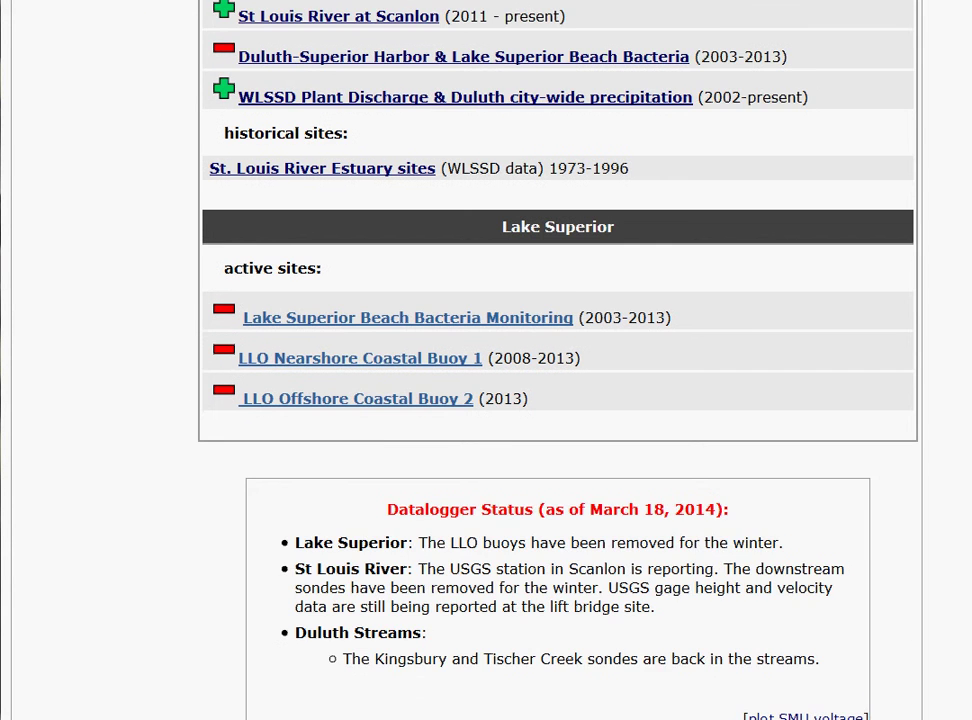
pyautogui.scroll(-2, 955, 520)
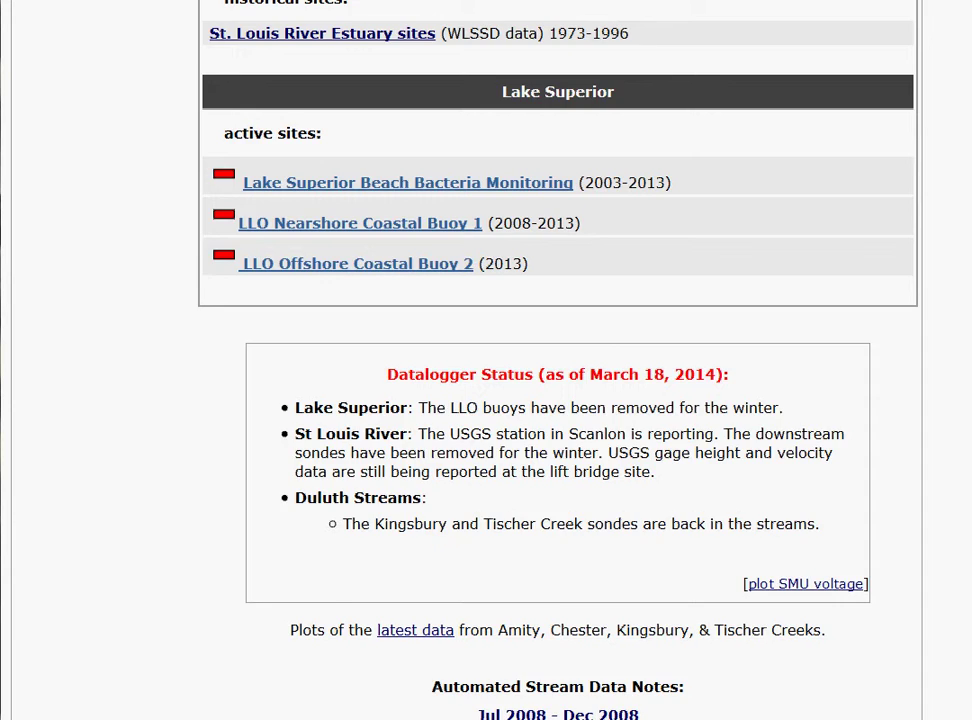
pyautogui.scroll(12, 558, 400)
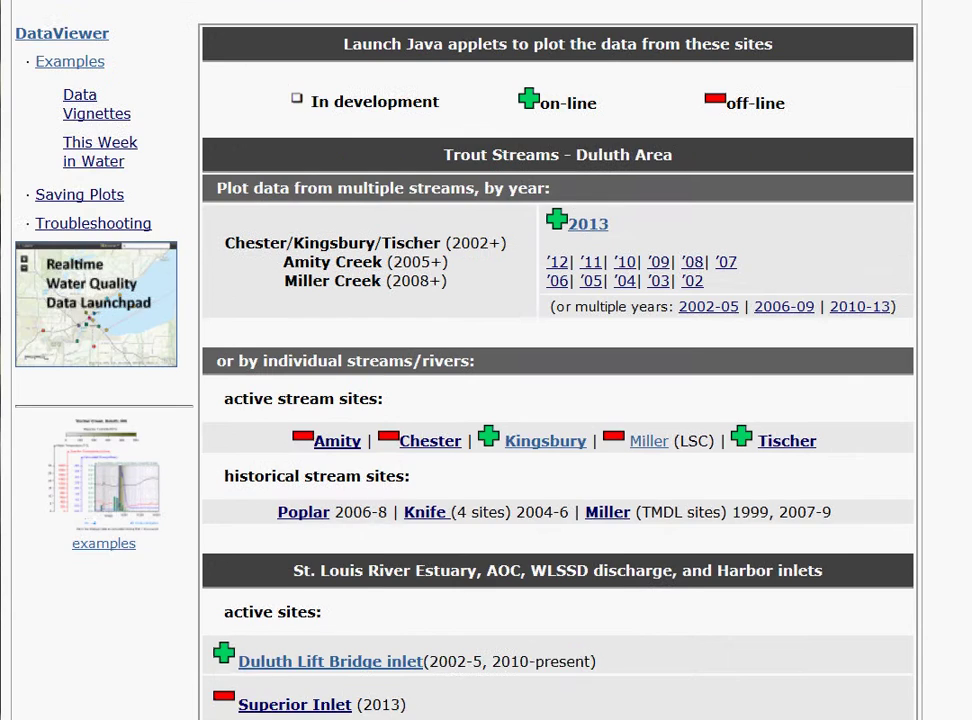
pyautogui.scroll(2, 558, 400)
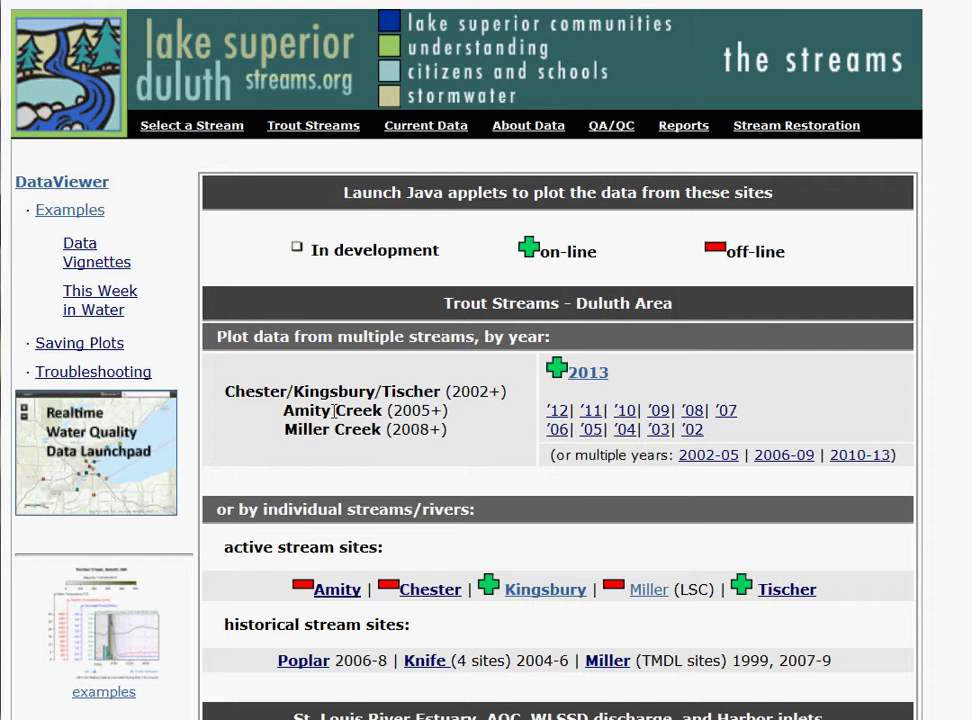
pyautogui.click(597, 376)
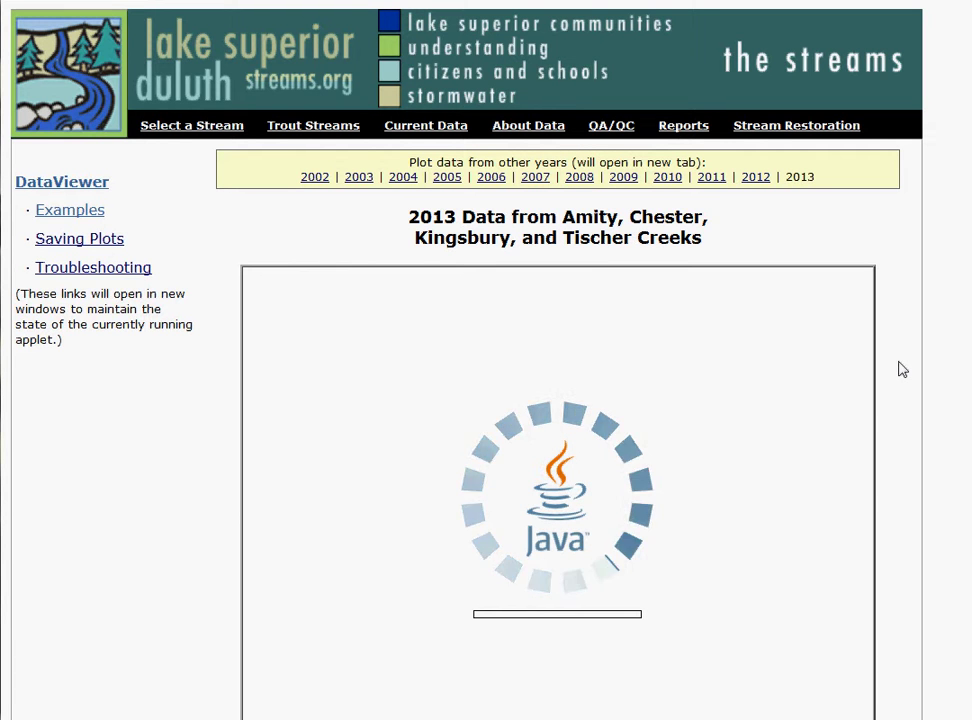
# Load the 2013 data for all available sites, open the 2D Data Plotter and enlarge its window over the page
pyautogui.scroll(-3, 901, 399)
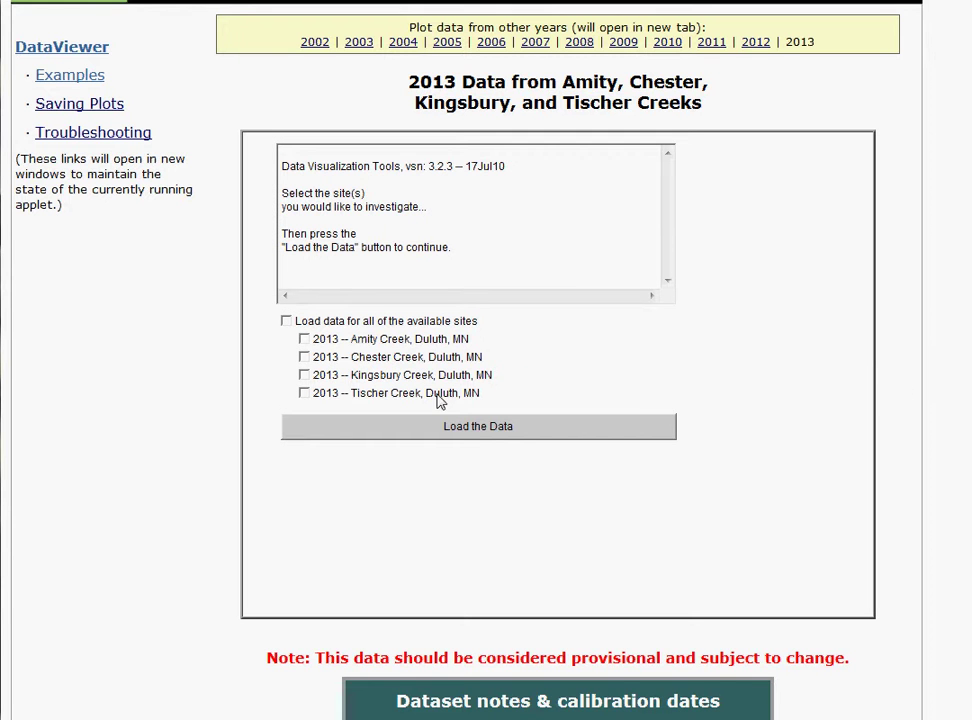
pyautogui.click(286, 322)
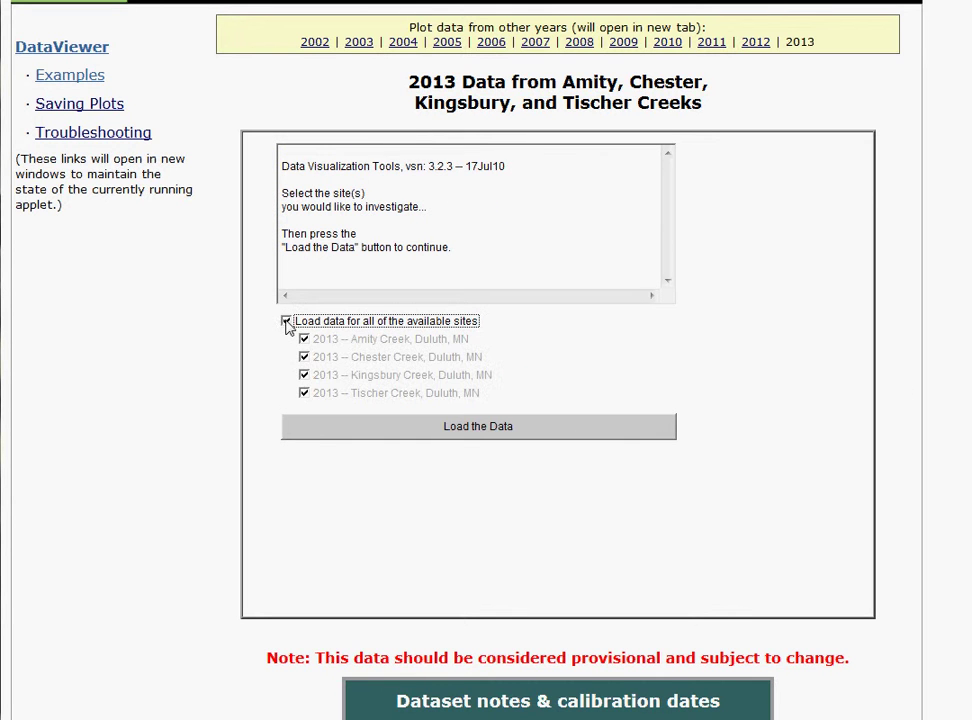
pyautogui.click(441, 430)
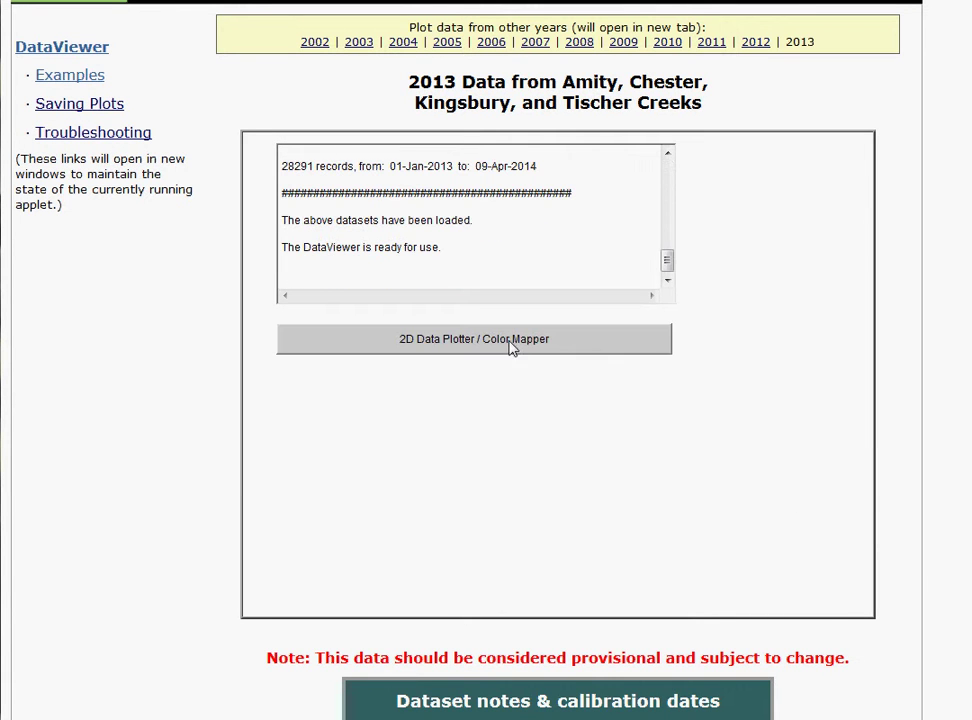
pyautogui.click(513, 345)
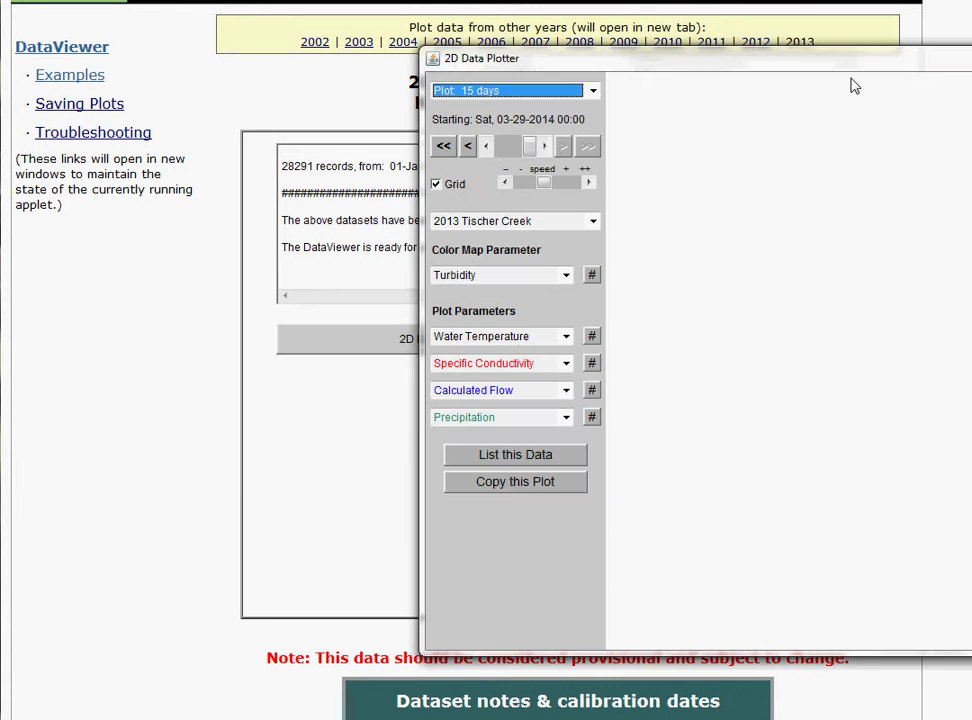
pyautogui.moveTo(864, 67); pyautogui.dragTo(455, 37)
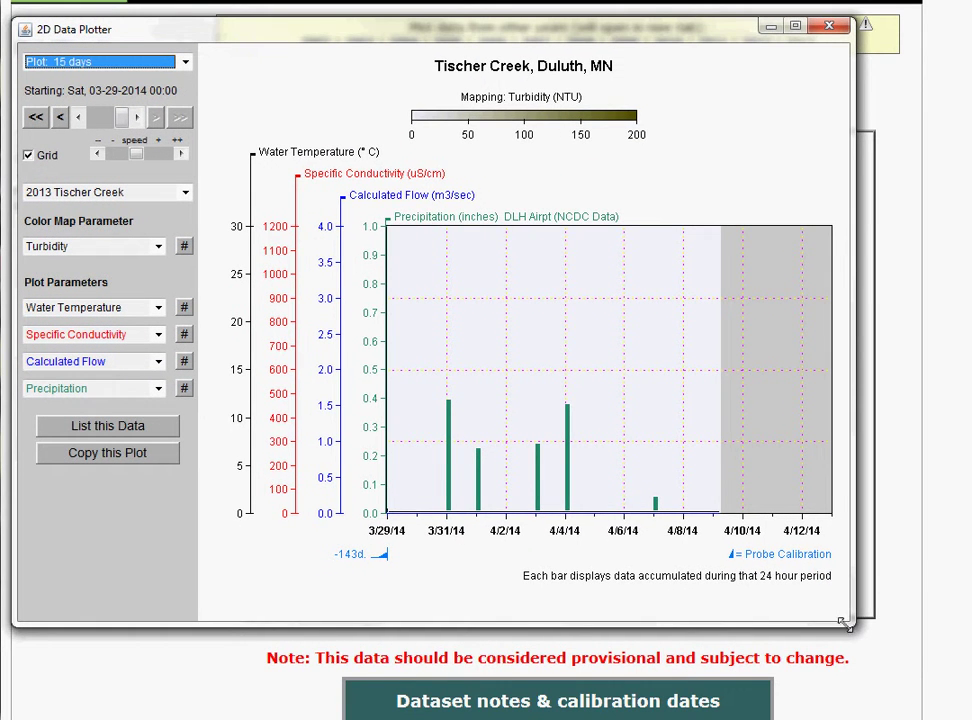
pyautogui.moveTo(843, 622); pyautogui.dragTo(930, 705)
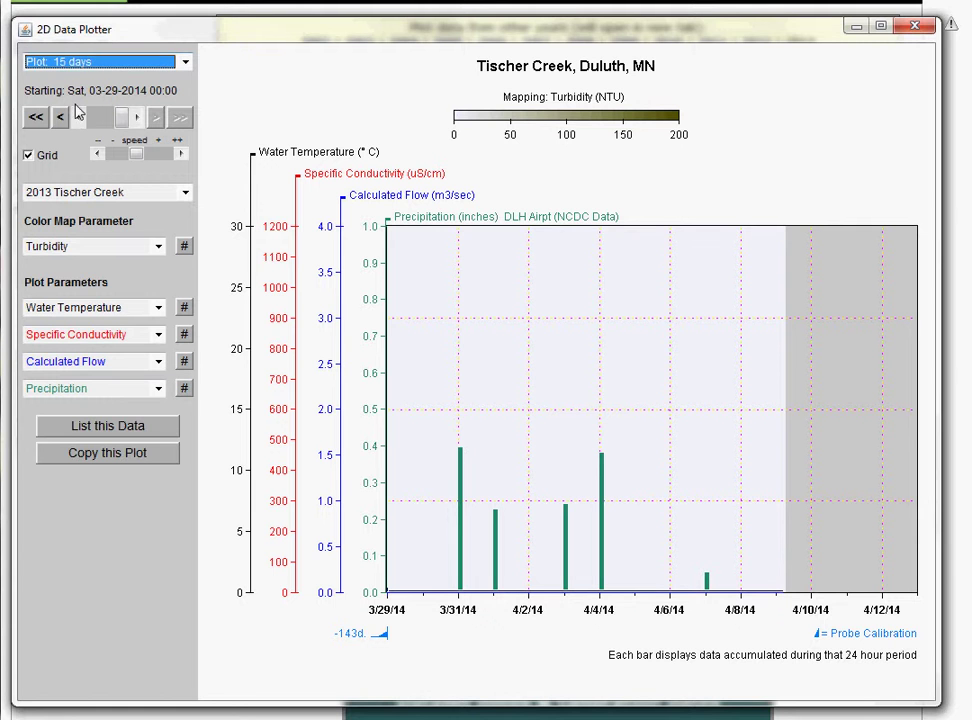
# Plot the 15-day period from 29 March 2013 for Amity, Chester, Kingsbury and Tischer Creeks in turn
pyautogui.click(186, 197)
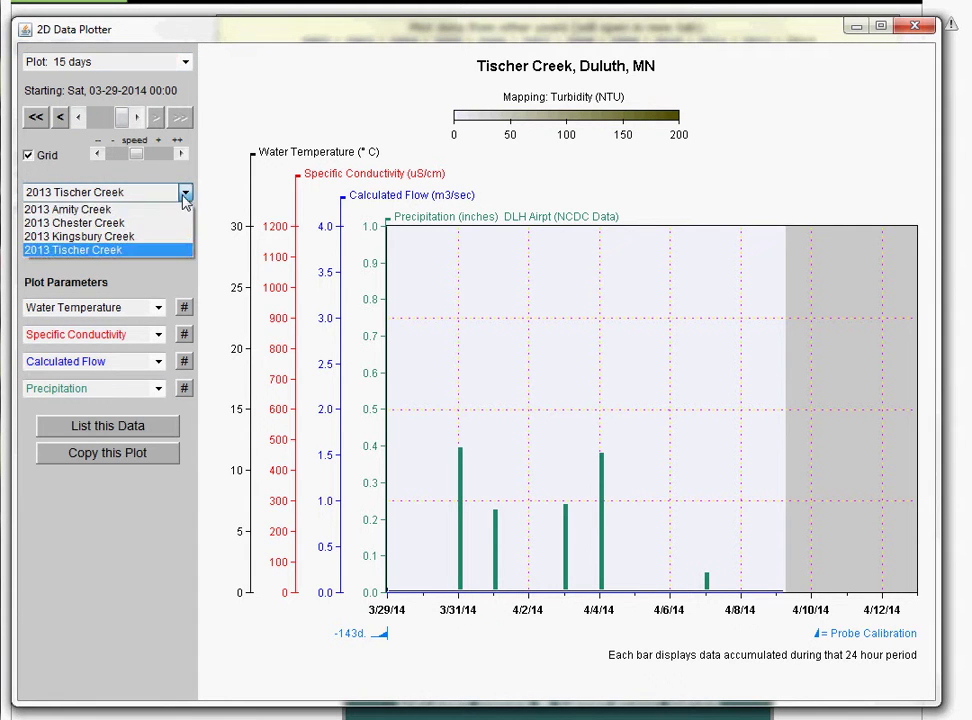
pyautogui.click(168, 214)
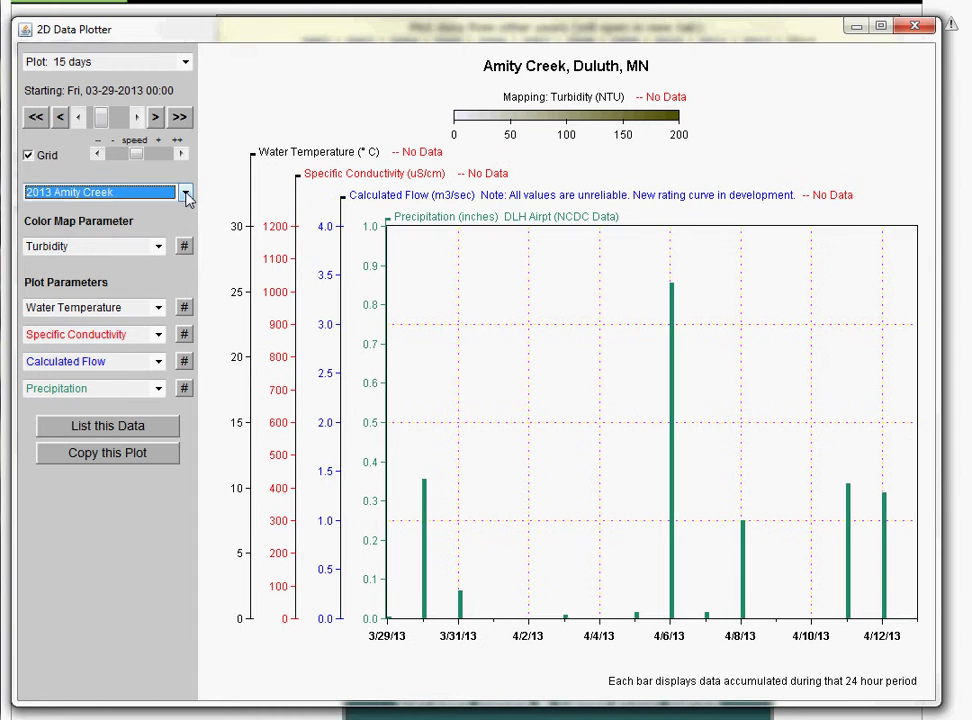
pyautogui.click(188, 195)
pyautogui.click(171, 226)
pyautogui.click(187, 196)
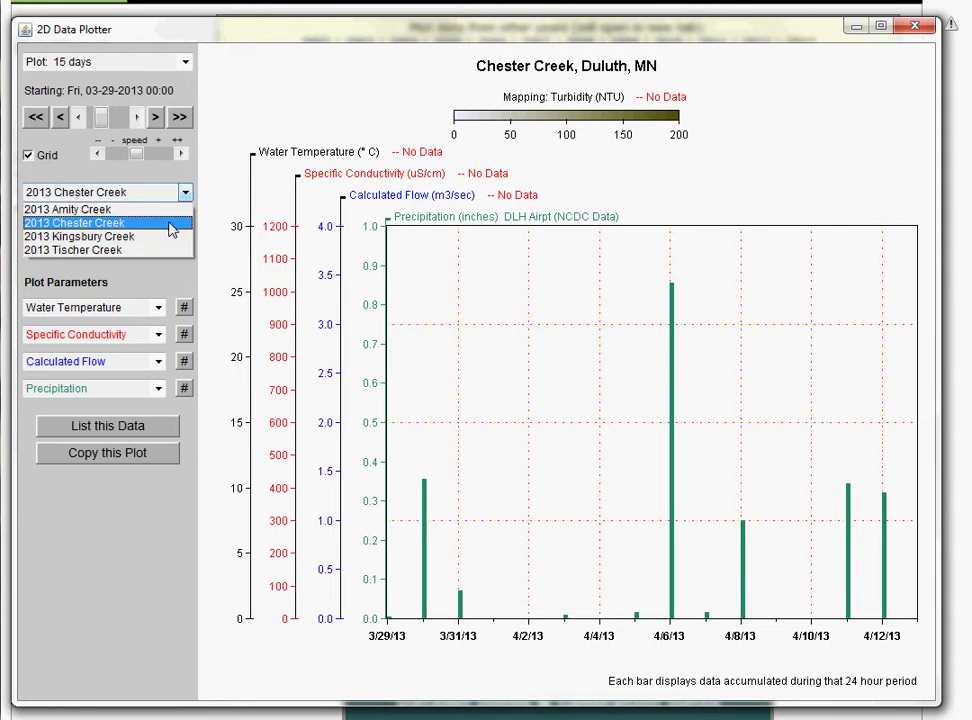
pyautogui.click(171, 237)
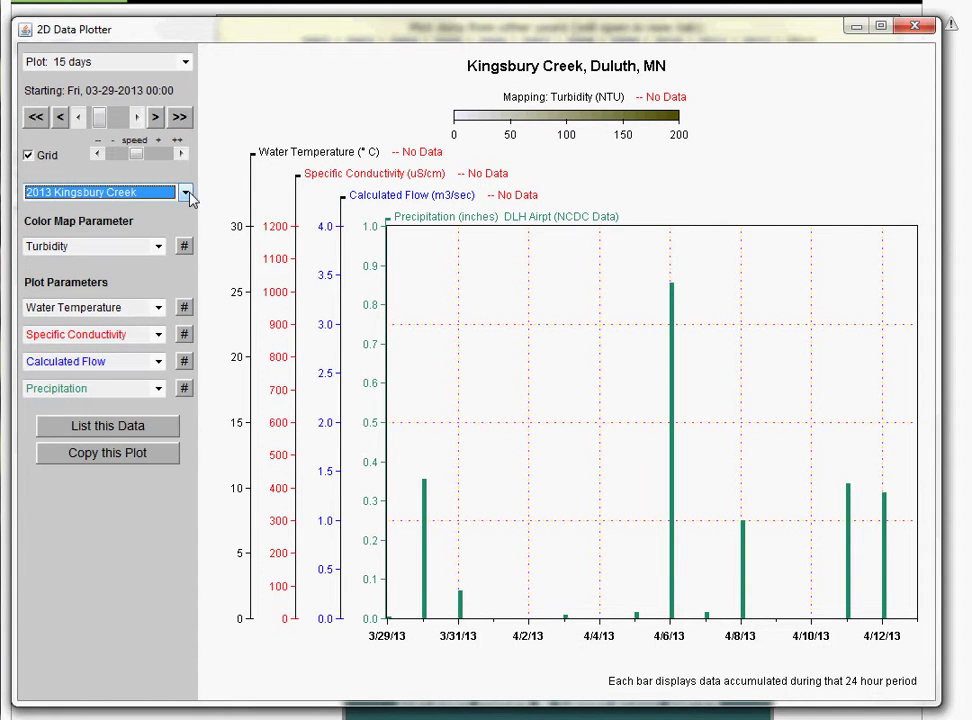
pyautogui.click(187, 196)
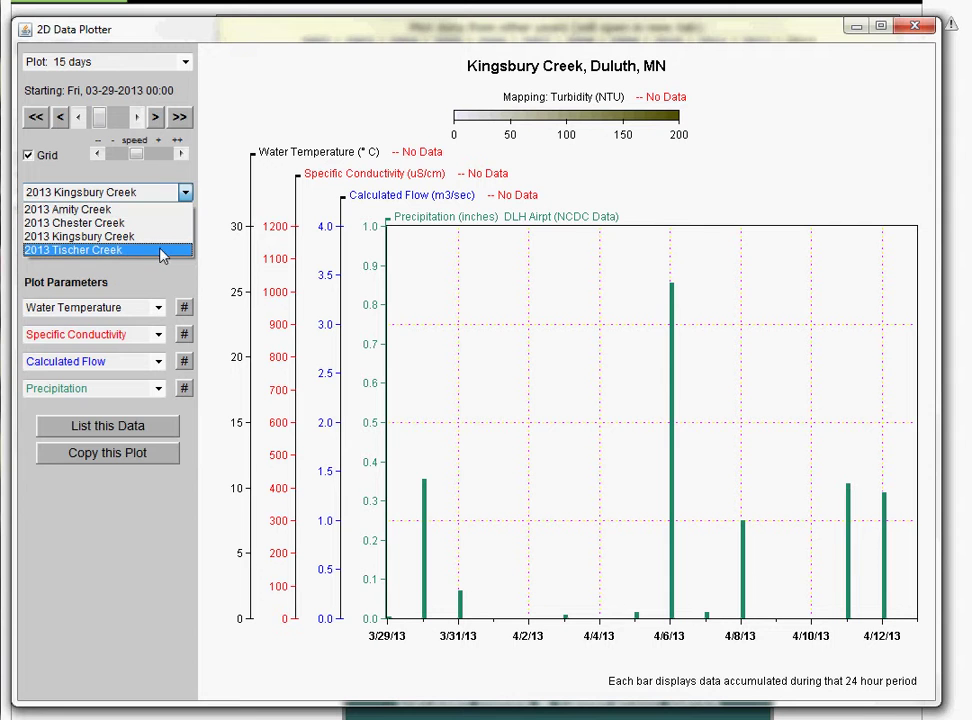
pyautogui.click(162, 252)
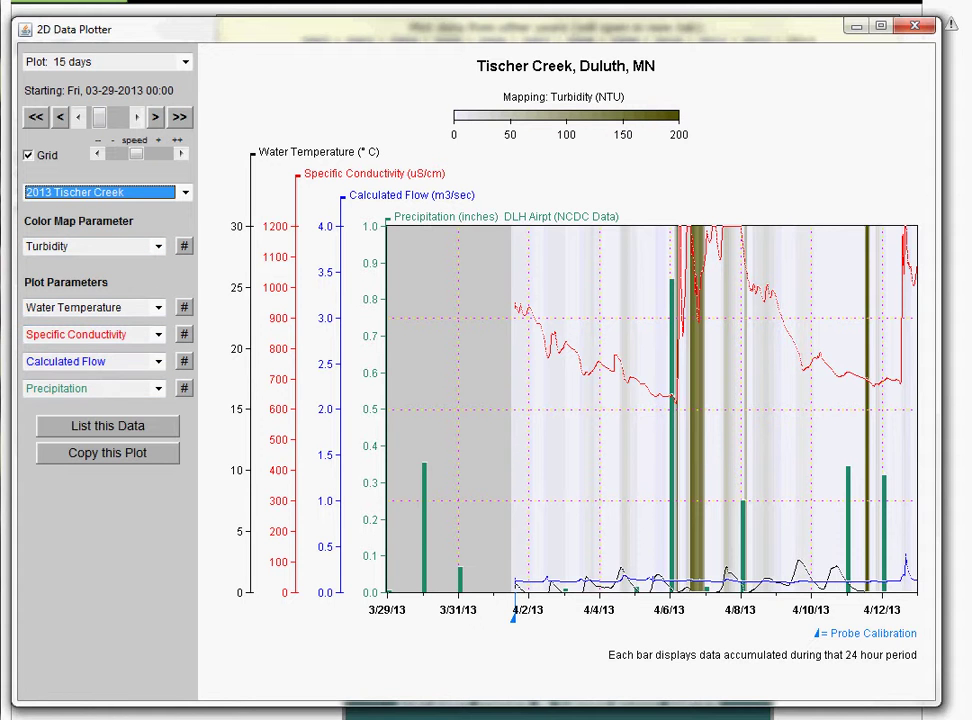
# Plot August 2013 data for Amity Creek and shorten the plotted period to 4 days
pyautogui.press('Up')
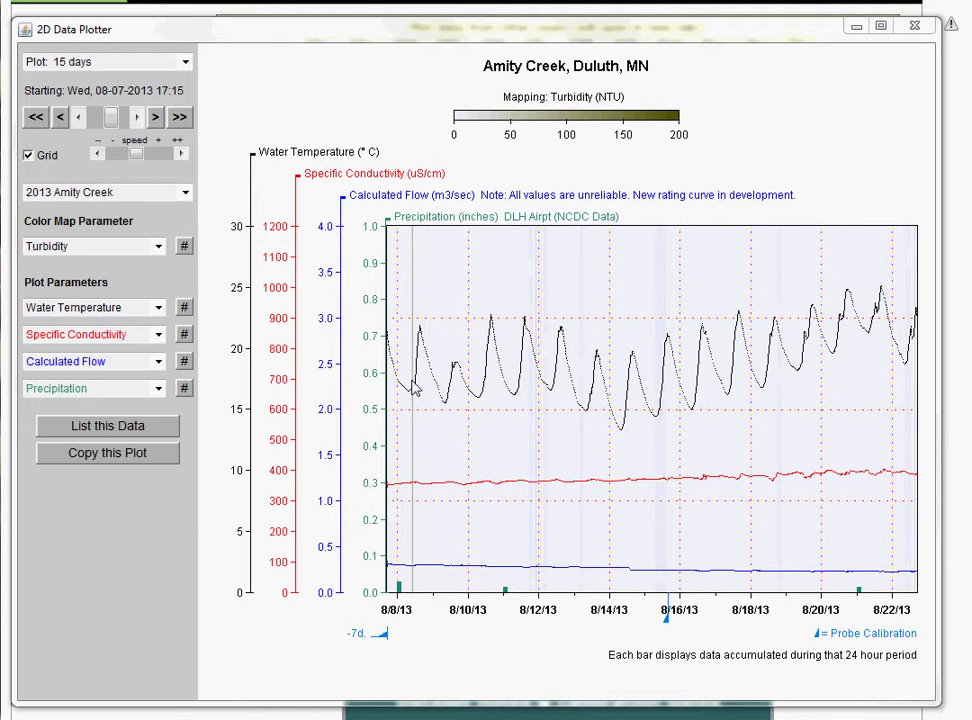
pyautogui.press('Tab')
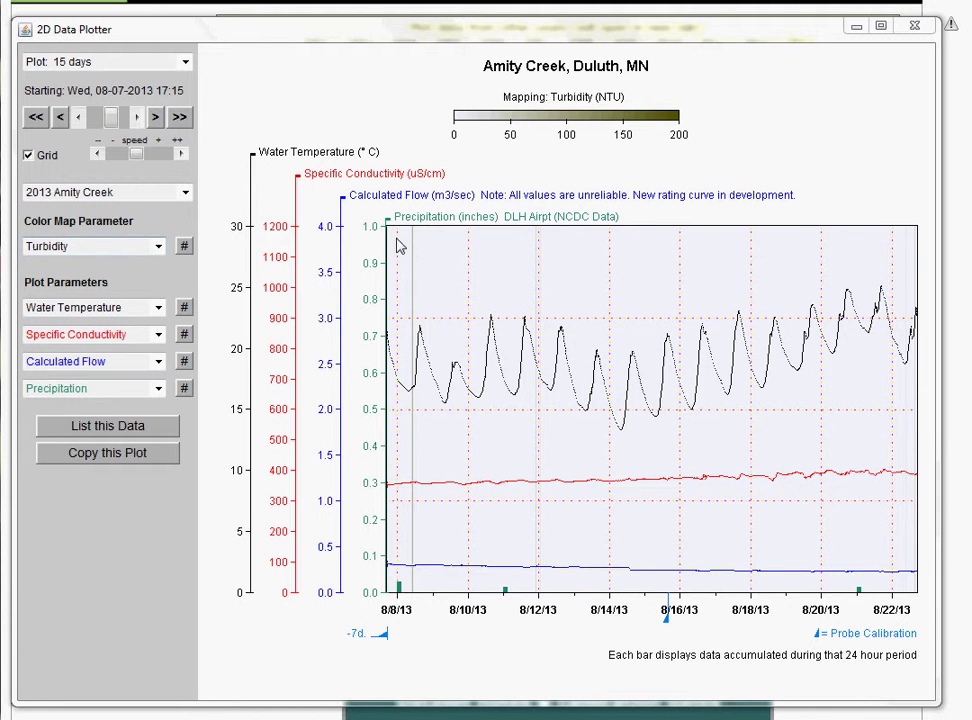
pyautogui.click(186, 63)
pyautogui.moveTo(190, 135); pyautogui.dragTo(187, 104)
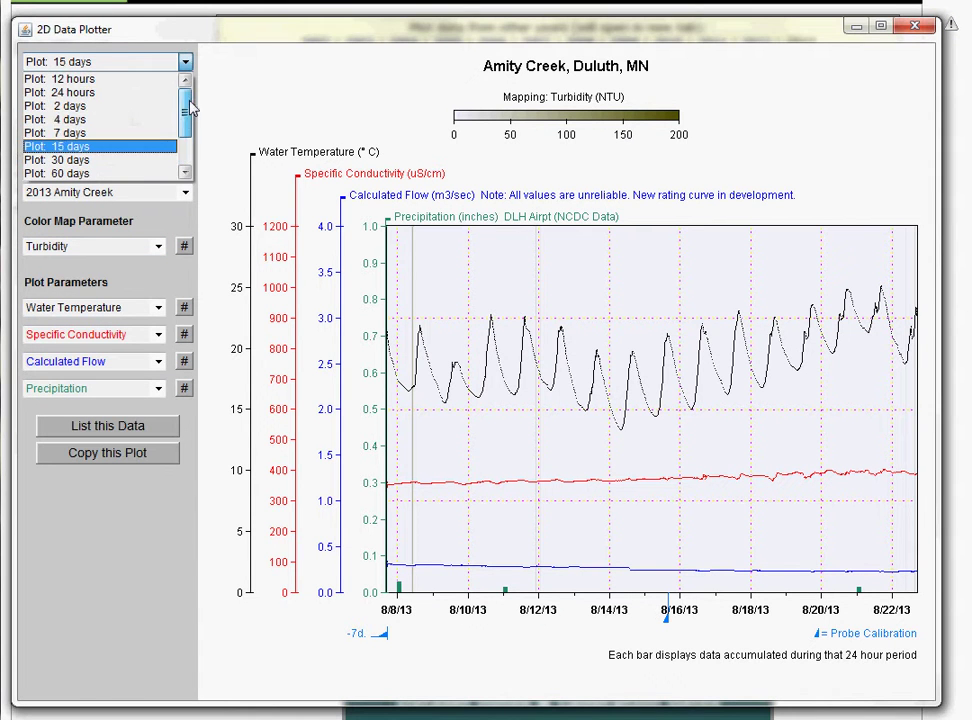
pyautogui.click(140, 124)
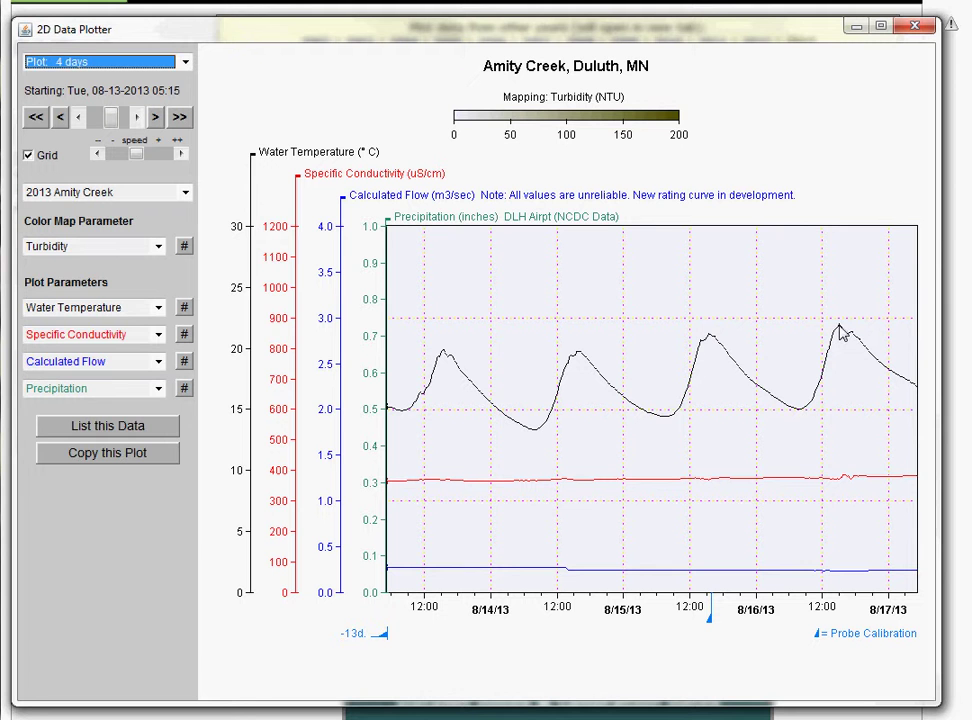
# Map the plot's background colors to Water Temperature, and return the color map parameter to Turbidity
pyautogui.click(158, 248)
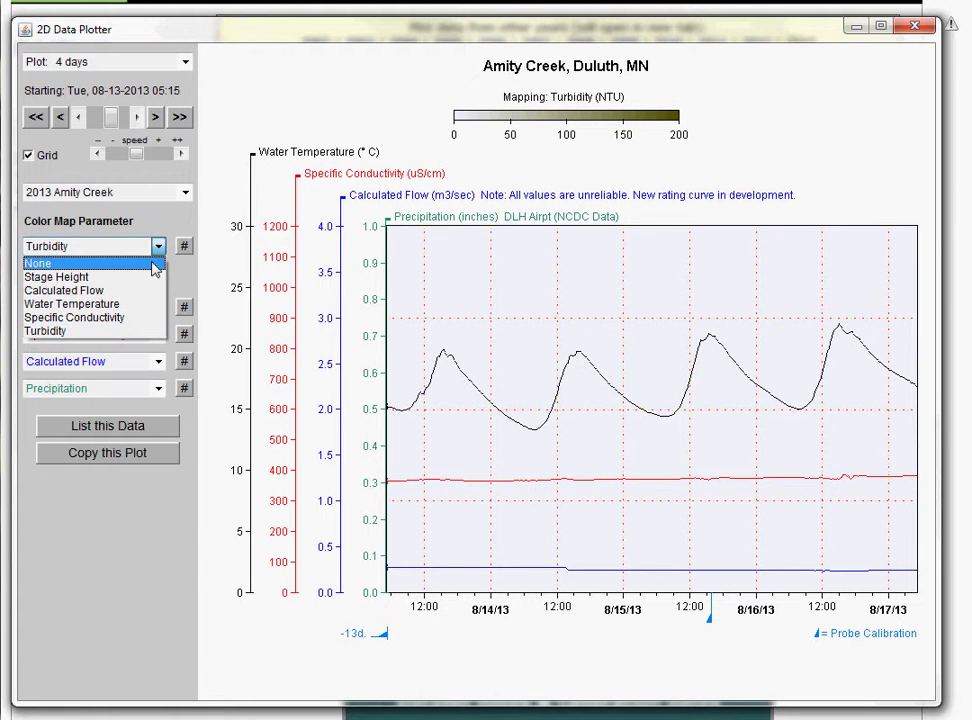
pyautogui.click(145, 305)
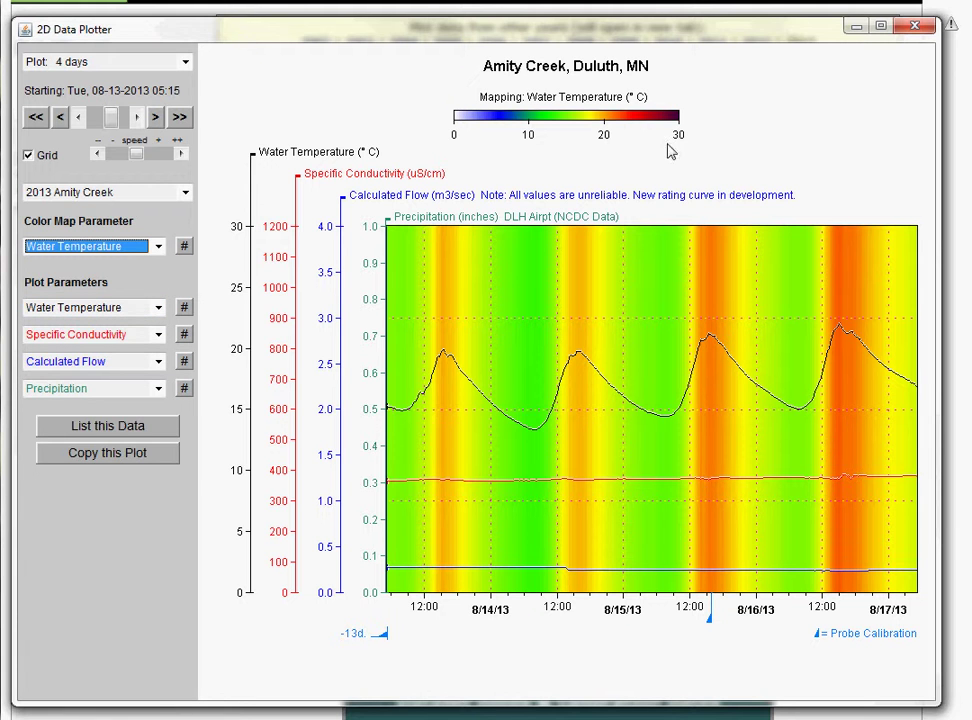
pyautogui.click(158, 248)
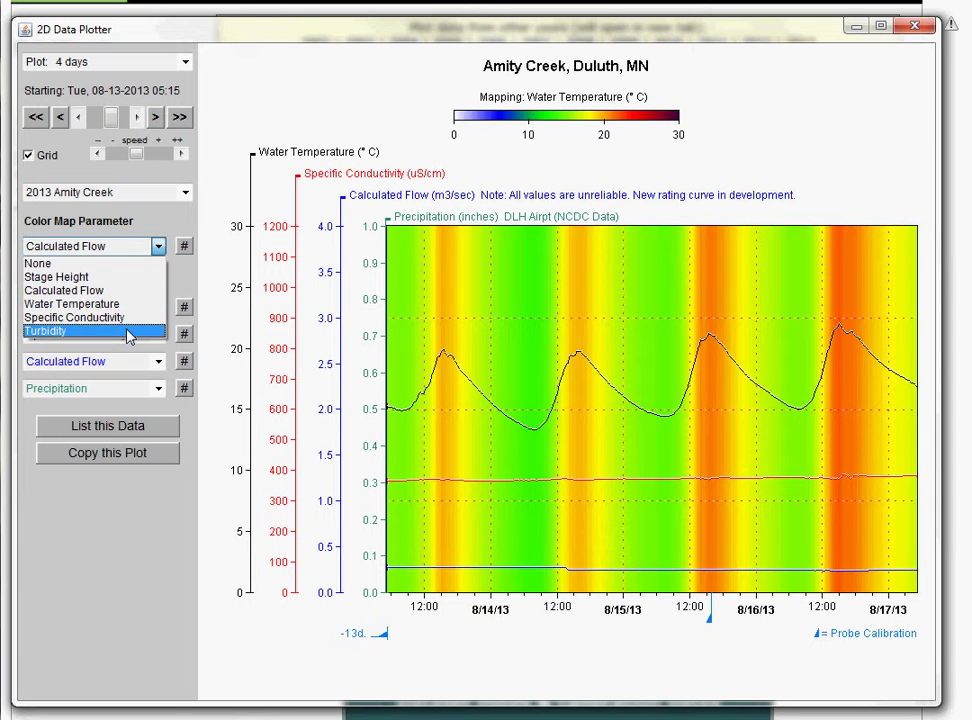
pyautogui.click(128, 335)
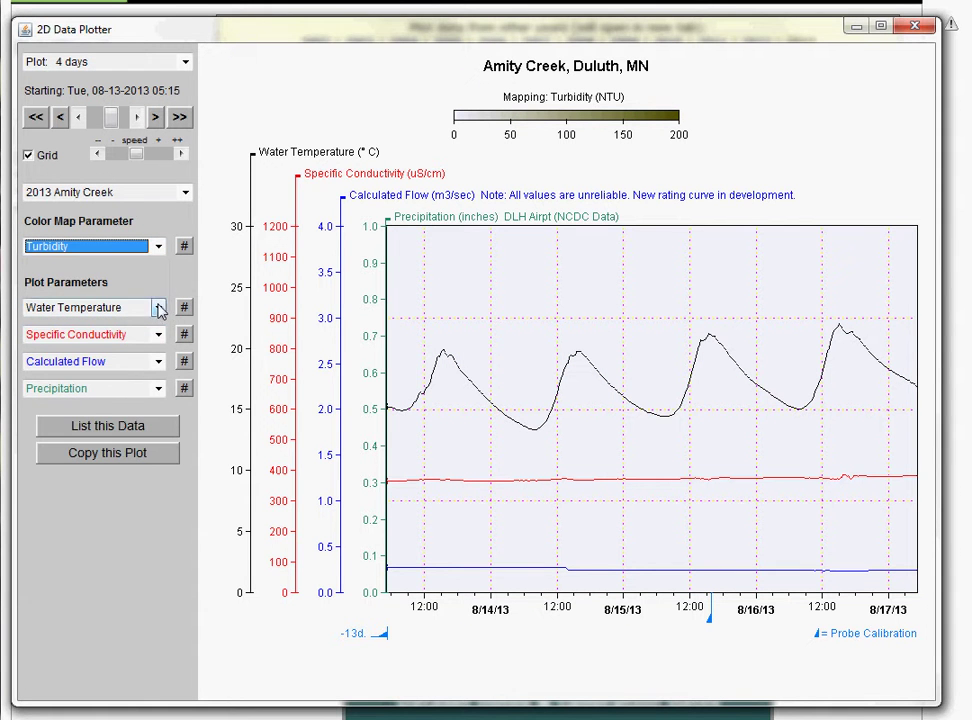
# Remove Specific Conductivity from the Amity Creek plot by setting it to None, and restore it as the second plot parameter
pyautogui.click(158, 336)
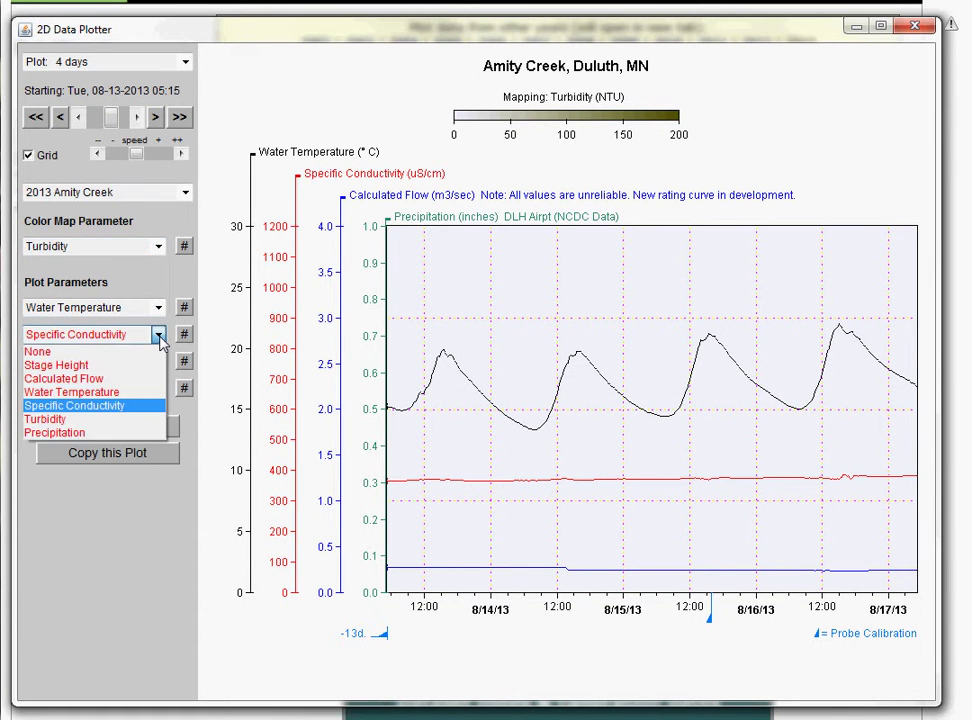
pyautogui.click(159, 338)
pyautogui.click(159, 336)
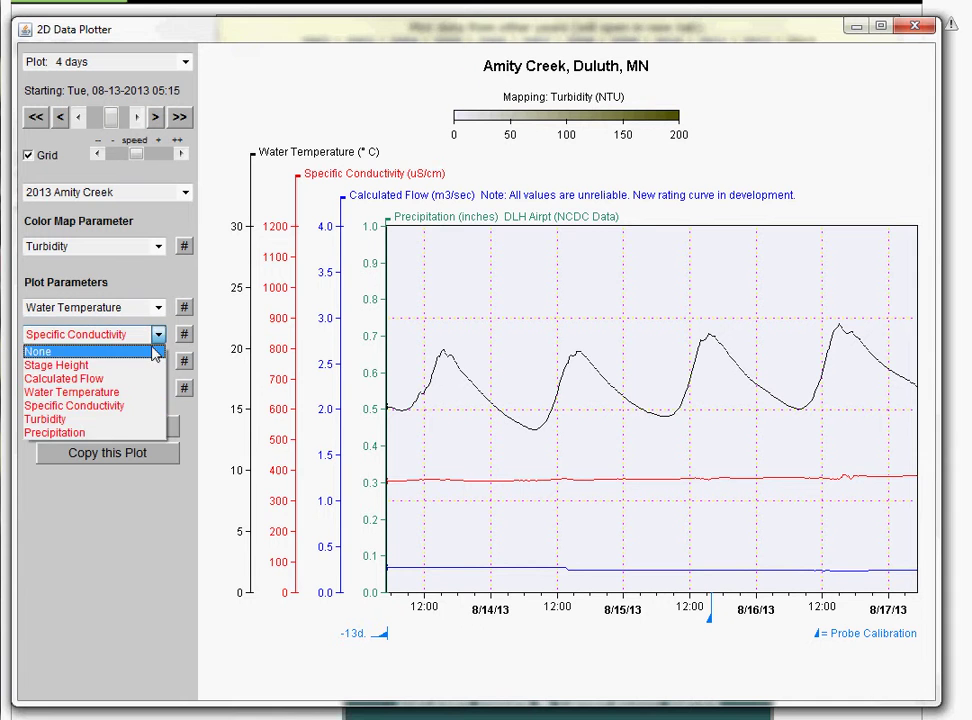
pyautogui.click(155, 352)
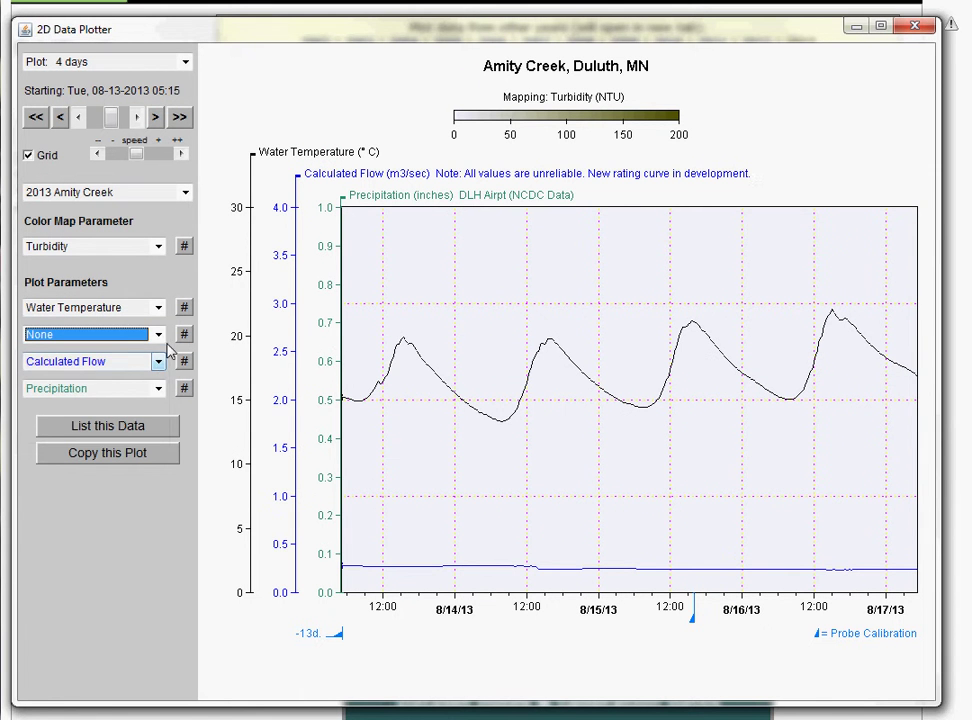
pyautogui.click(158, 335)
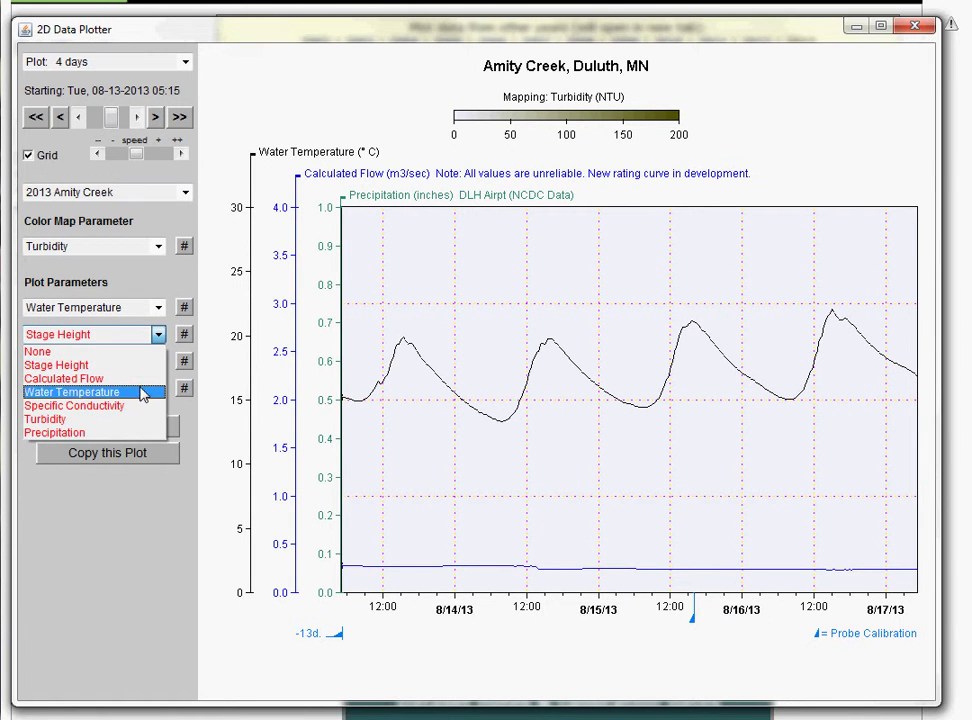
pyautogui.click(143, 408)
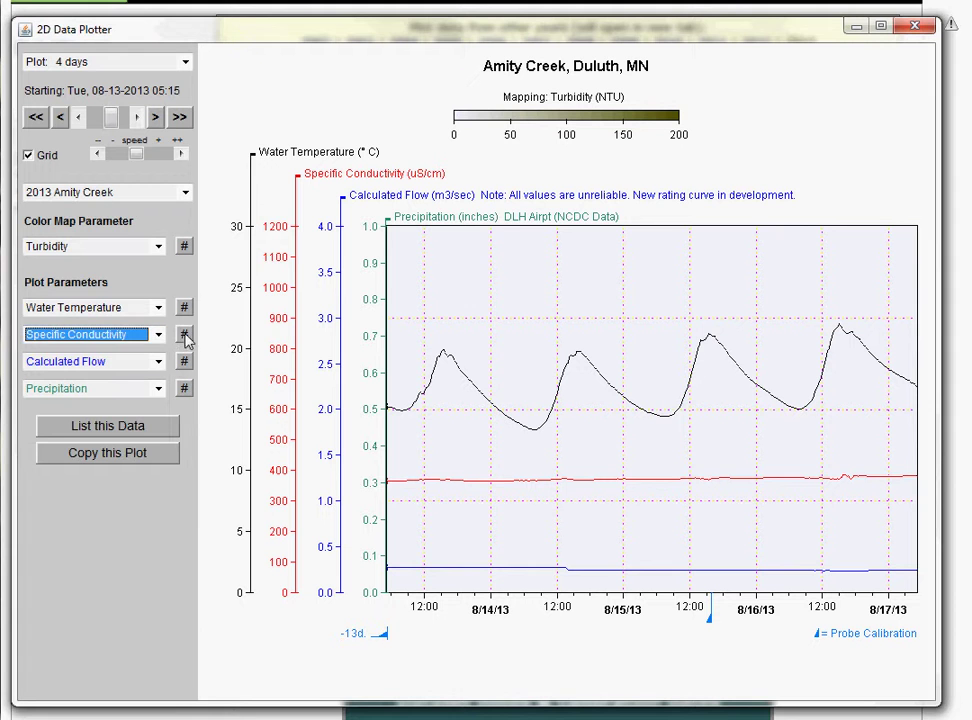
# Set the high value of the Specific Conductivity scale to 1600 uS/cm
pyautogui.click(184, 337)
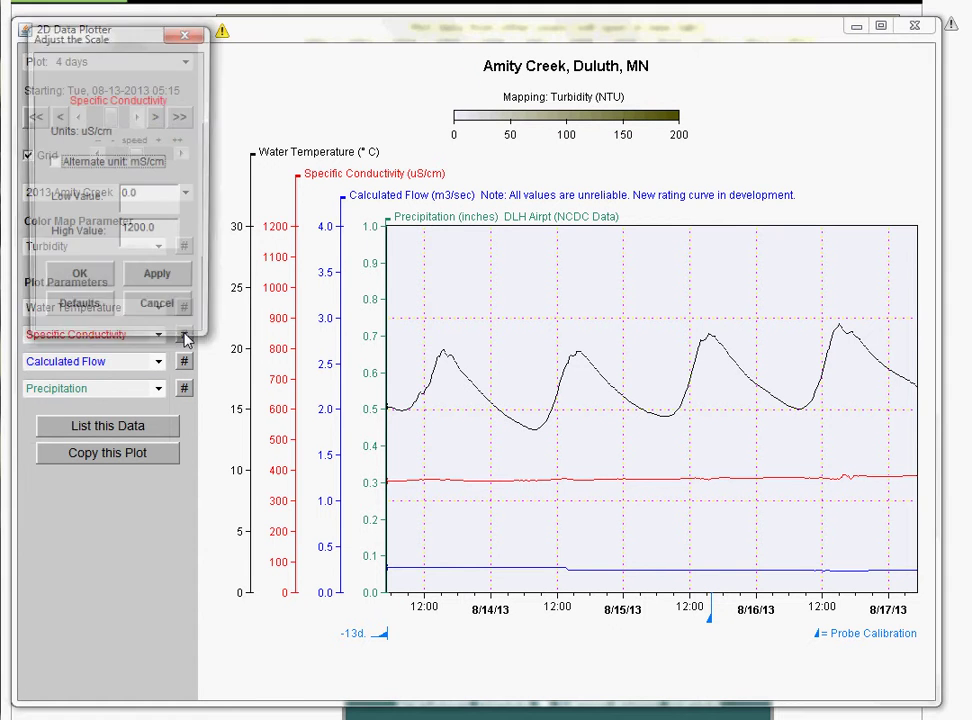
pyautogui.moveTo(133, 235); pyautogui.dragTo(124, 234)
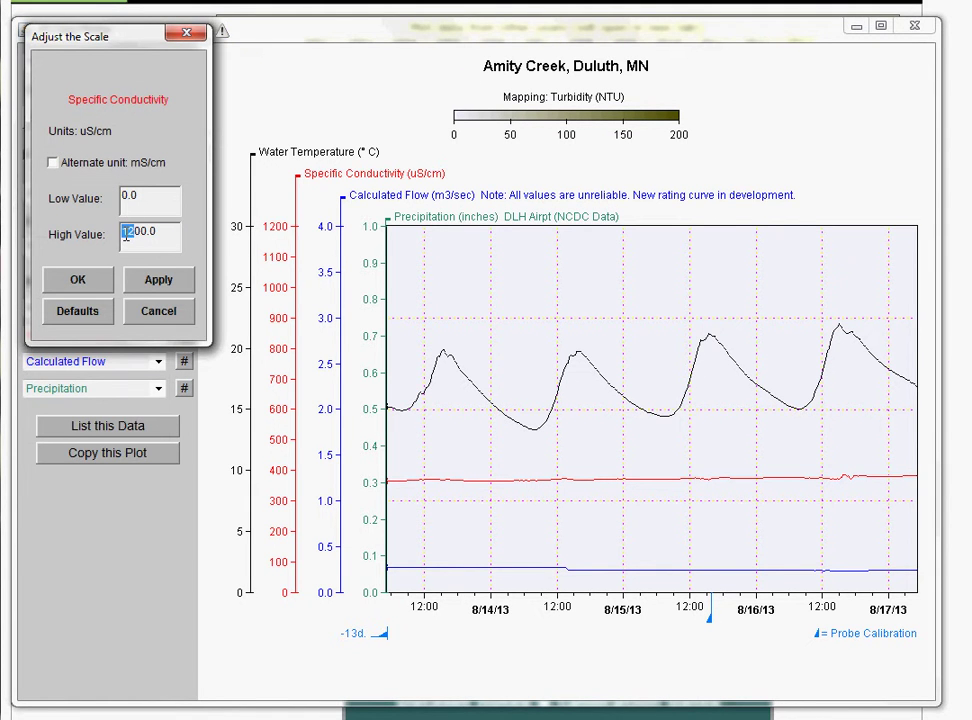
pyautogui.write('16')
pyautogui.click(80, 282)
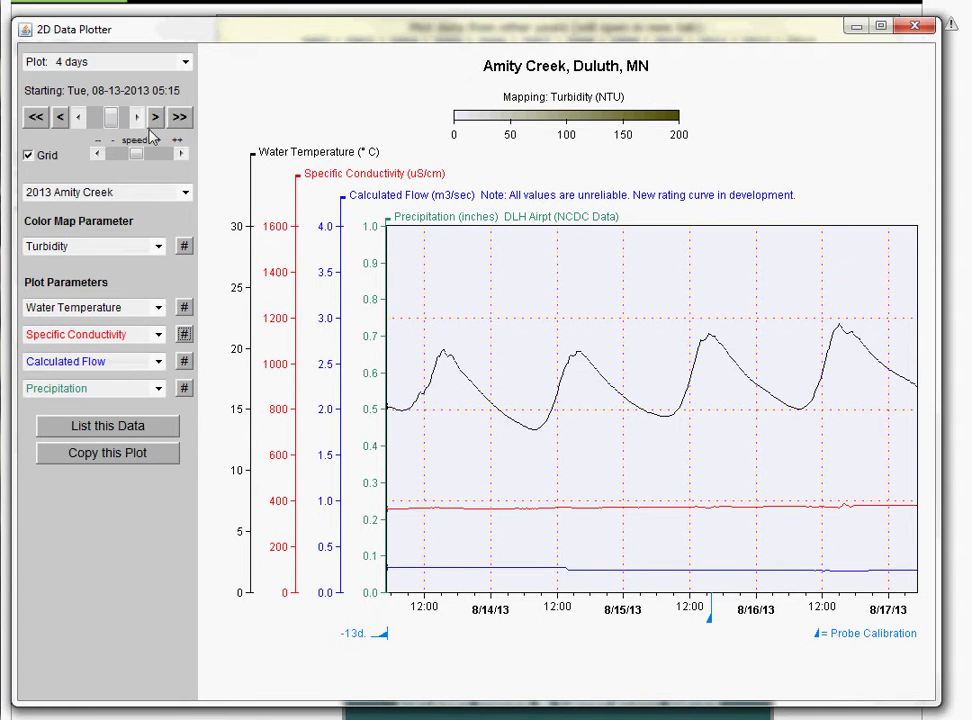
pyautogui.click(180, 118)
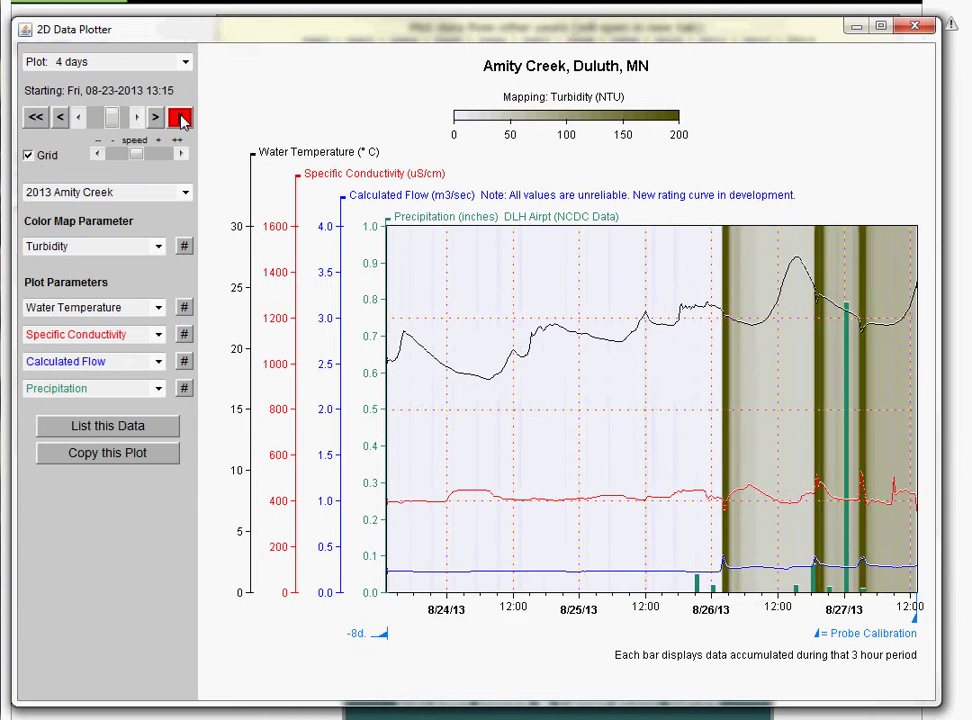
pyautogui.click(182, 120)
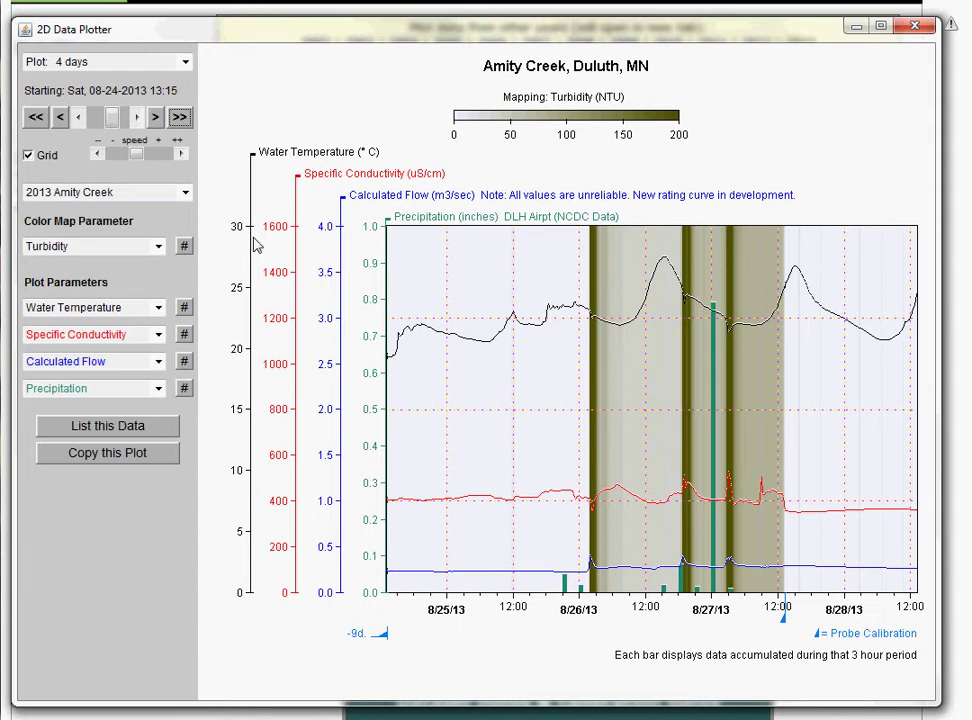
pyautogui.click(186, 195)
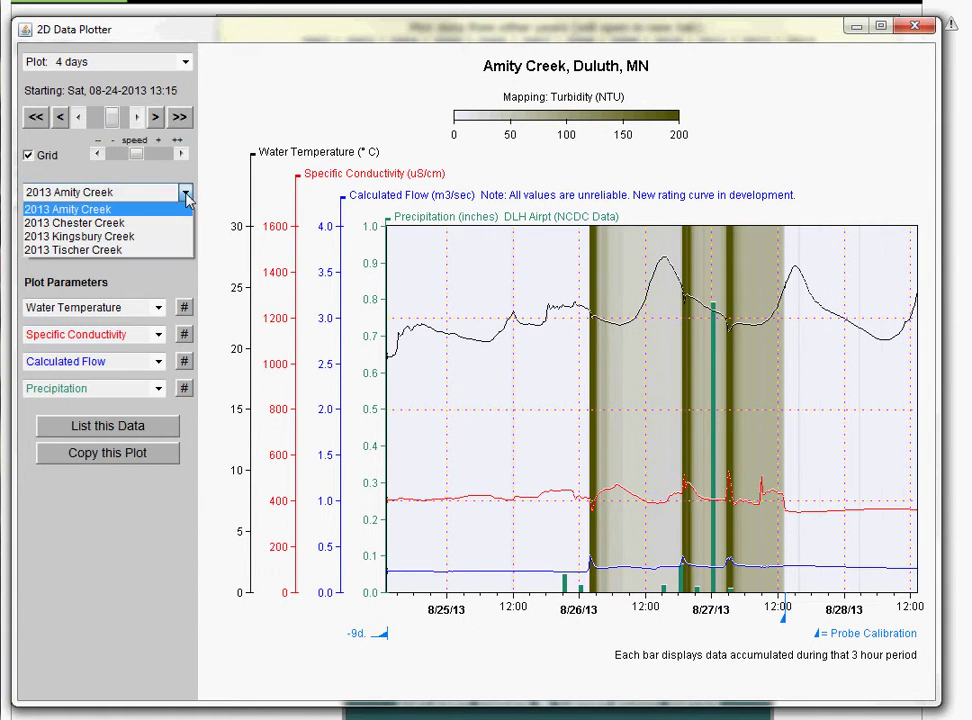
pyautogui.click(170, 251)
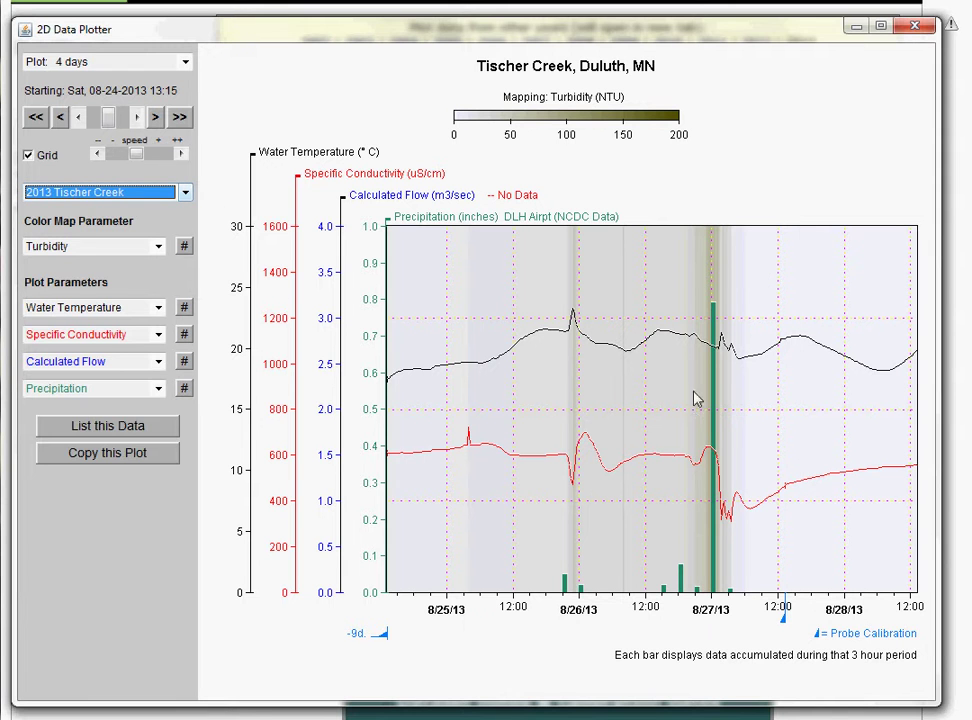
pyautogui.click(185, 195)
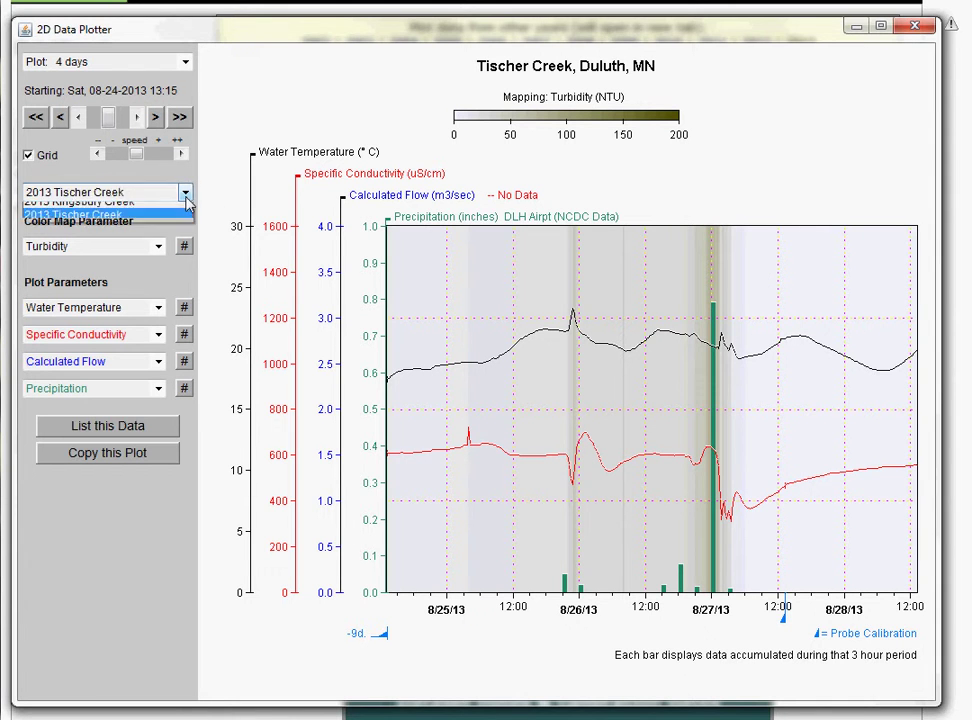
pyautogui.click(165, 237)
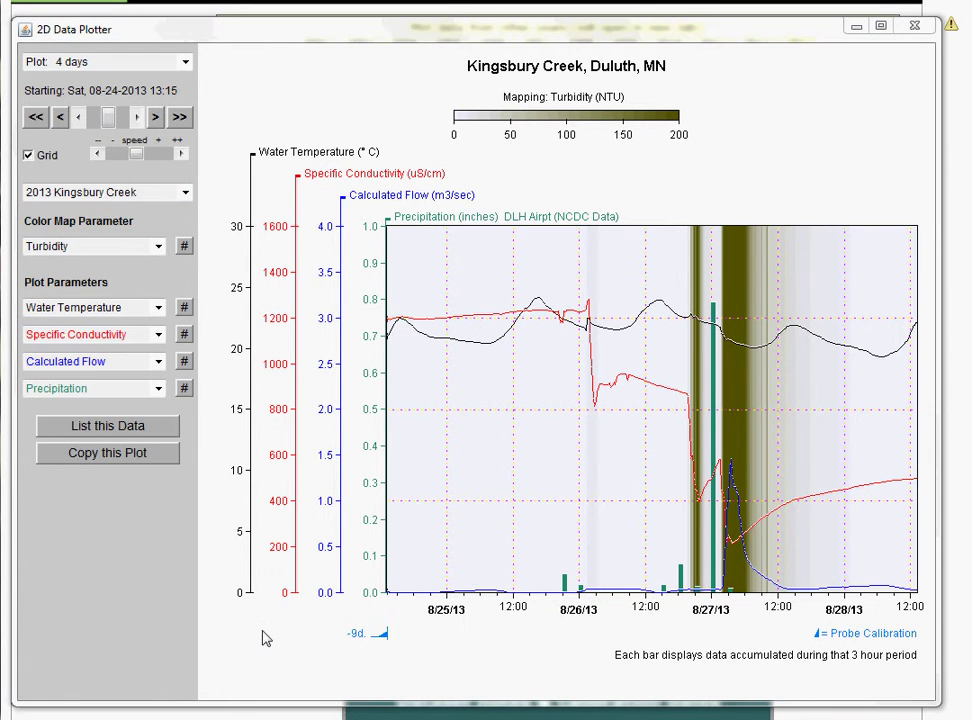
# Remove Water Temperature from the Kingsbury Creek plot by setting its plot parameter to None
pyautogui.click(158, 308)
pyautogui.click(153, 321)
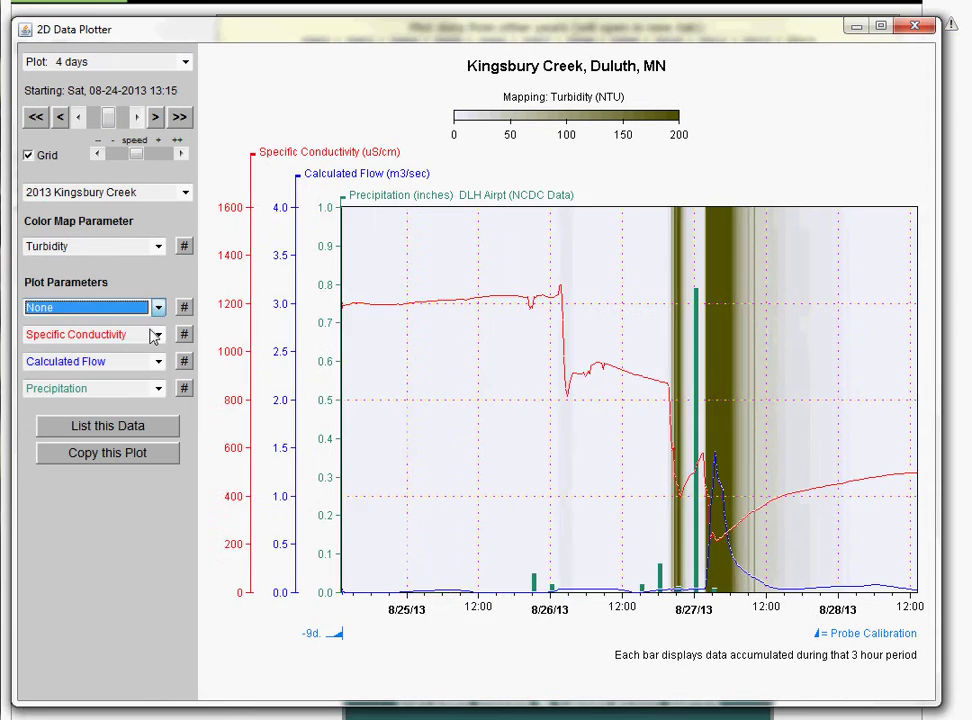
# Hide the grid and remove Specific Conductivity and Calculated Flow from the Kingsbury Creek plot by setting both parameters to None
pyautogui.click(29, 157)
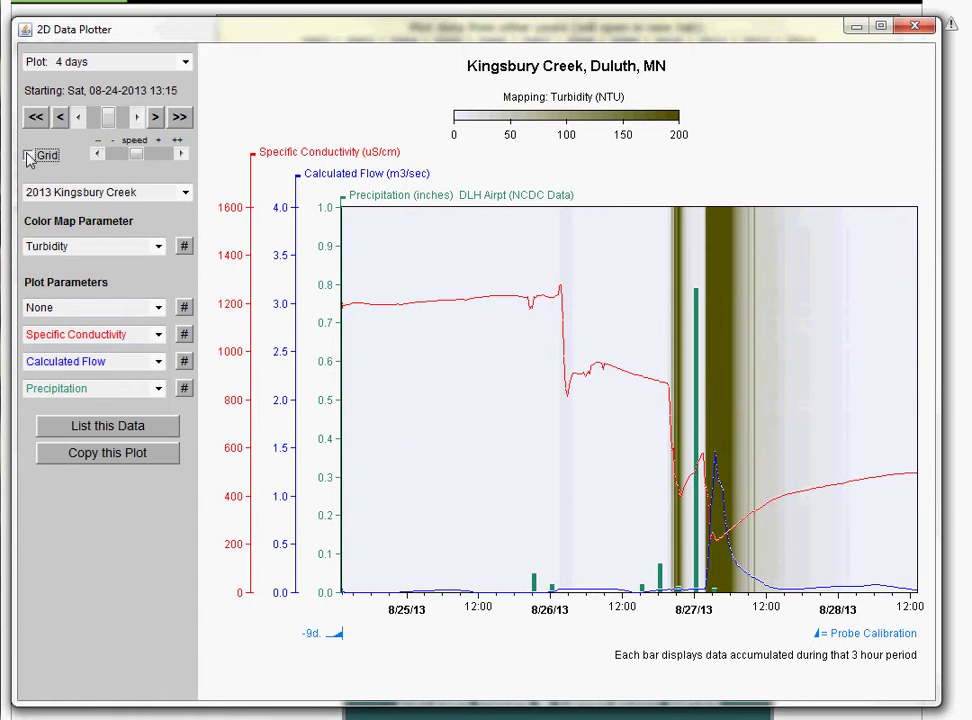
pyautogui.click(160, 336)
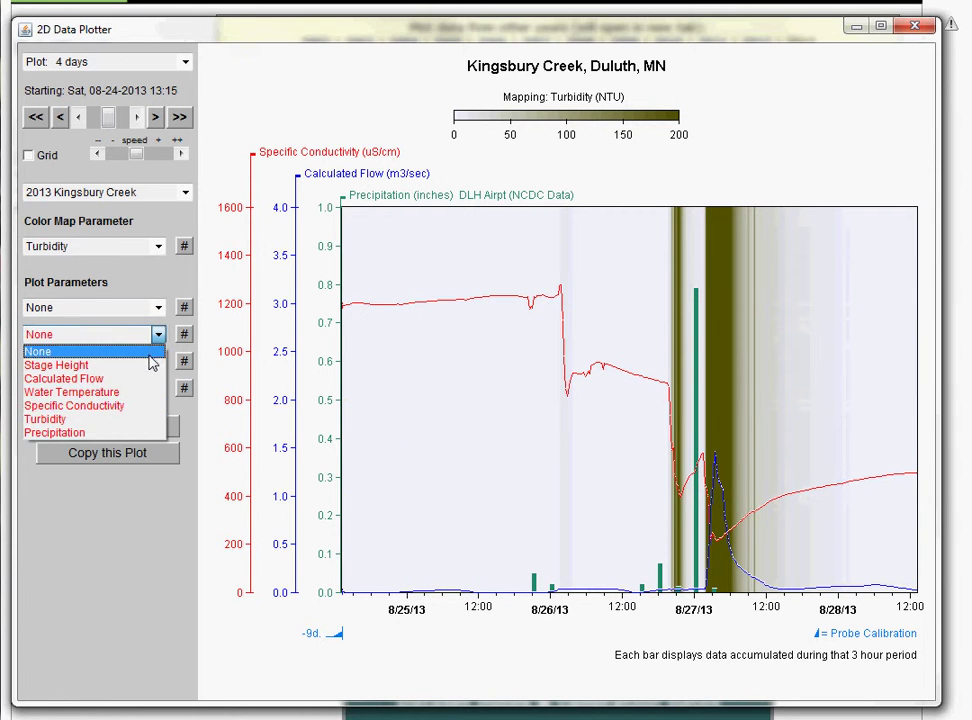
pyautogui.click(150, 350)
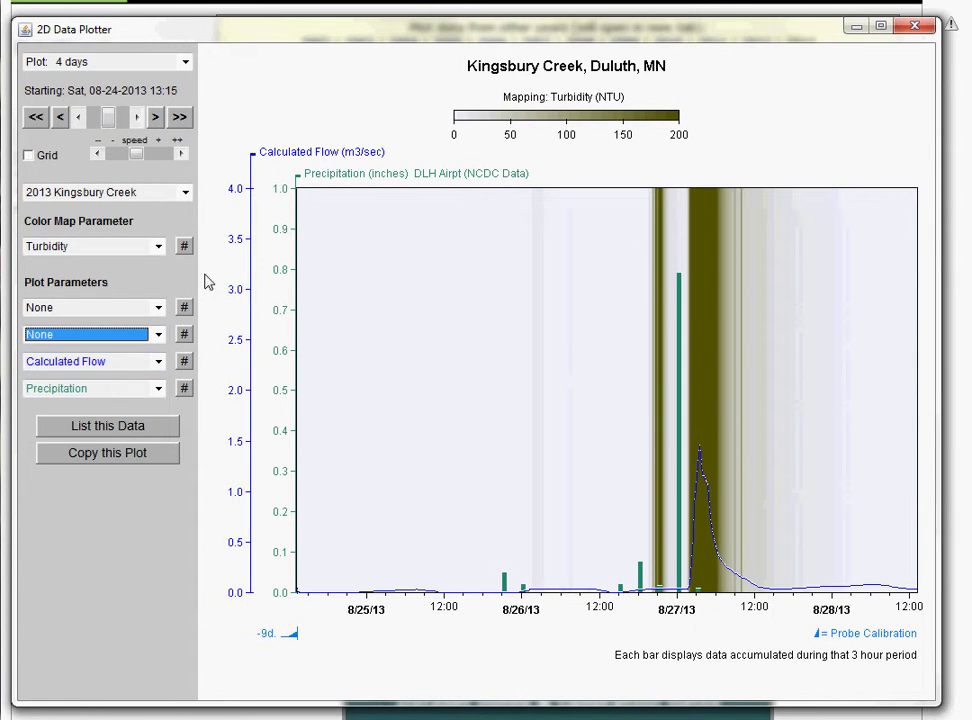
pyautogui.click(158, 361)
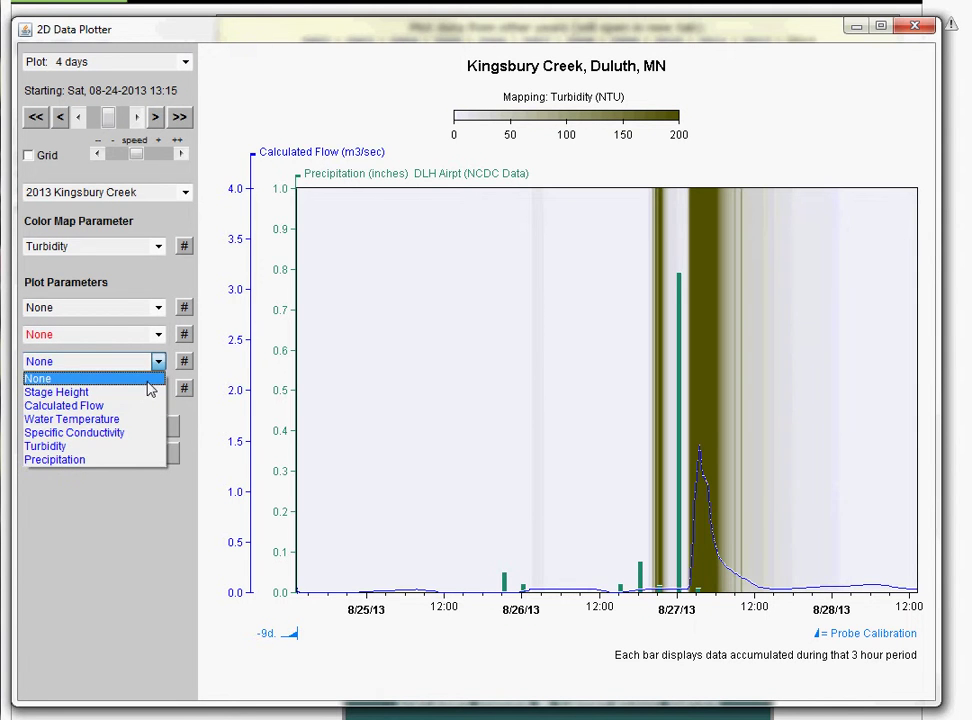
pyautogui.click(149, 379)
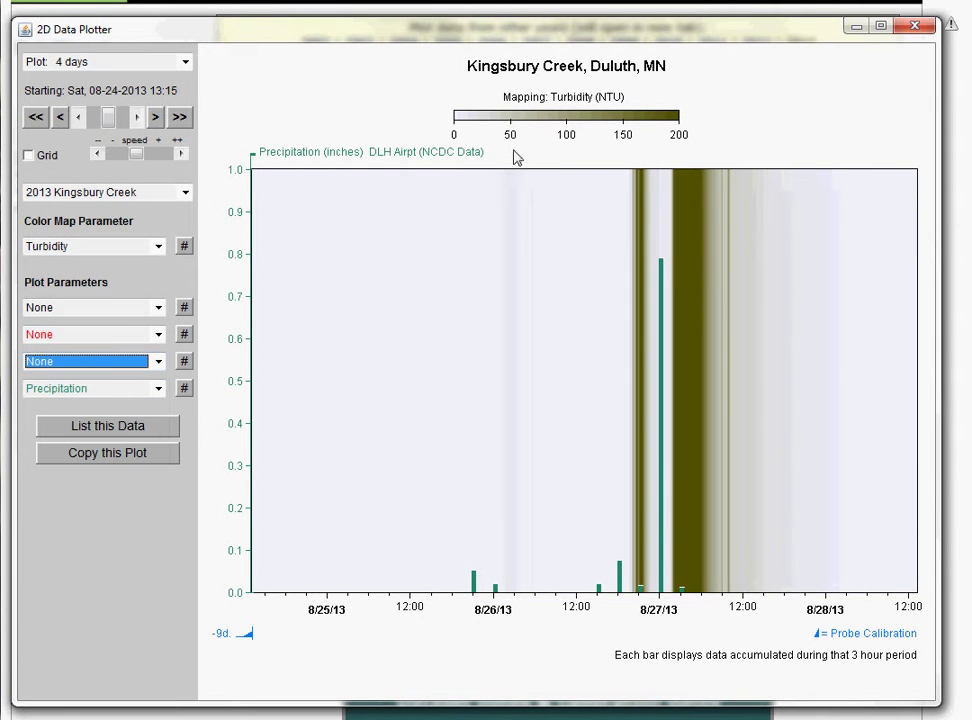
pyautogui.click(181, 118)
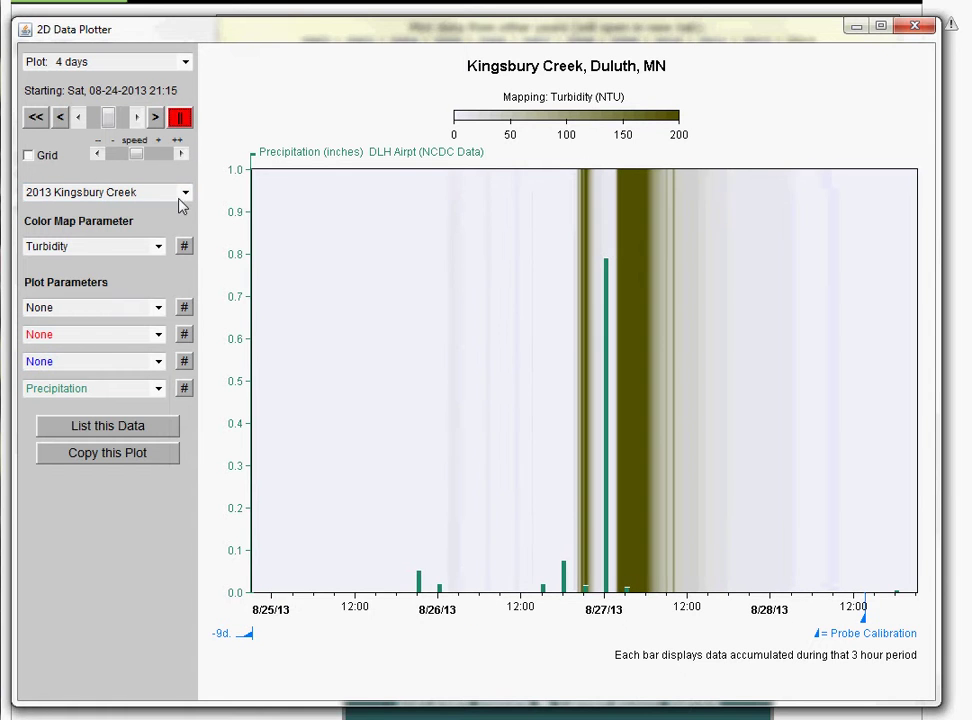
pyautogui.click(181, 118)
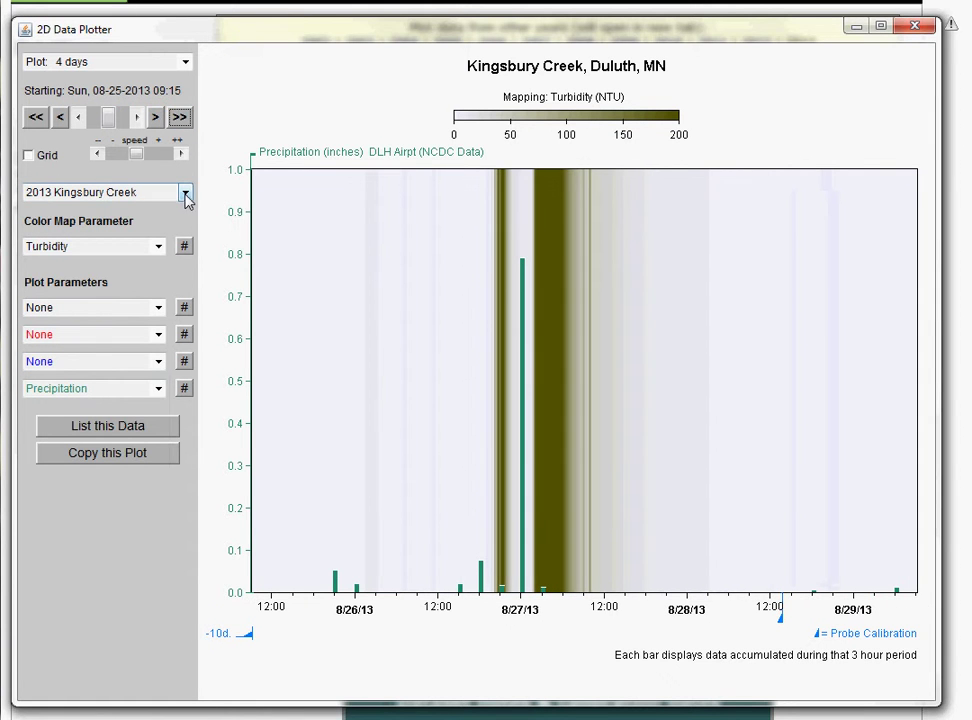
pyautogui.click(185, 192)
pyautogui.click(52, 211)
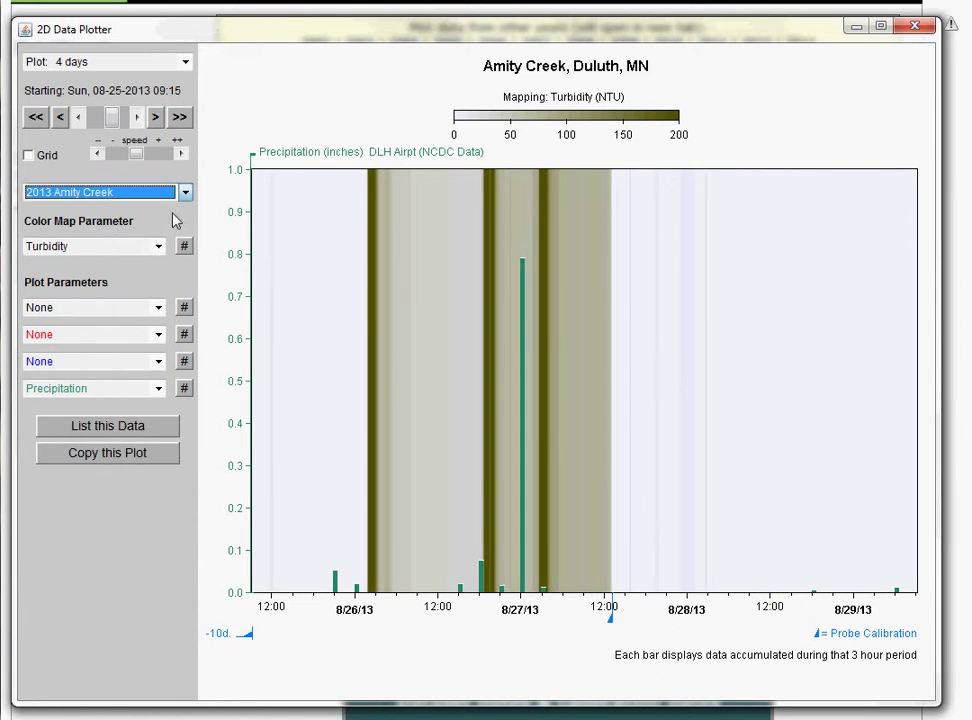
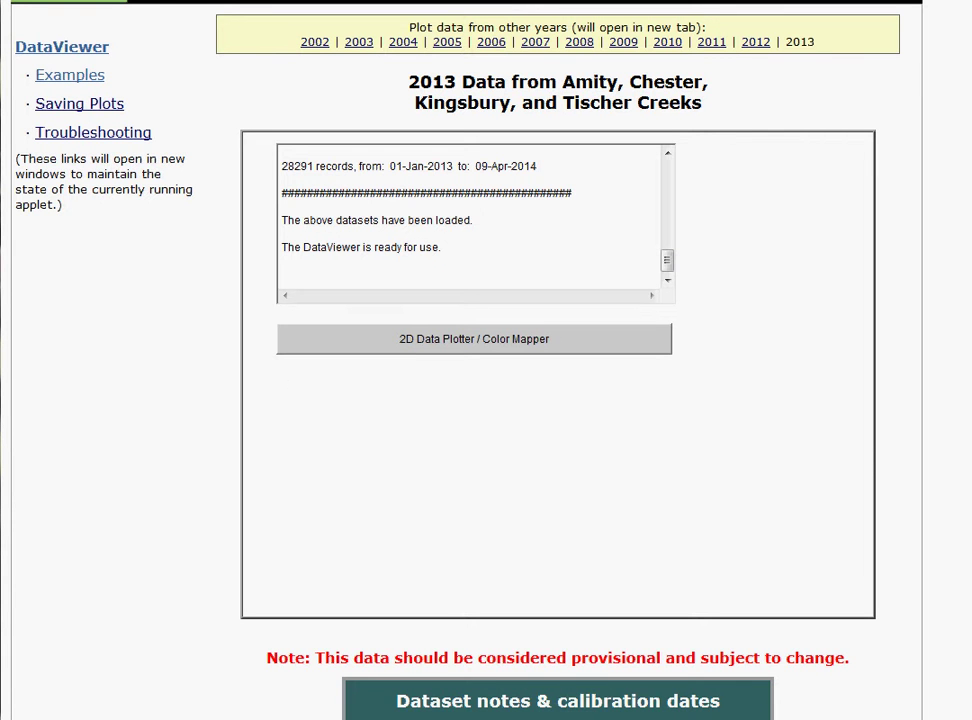
# Return to the site's home page, open the Data Launch Pad map, and open the plotter for Lake Superior Coastal Buoy I (onshore)
pyautogui.scroll(3, 939, 276)
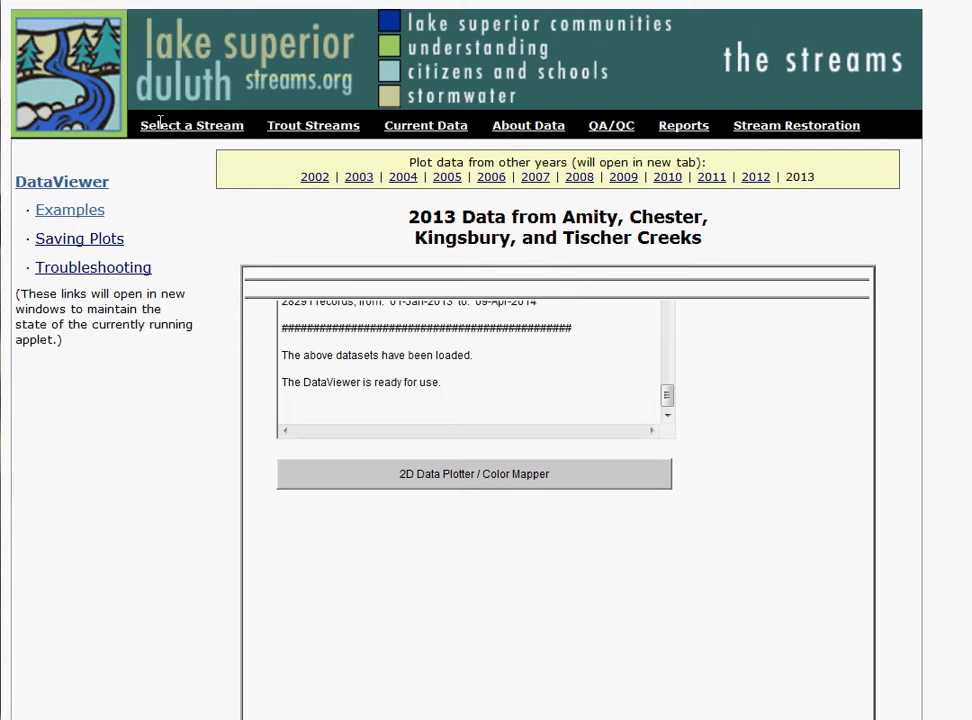
pyautogui.click(61, 80)
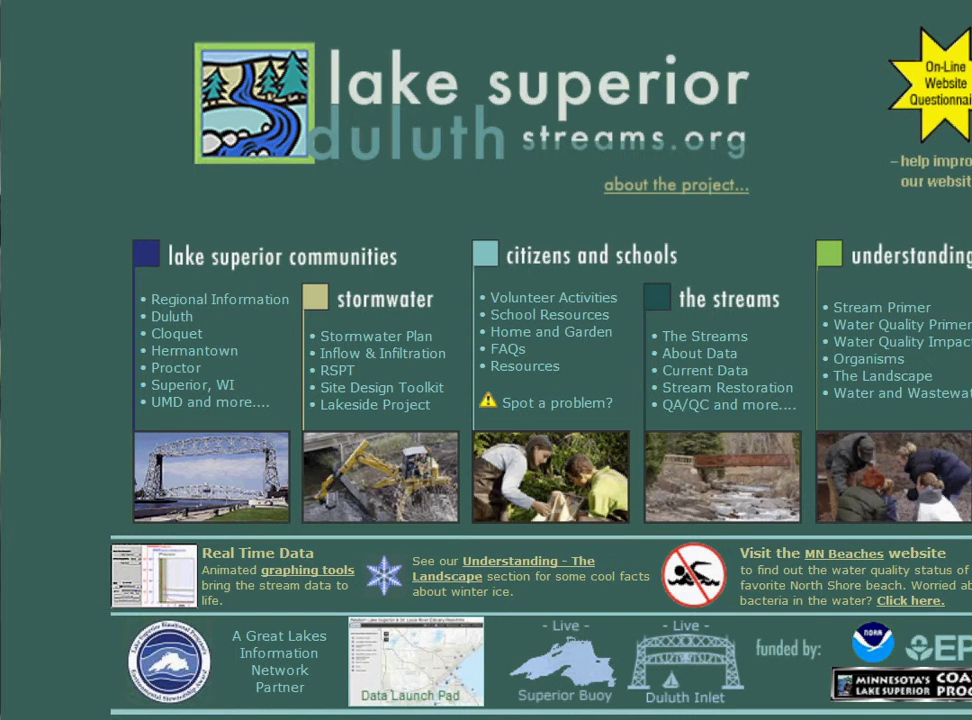
pyautogui.click(418, 684)
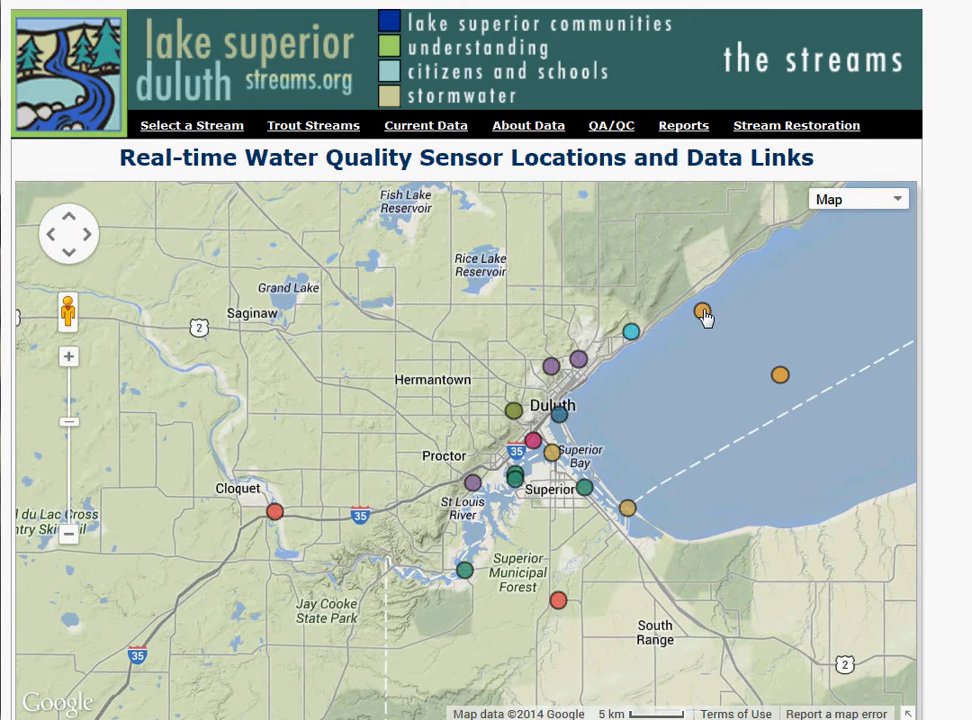
pyautogui.click(702, 314)
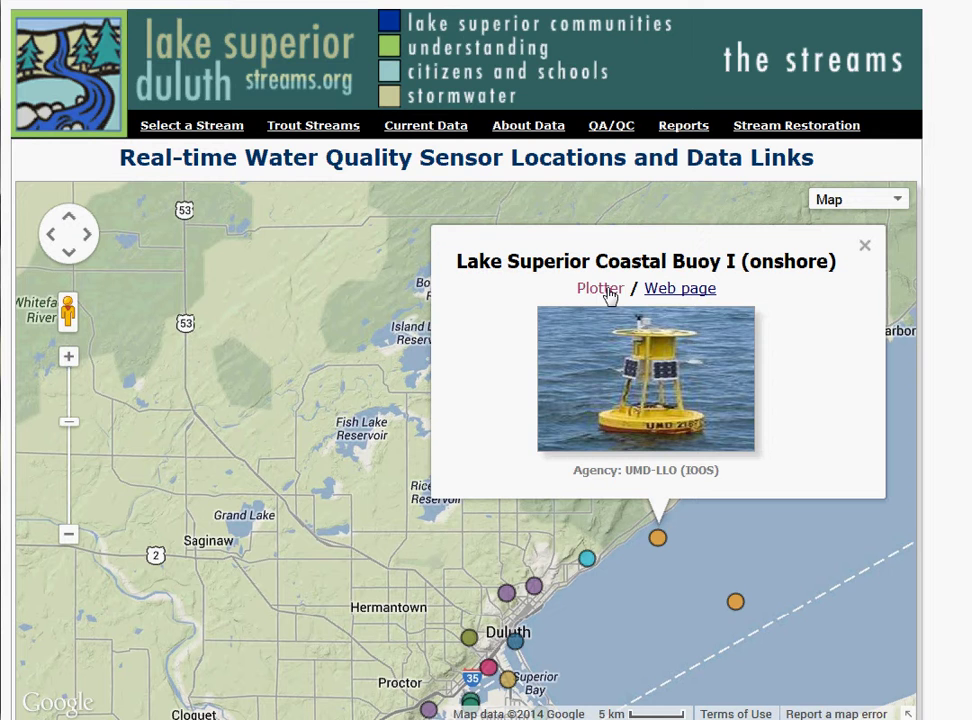
pyautogui.click(609, 292)
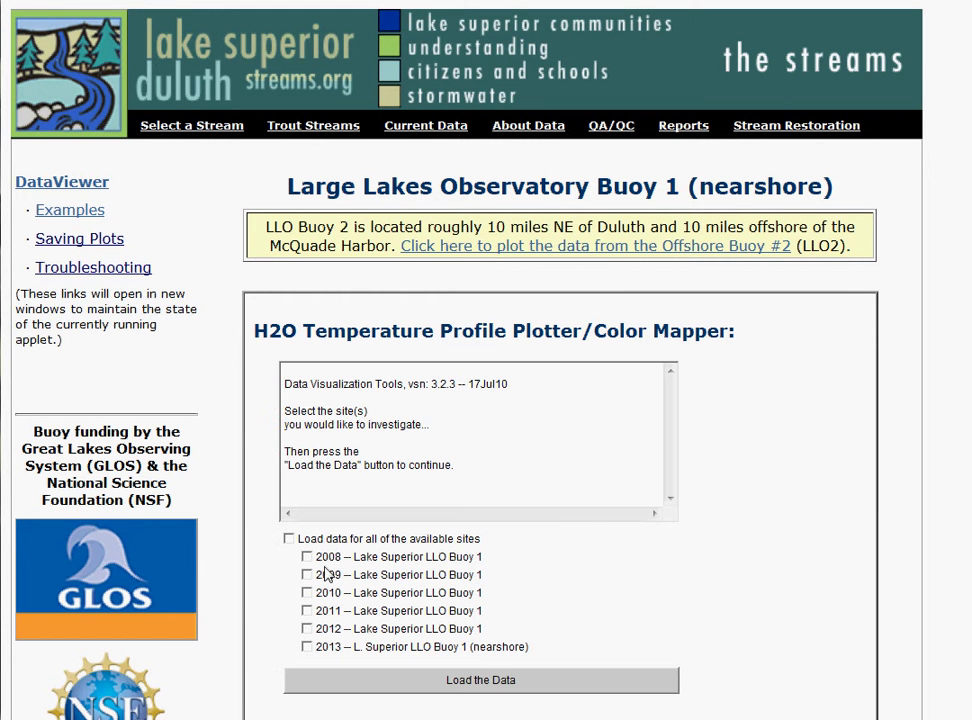
# Load the temperature profile data for all available years of Lake Superior LLO Buoy 1
pyautogui.click(289, 540)
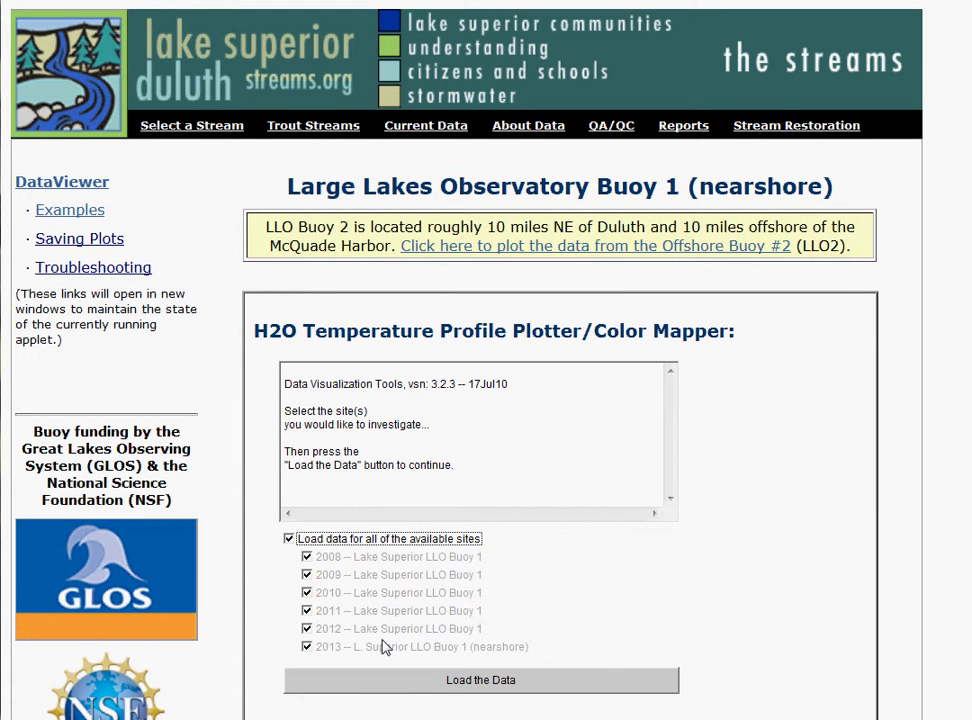
pyautogui.click(417, 690)
pyautogui.scroll(-5, 800, 550)
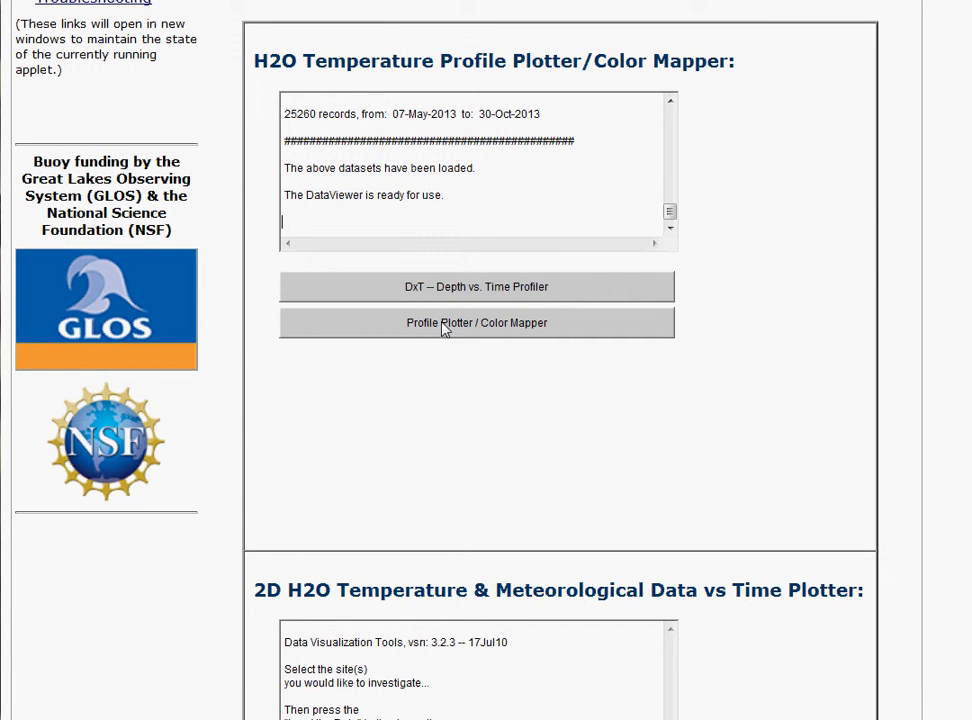
# Open the Profile Plotter / Color Mapper for the buoy data and enlarge its window to fill most of the screen
pyautogui.click(508, 331)
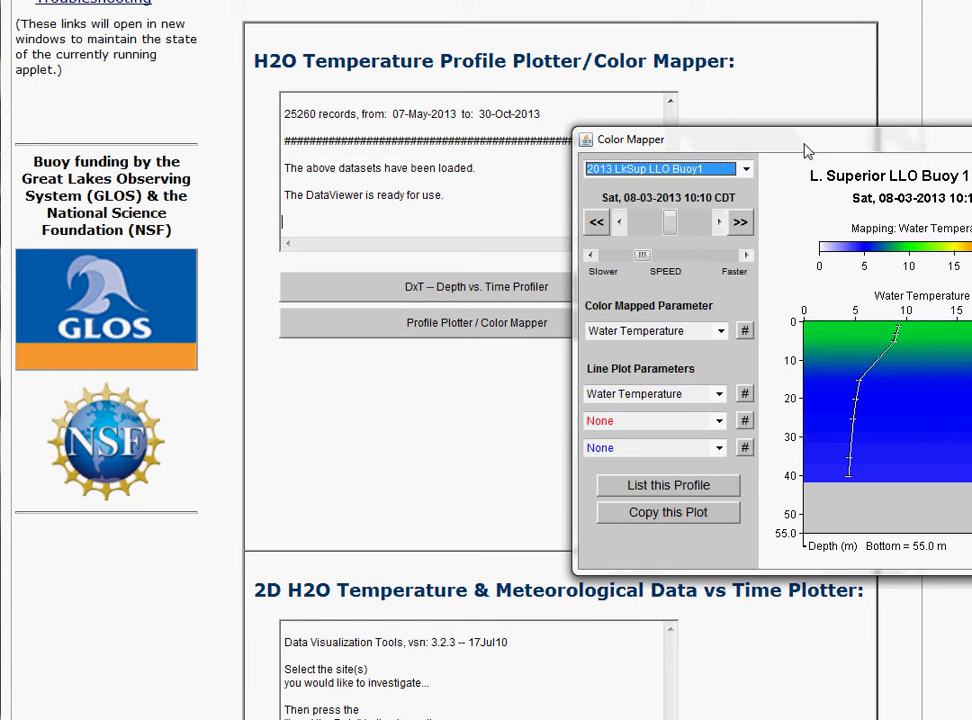
pyautogui.moveTo(807, 150); pyautogui.dragTo(265, 44)
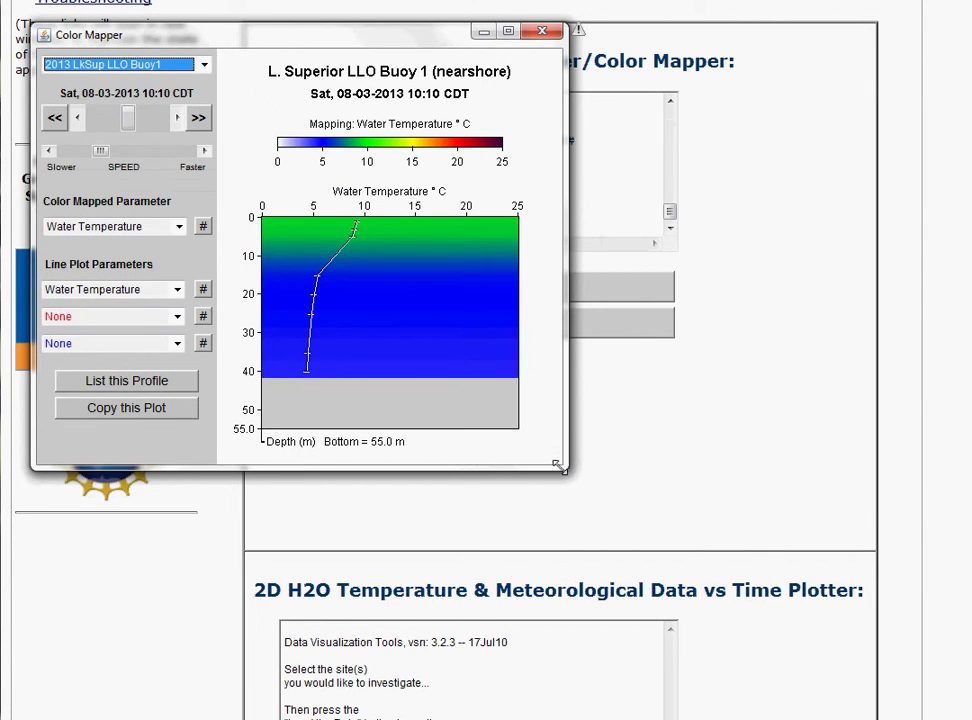
pyautogui.moveTo(561, 465); pyautogui.dragTo(928, 706)
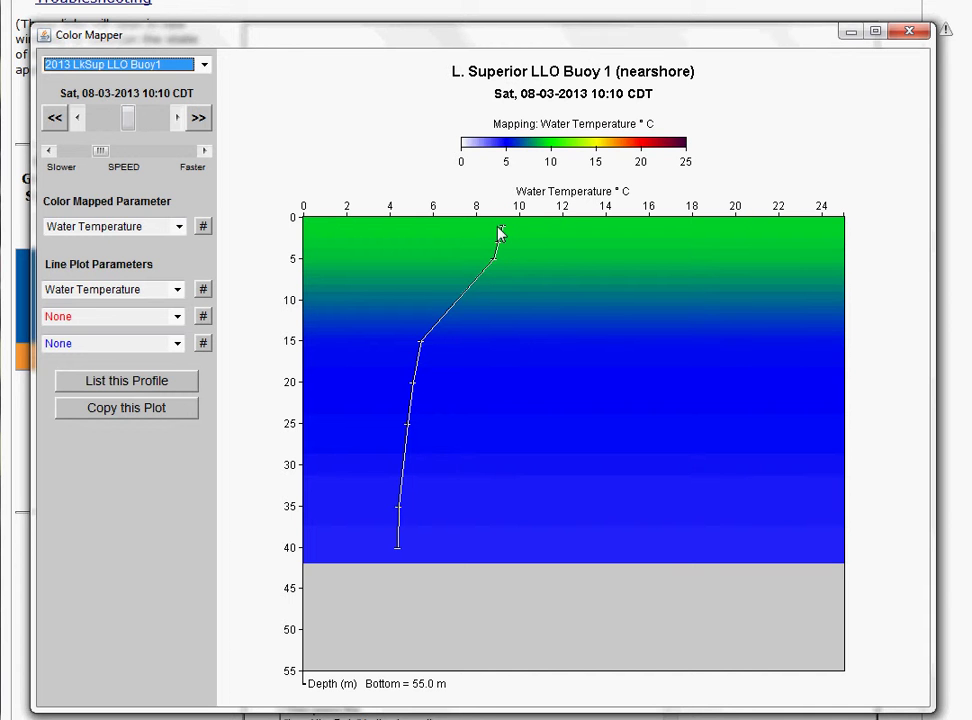
pyautogui.moveTo(128, 118); pyautogui.dragTo(118, 122)
pyautogui.click(198, 118)
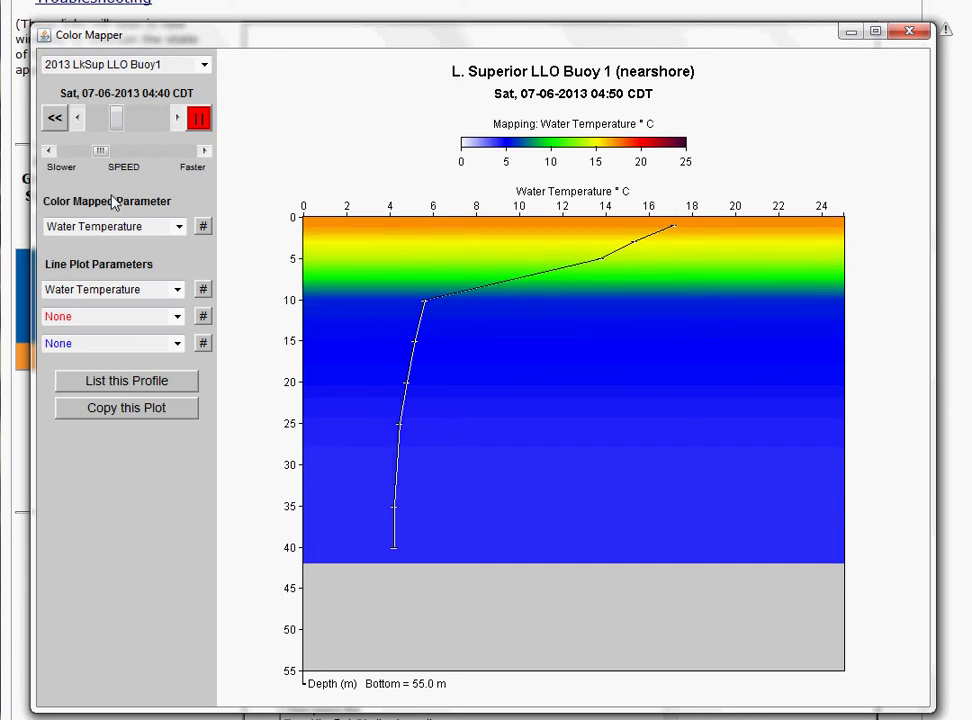
pyautogui.moveTo(101, 152); pyautogui.dragTo(113, 153)
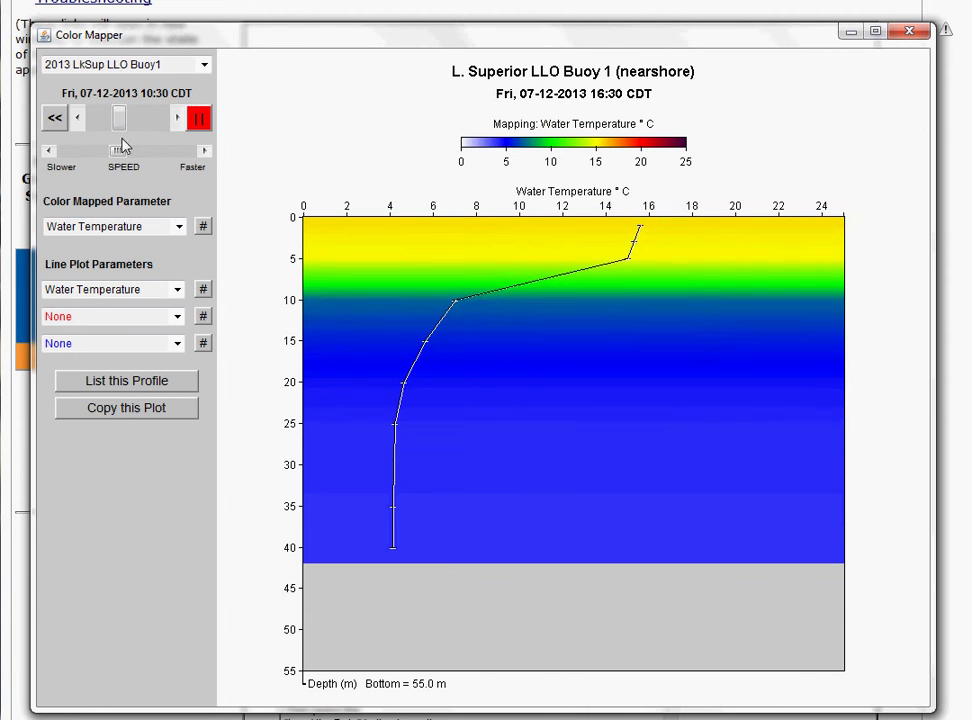
pyautogui.moveTo(120, 152); pyautogui.dragTo(100, 152)
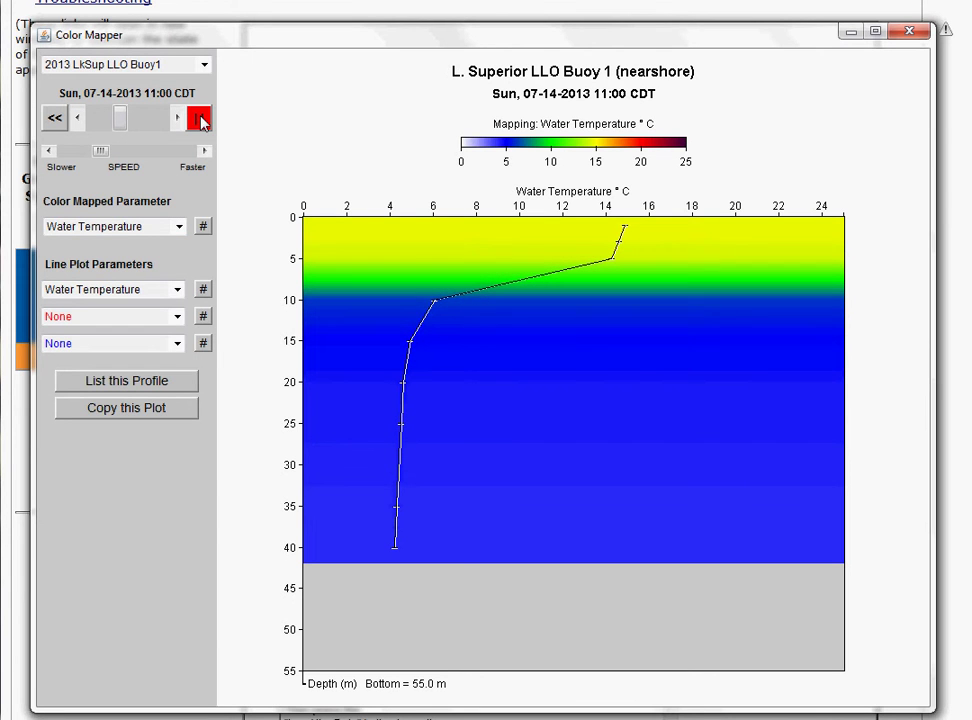
pyautogui.click(199, 119)
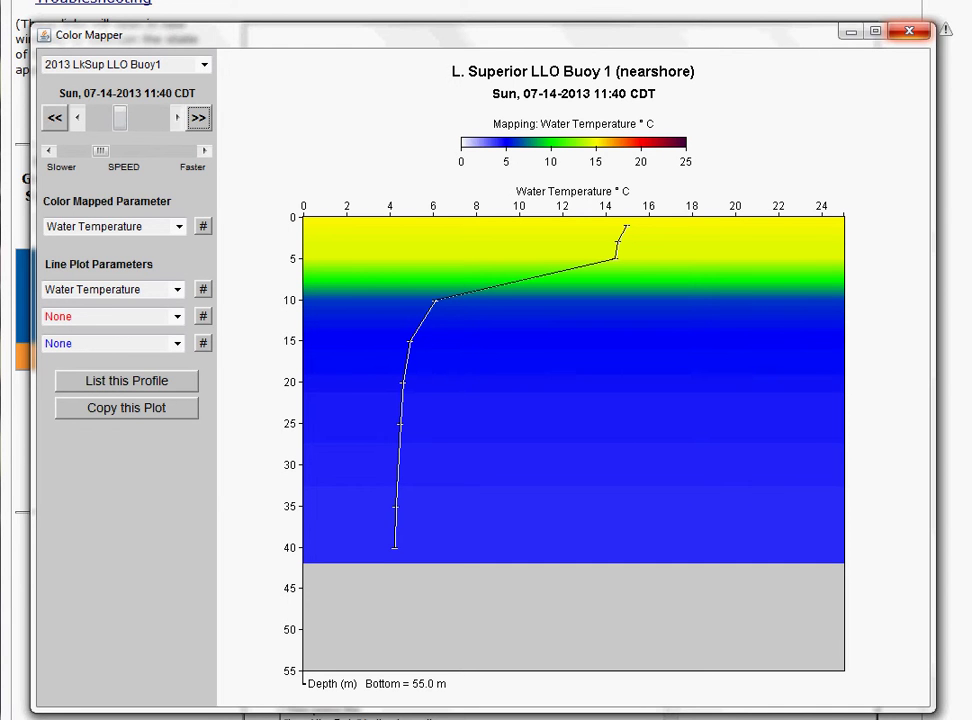
# Close the Color Mapper and the buoy's map details, and open the plotter for the Duluth Entry Ship Canal
pyautogui.click(910, 34)
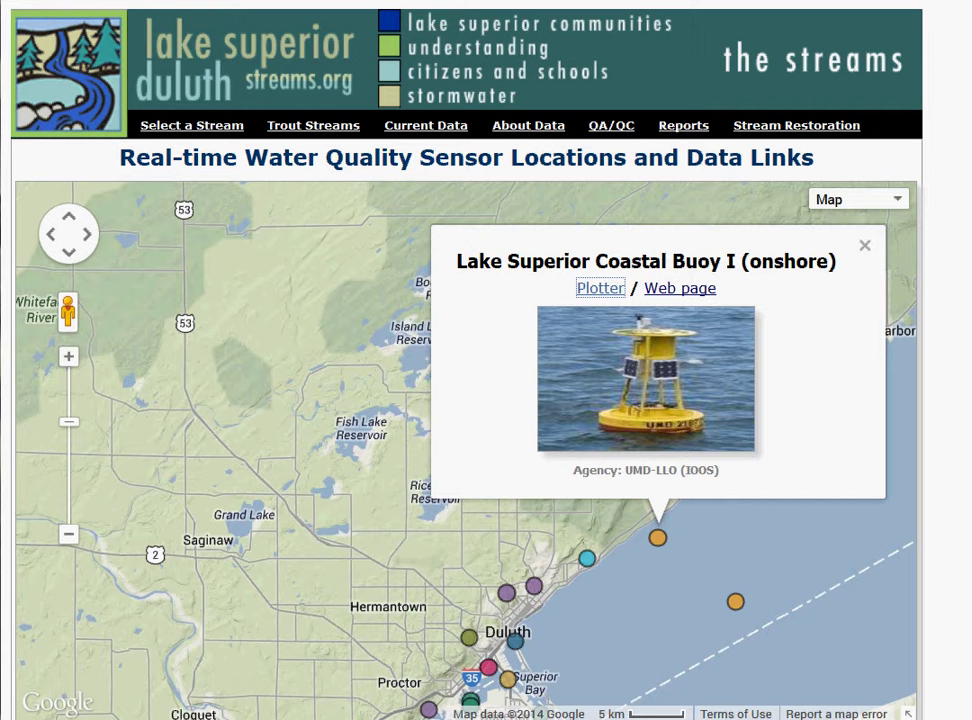
pyautogui.click(852, 246)
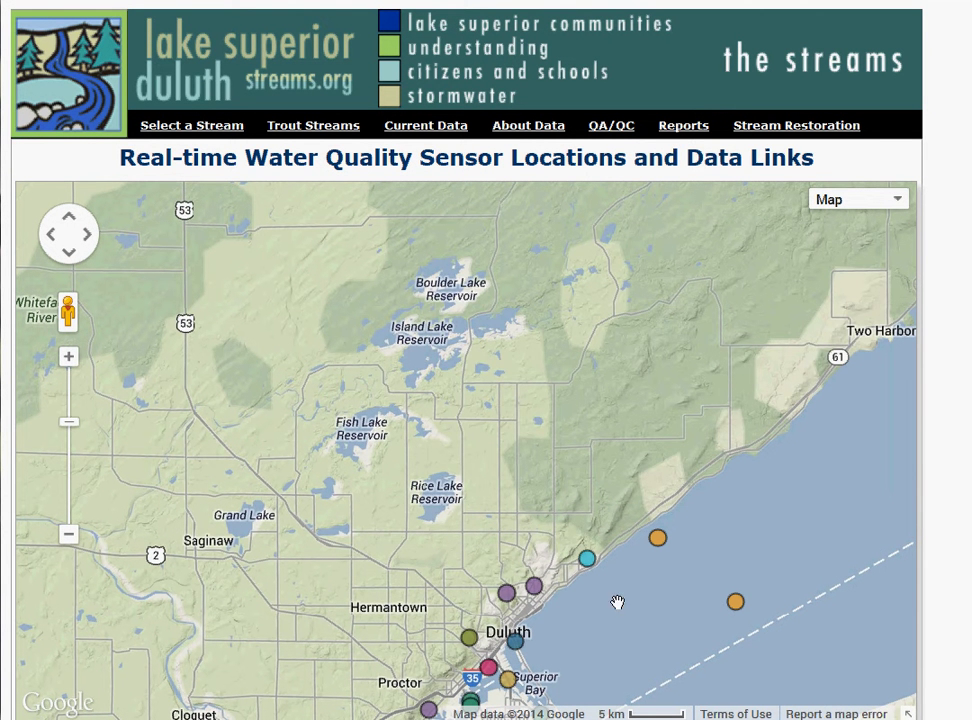
pyautogui.click(515, 645)
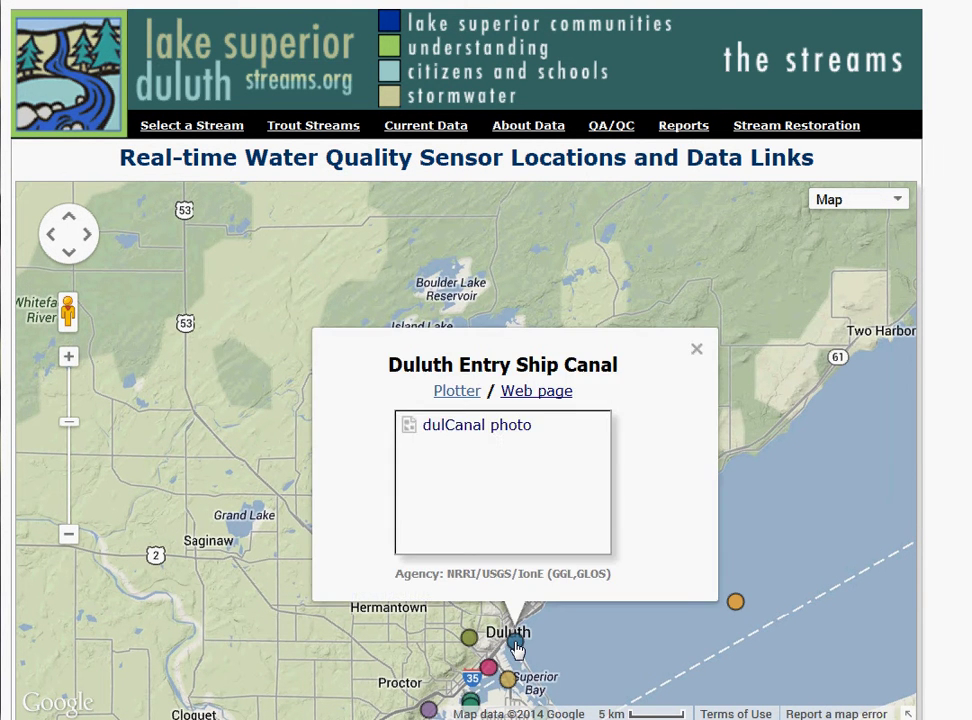
pyautogui.click(456, 392)
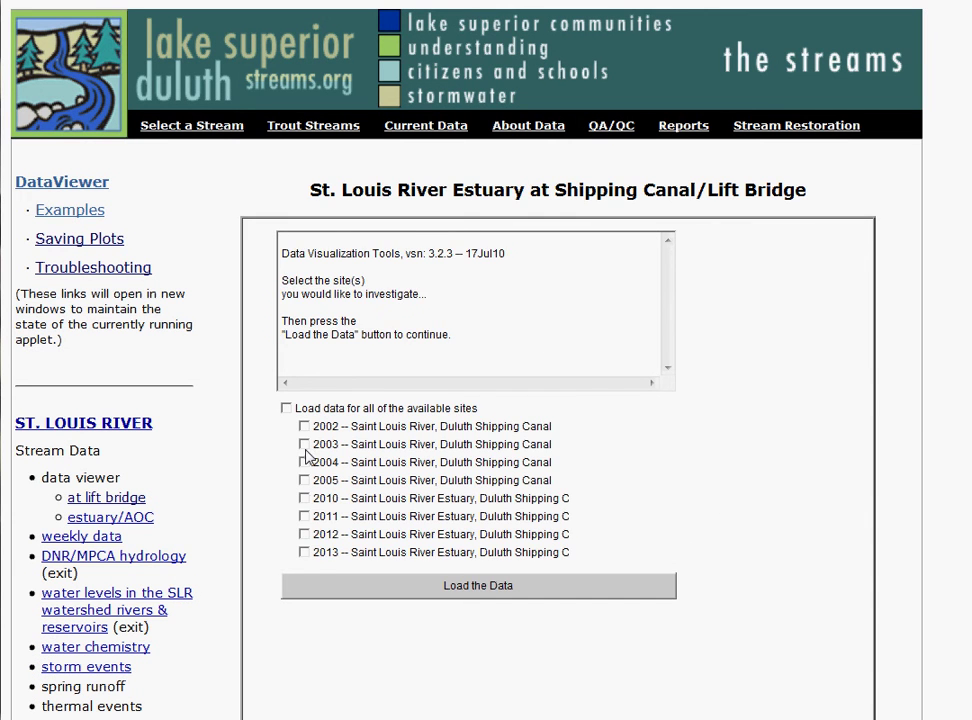
# Load the 2011 and 2012 Saint Louis River Estuary datasets for the Duluth Shipping Canal
pyautogui.click(304, 534)
pyautogui.click(304, 516)
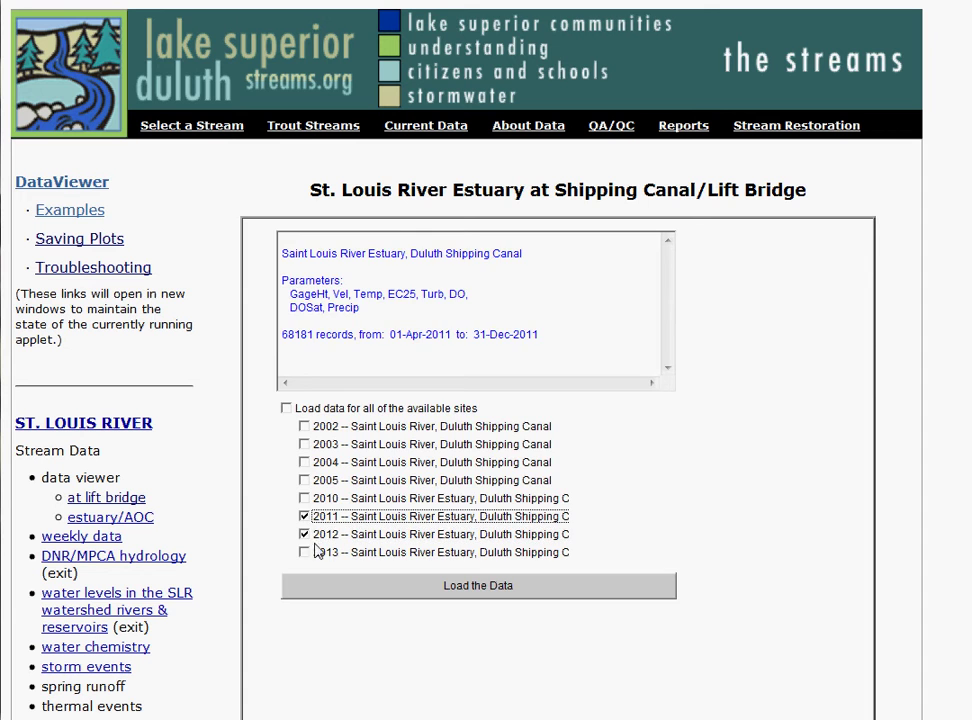
pyautogui.click(343, 590)
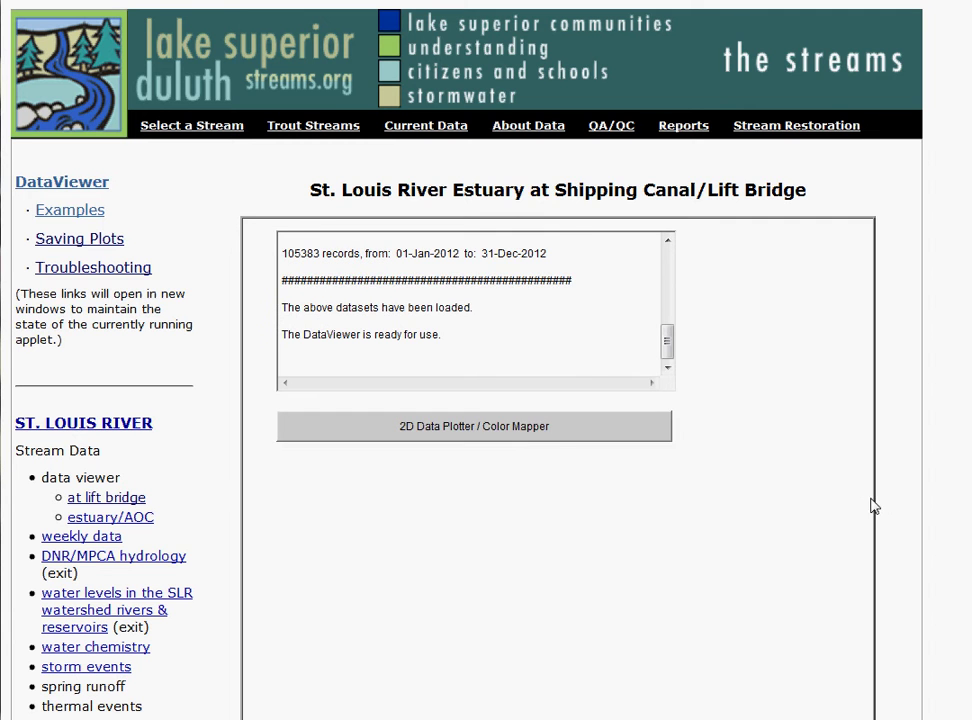
# Open the 2D Data Plotter / Color Mapper for the shipping canal data and enlarge its window
pyautogui.click(558, 433)
pyautogui.moveTo(798, 66); pyautogui.dragTo(388, 40)
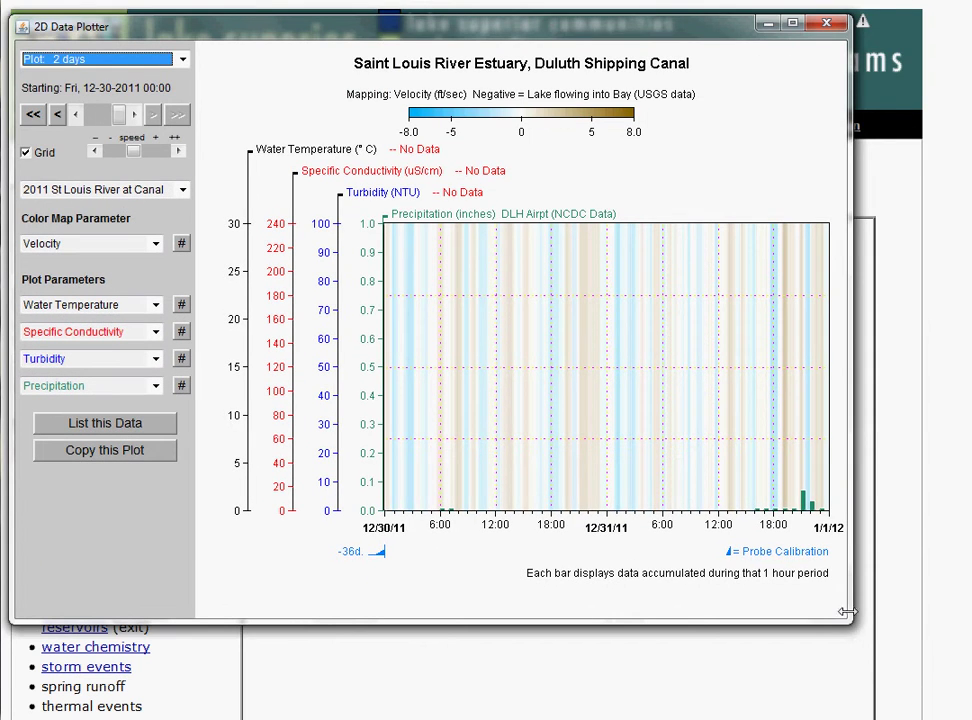
pyautogui.moveTo(845, 622); pyautogui.dragTo(942, 712)
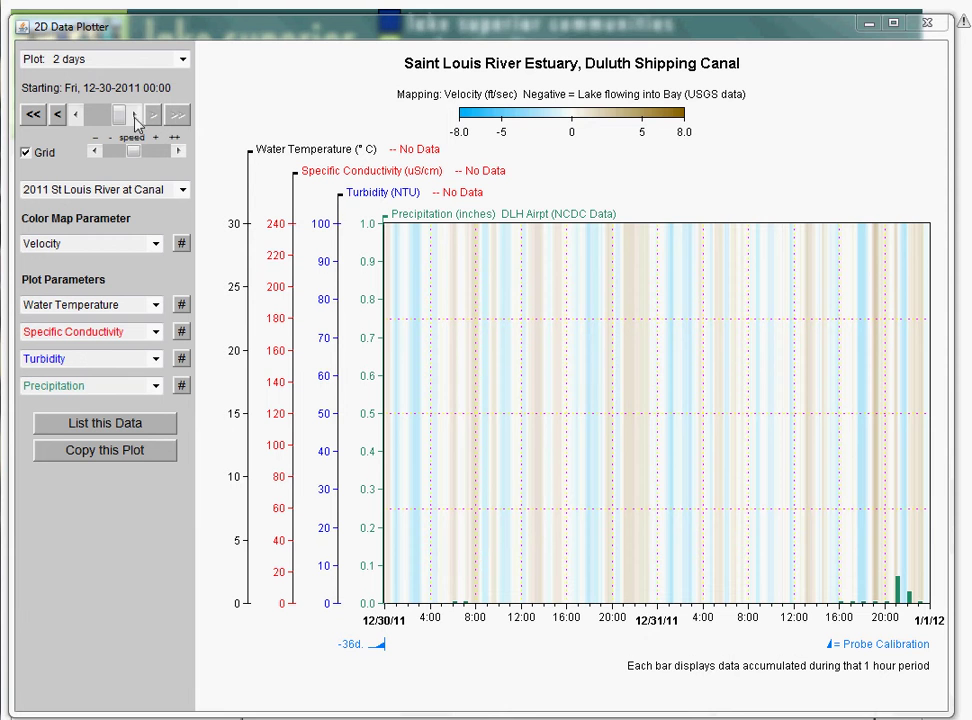
pyautogui.moveTo(120, 114)
pyautogui.mouseDown()
pyautogui.moveTo(100, 114)
pyautogui.moveTo(115, 117)
pyautogui.mouseUp()
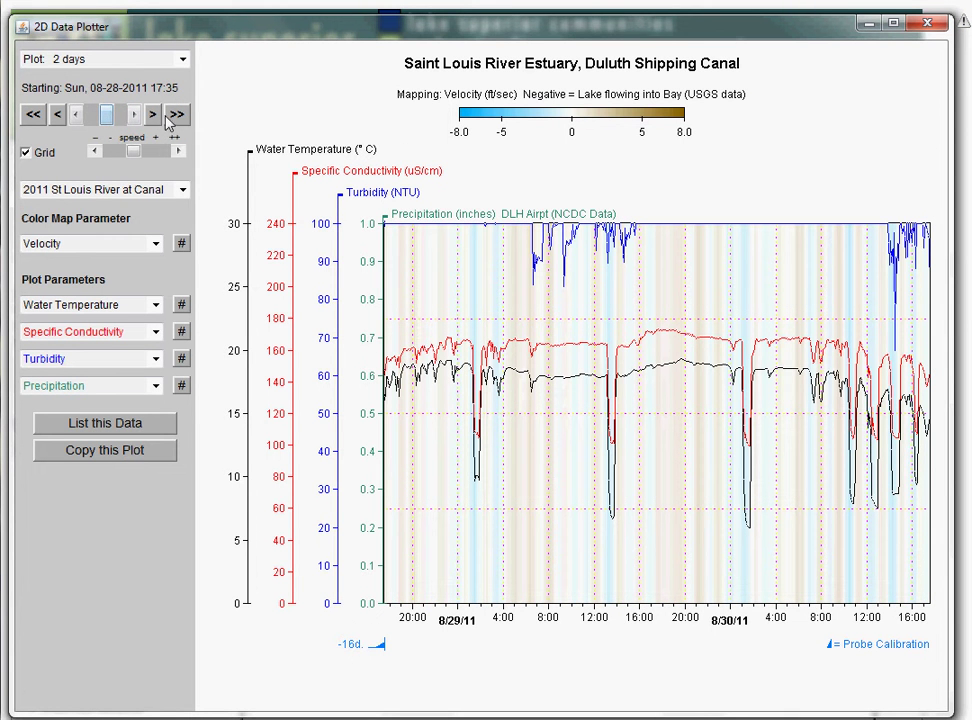
pyautogui.click(152, 116)
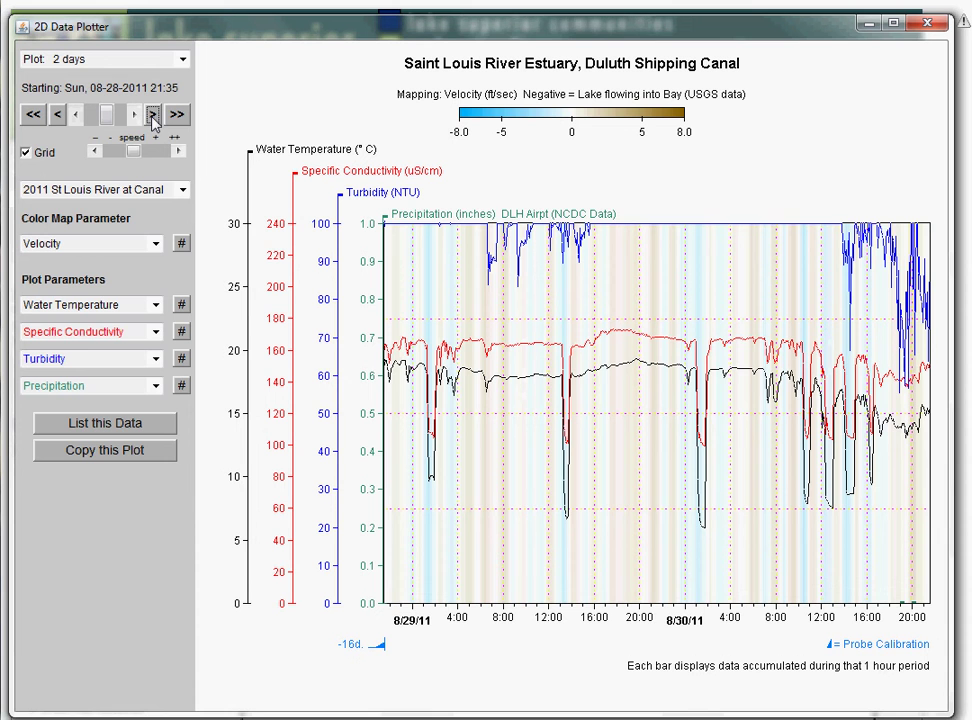
pyautogui.click(178, 116)
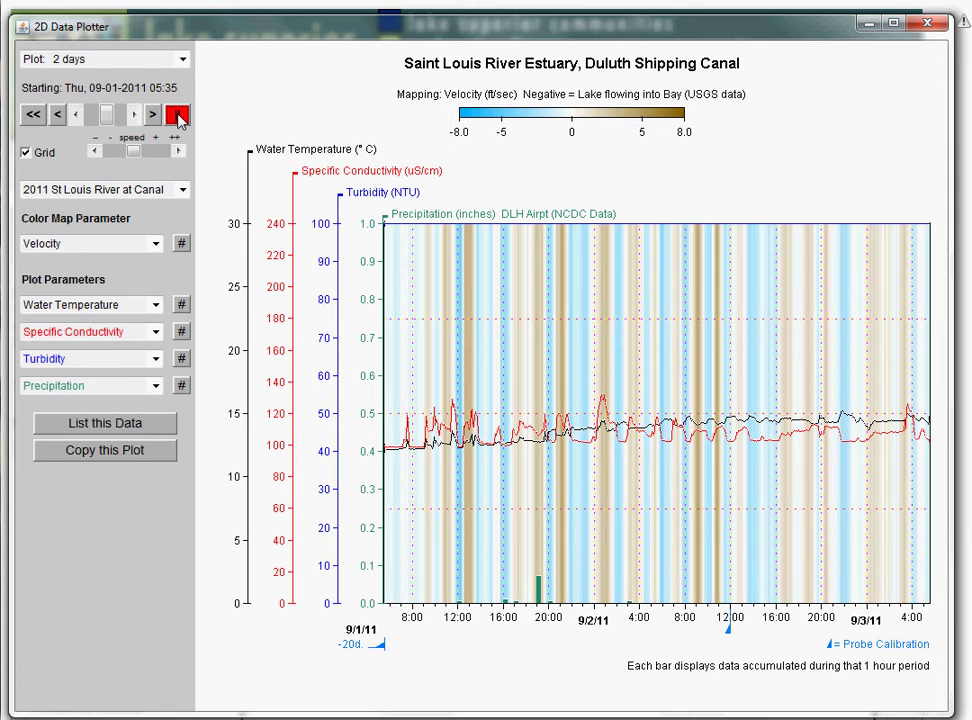
pyautogui.click(177, 116)
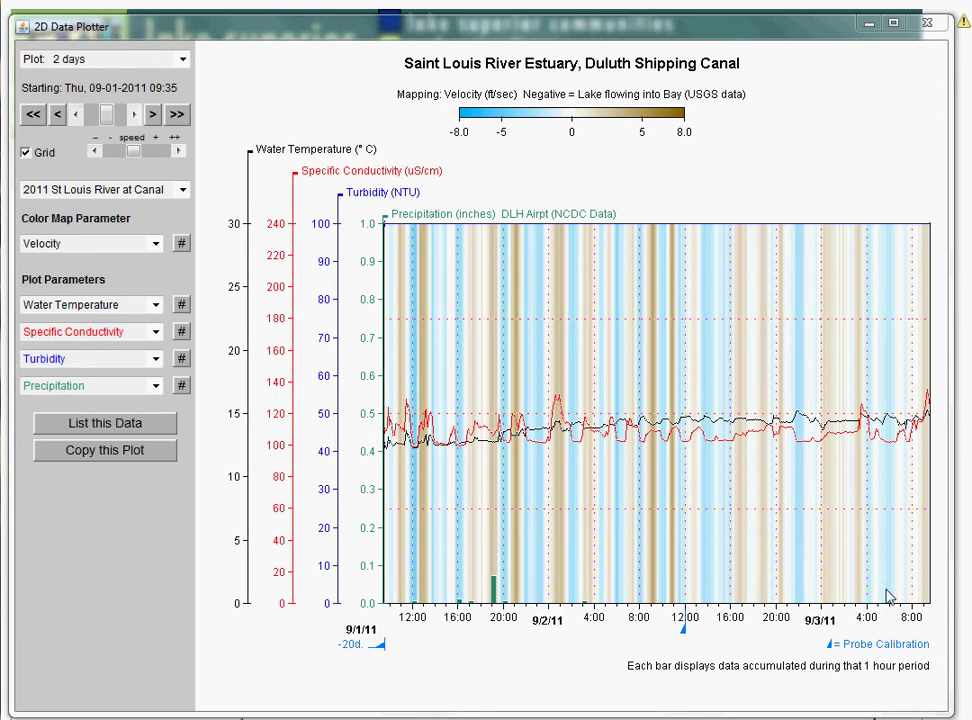
# Close the shipping canal's 2D Data Plotter and its Duluth Entry Ship Canal details on the sensor map
pyautogui.click(928, 24)
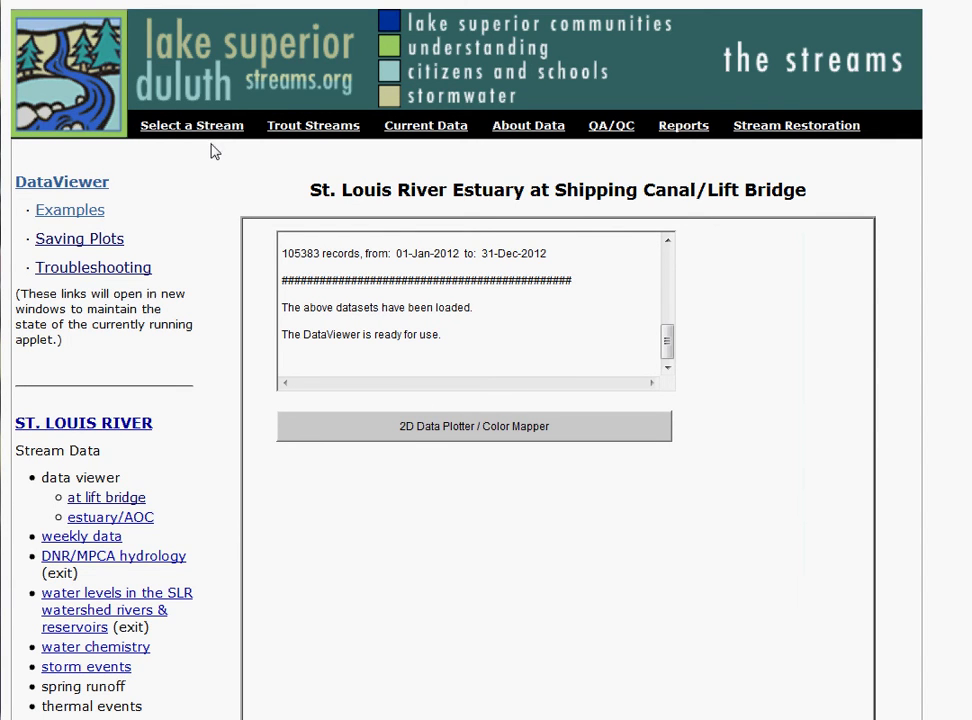
pyautogui.hotkey('alt', 'Left')
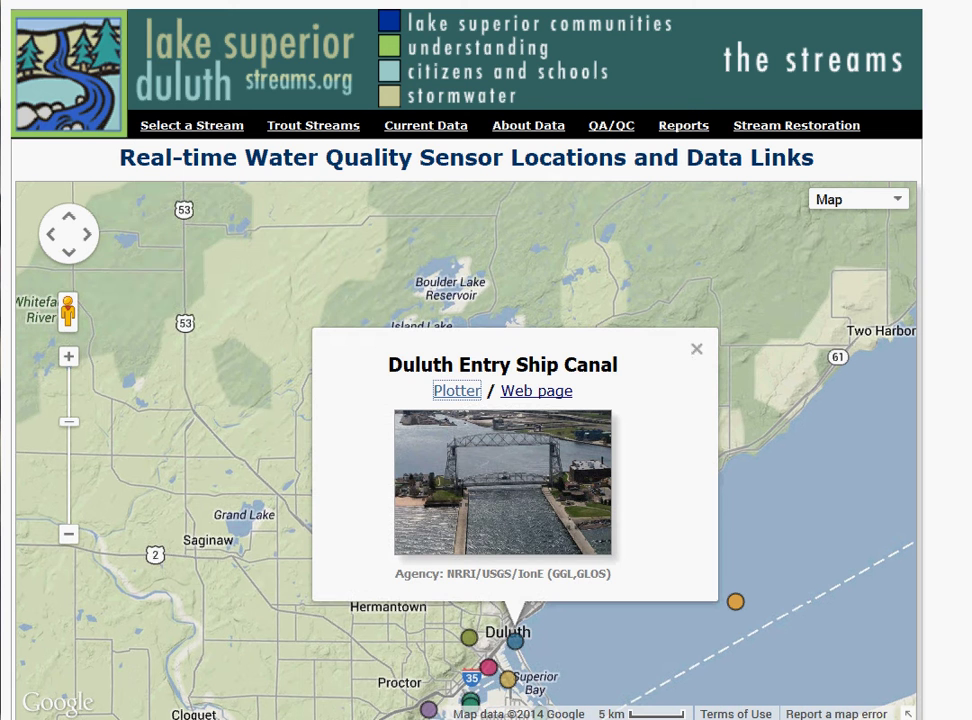
pyautogui.click(695, 349)
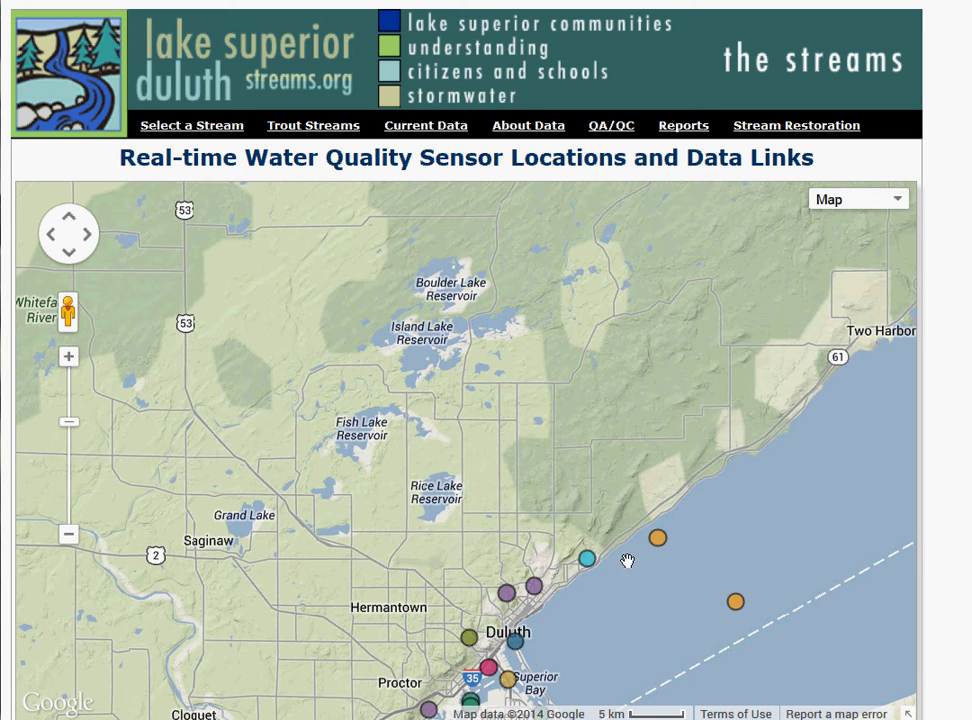
# Open the Tischer Creek web page from the sensor map and bring up its weekly data listing
pyautogui.click(534, 590)
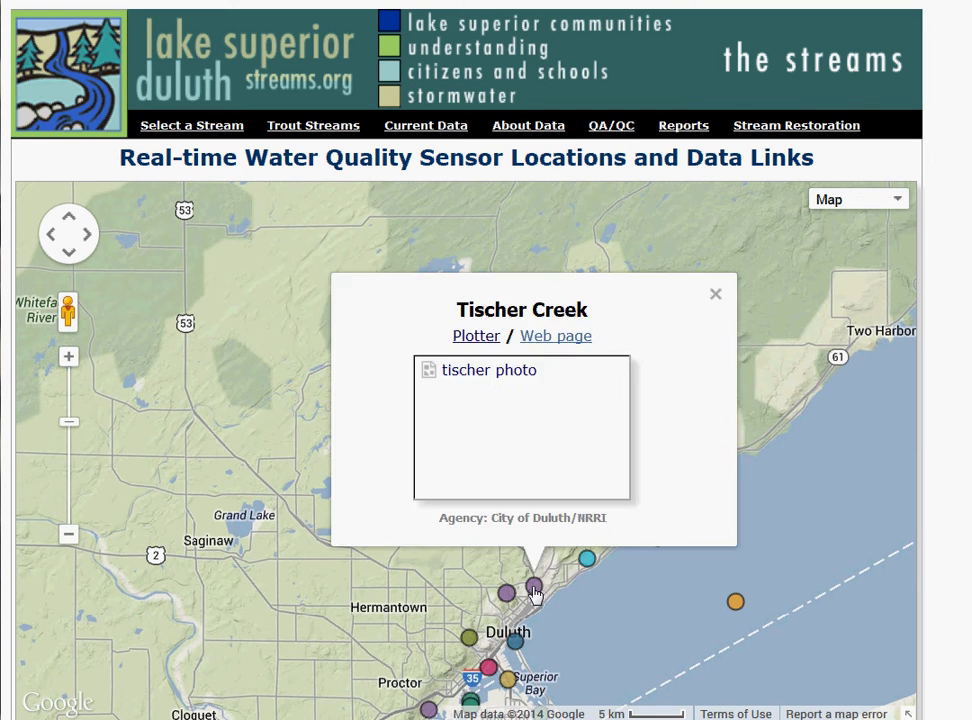
pyautogui.click(561, 340)
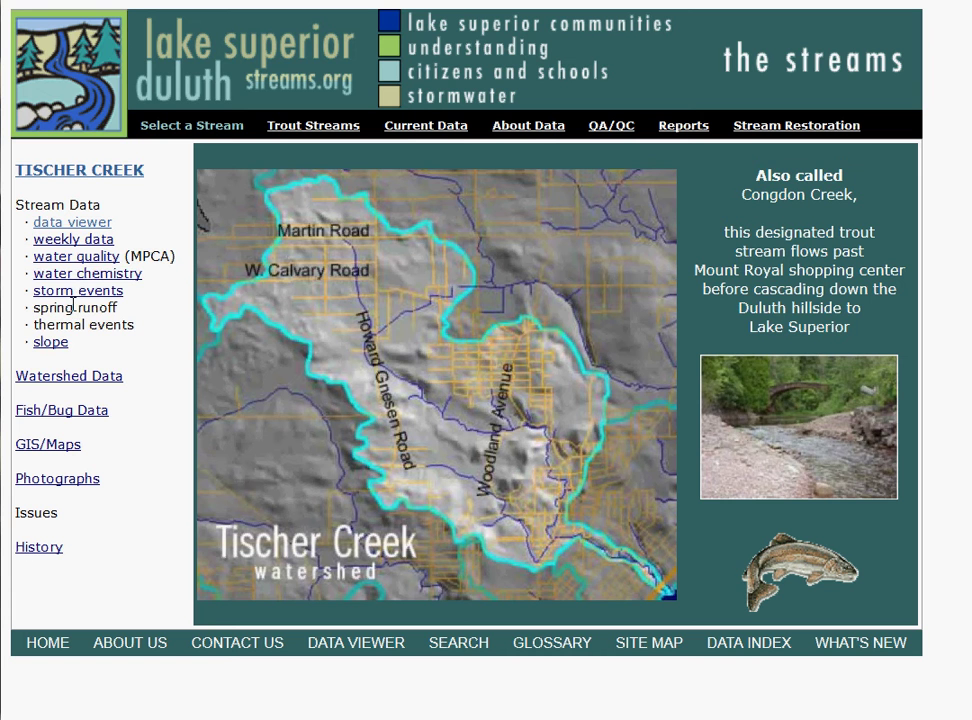
pyautogui.click(93, 247)
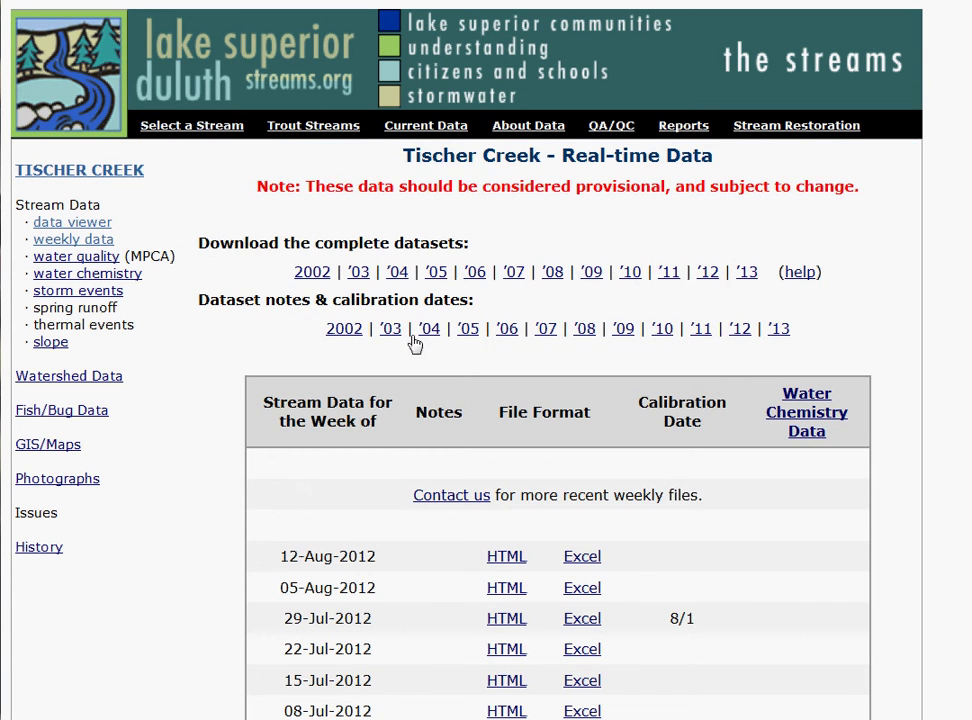
pyautogui.scroll(-3, 955, 461)
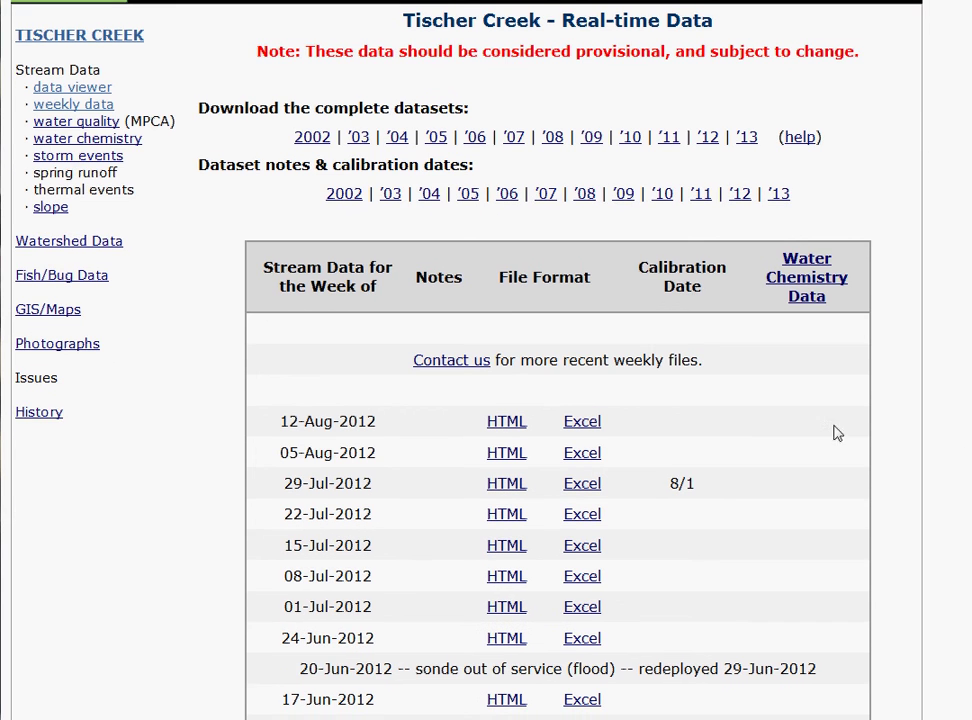
pyautogui.click(582, 453)
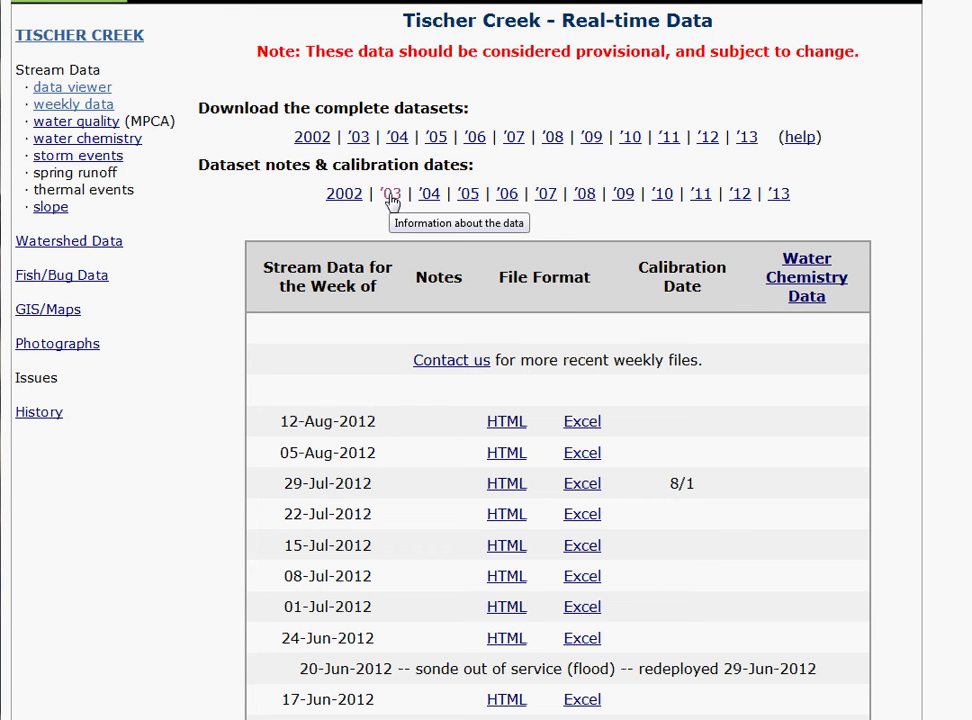
# Download the complete 2013 Tischer Creek dataset, opening the zip in Windows Explorer, and open Tischer2013_CompleteData in Excel
pyautogui.click(748, 140)
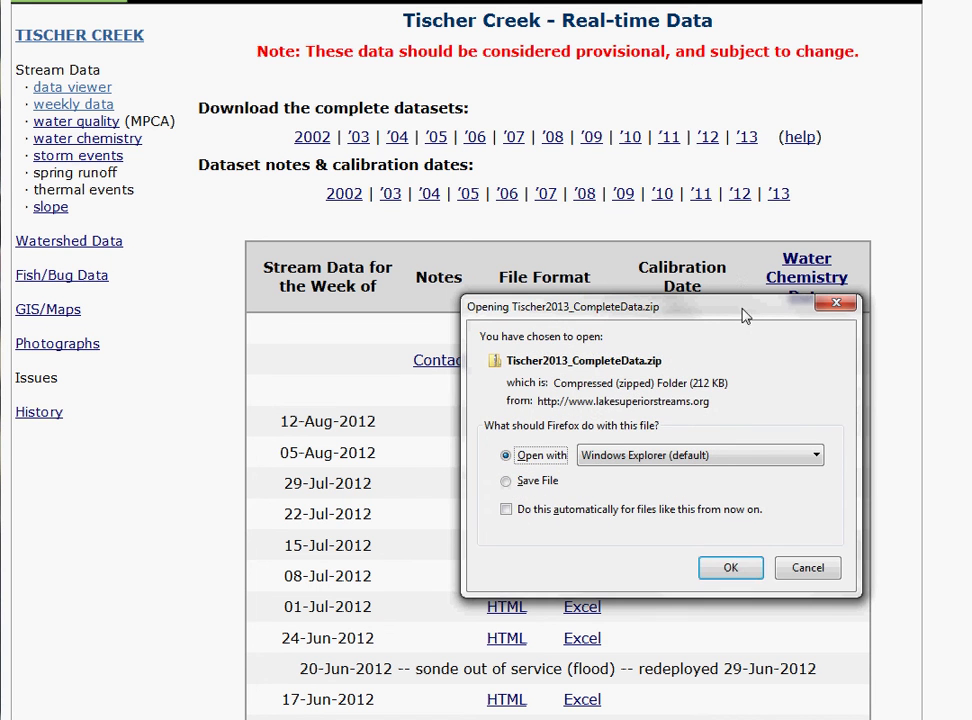
pyautogui.moveTo(745, 316); pyautogui.dragTo(688, 170)
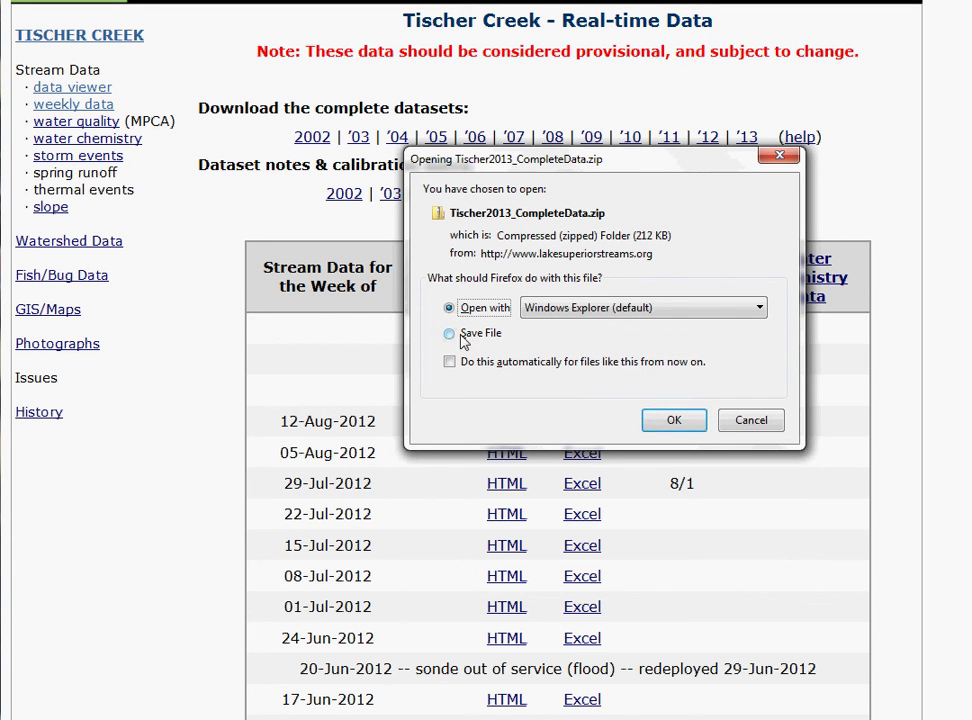
pyautogui.click(673, 422)
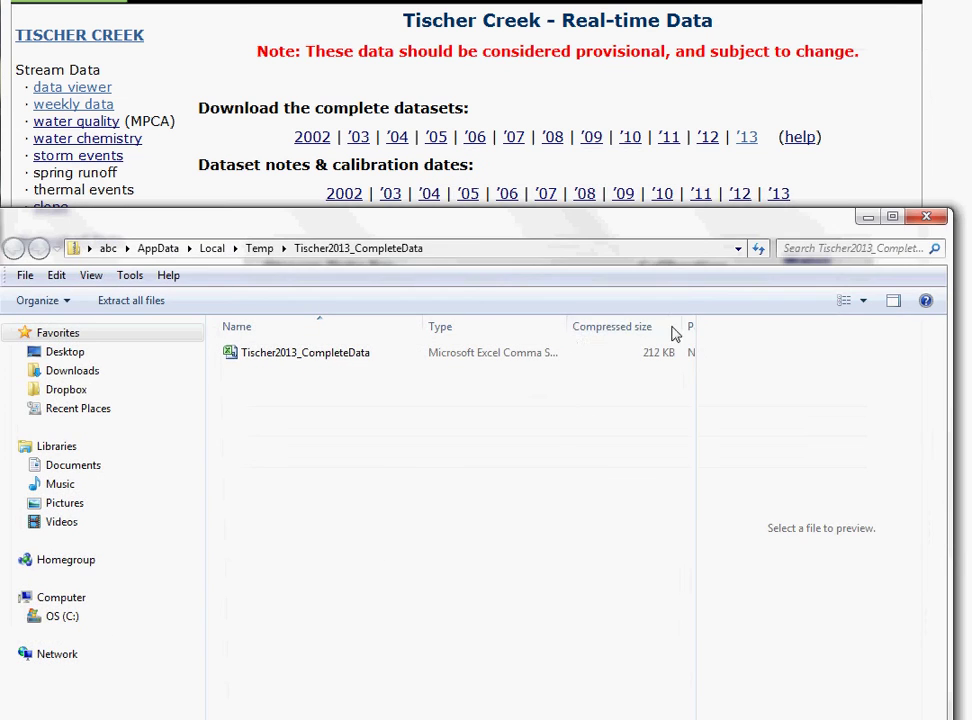
pyautogui.moveTo(586, 240); pyautogui.dragTo(690, 47)
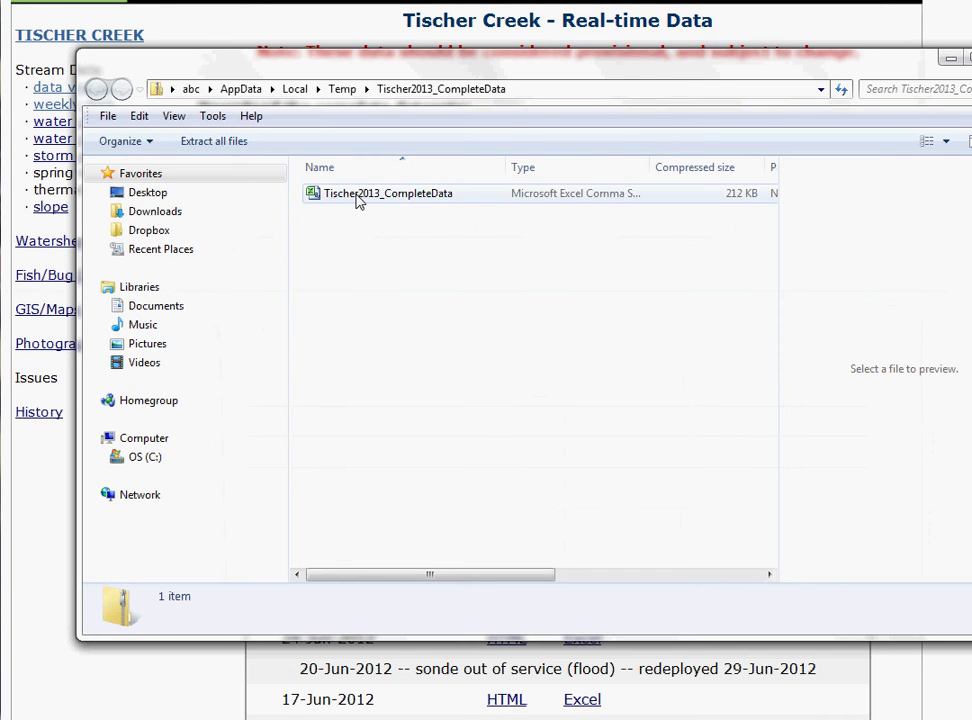
pyautogui.doubleClick(360, 198)
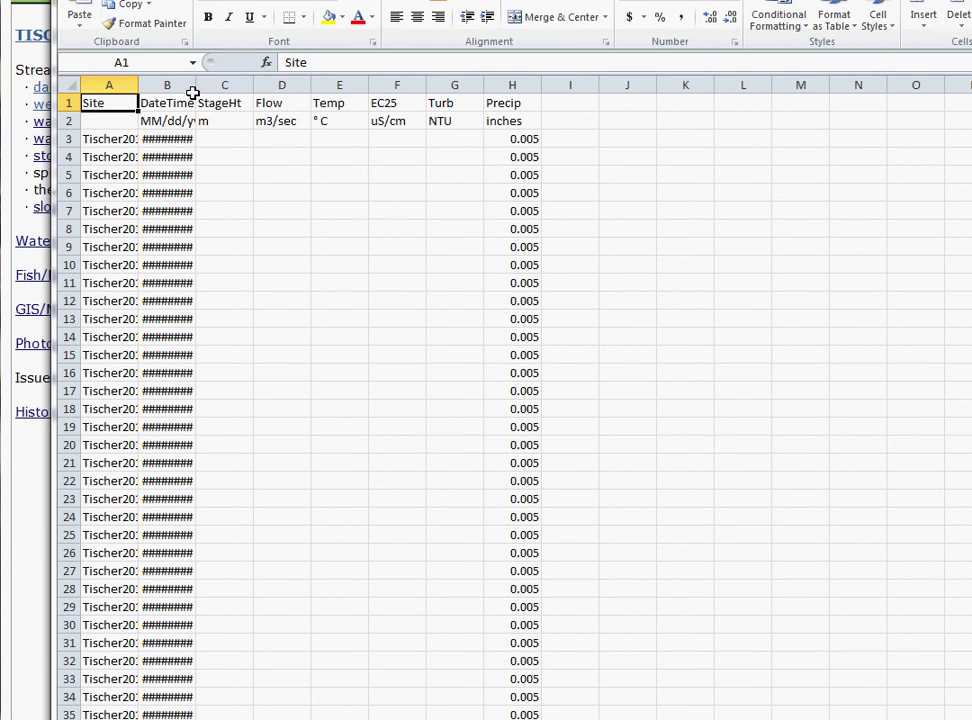
# Widen the DateTime column to show full timestamps and examine the 2013 Tischer Creek readings down to 4/6/2013
pyautogui.moveTo(196, 85); pyautogui.dragTo(246, 89)
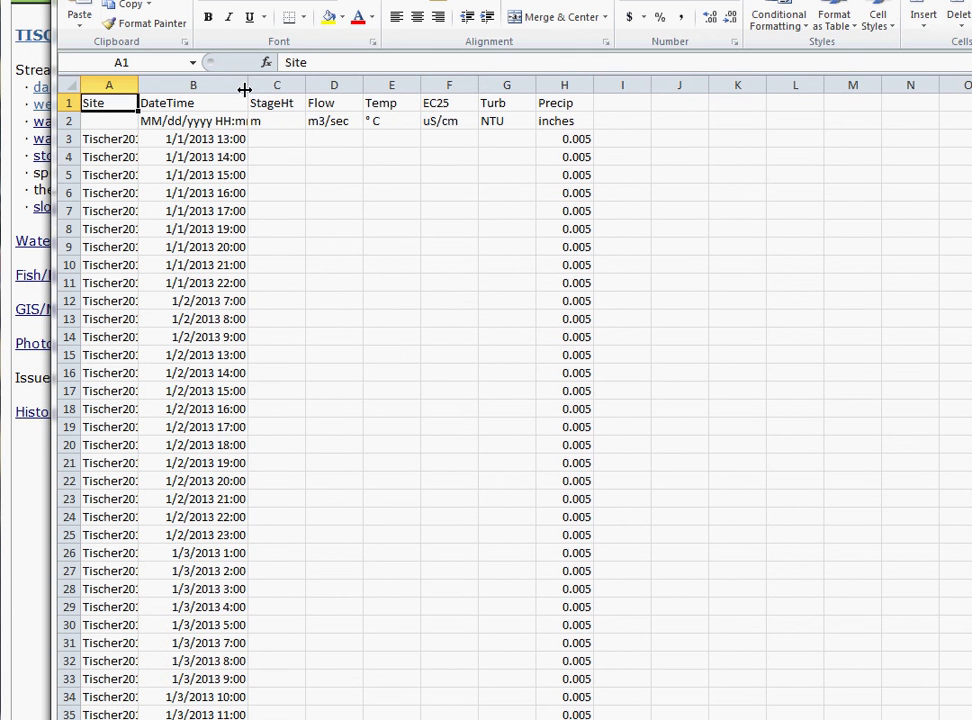
pyautogui.scroll(-5, 456, 360)
pyautogui.scroll(-8, 430, 380)
pyautogui.scroll(-18, 424, 386)
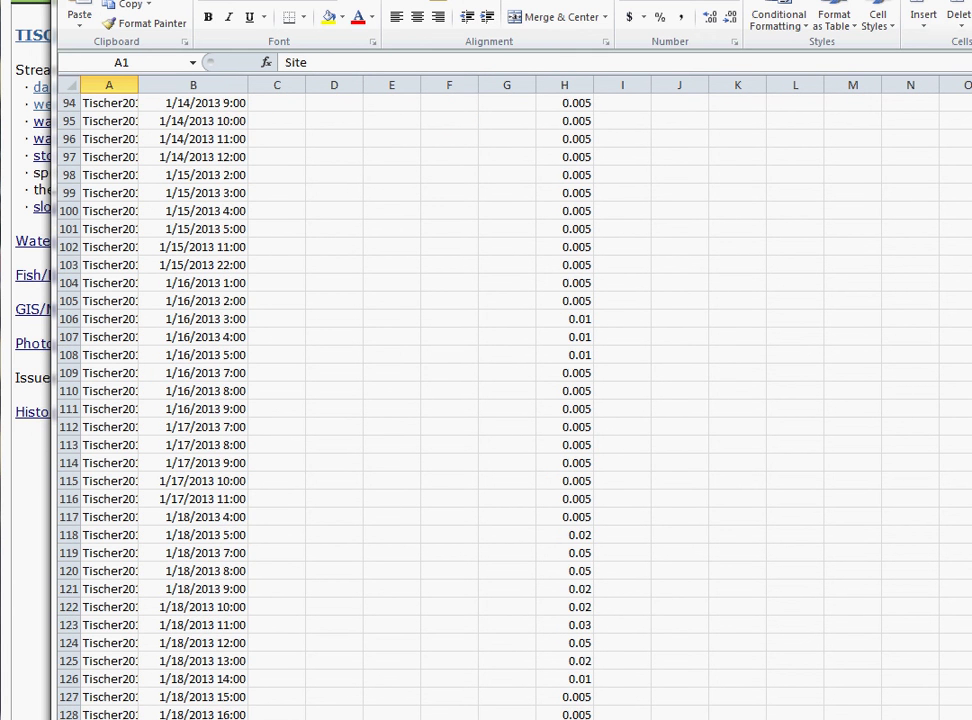
pyautogui.scroll(-20, 486, 400)
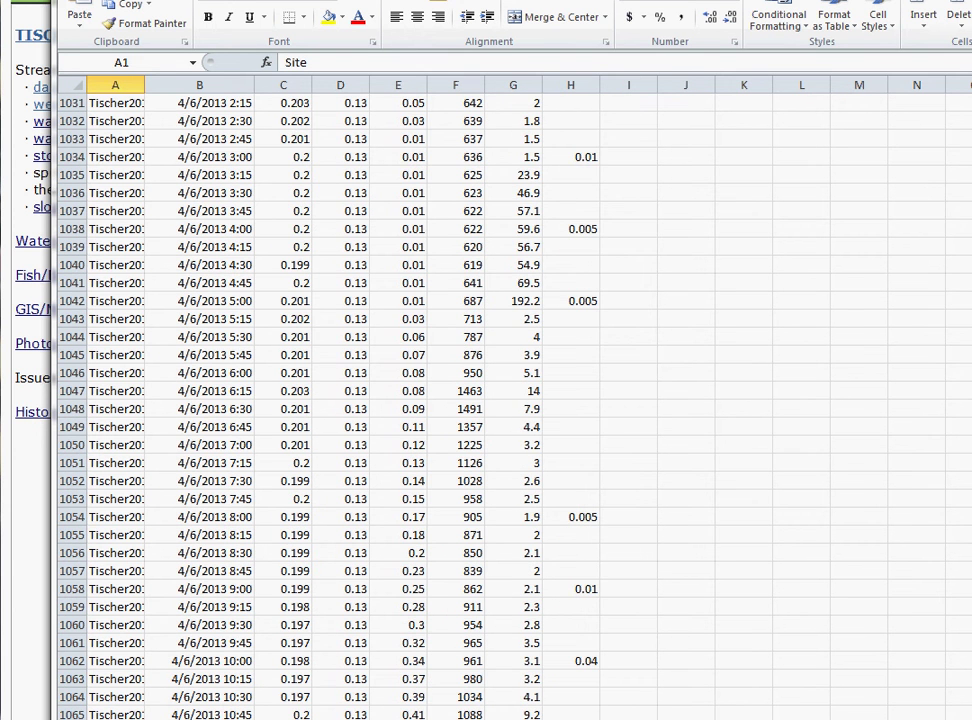
pyautogui.scroll(-7, 358, 450)
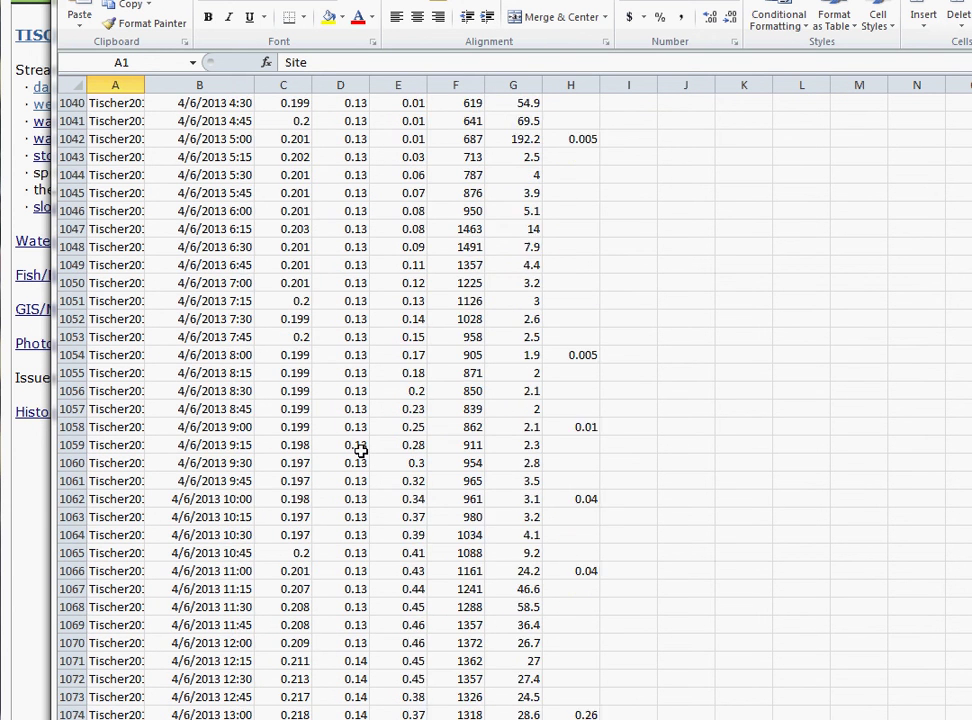
pyautogui.scroll(-3, 358, 450)
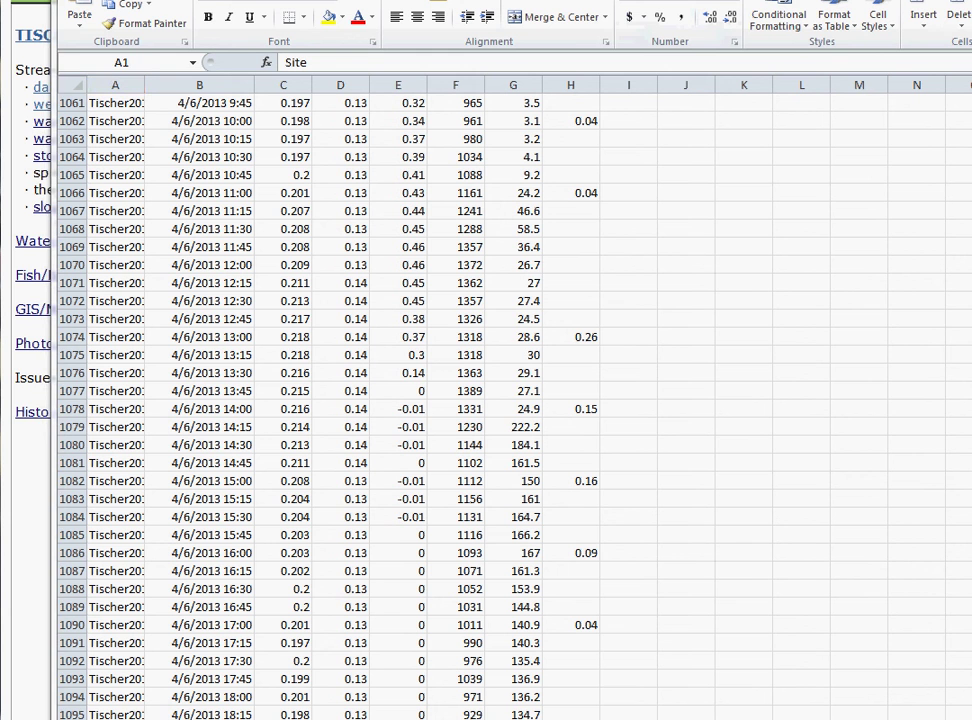
# Close the Tischer2013_CompleteData file without saving and go to the Lake Superior Streams home page
pyautogui.hotkey('ctrl', 'w')
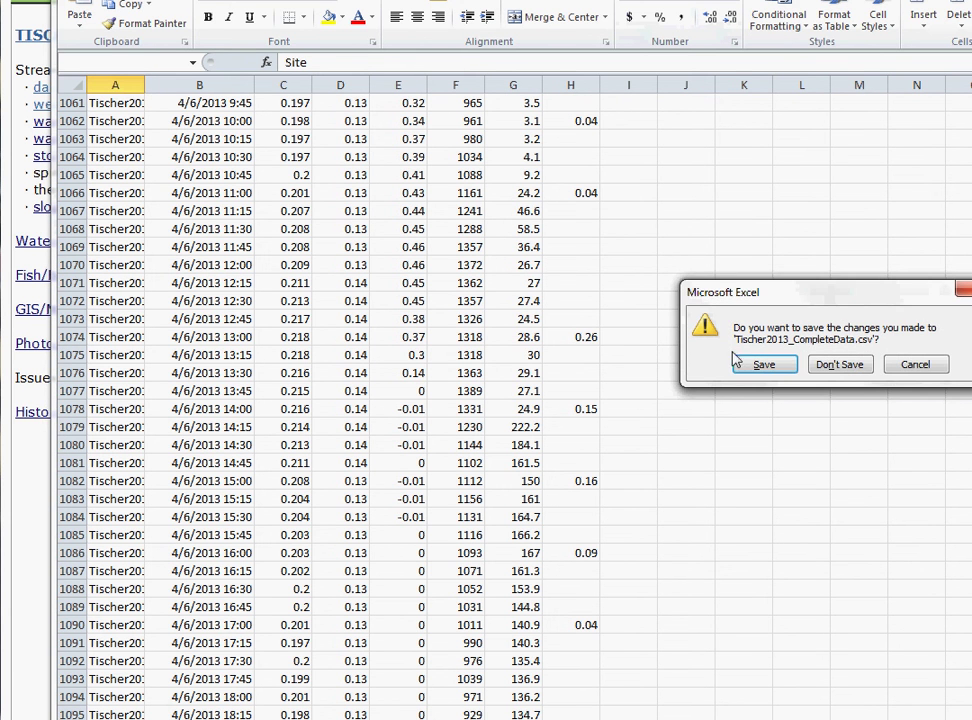
pyautogui.click(824, 364)
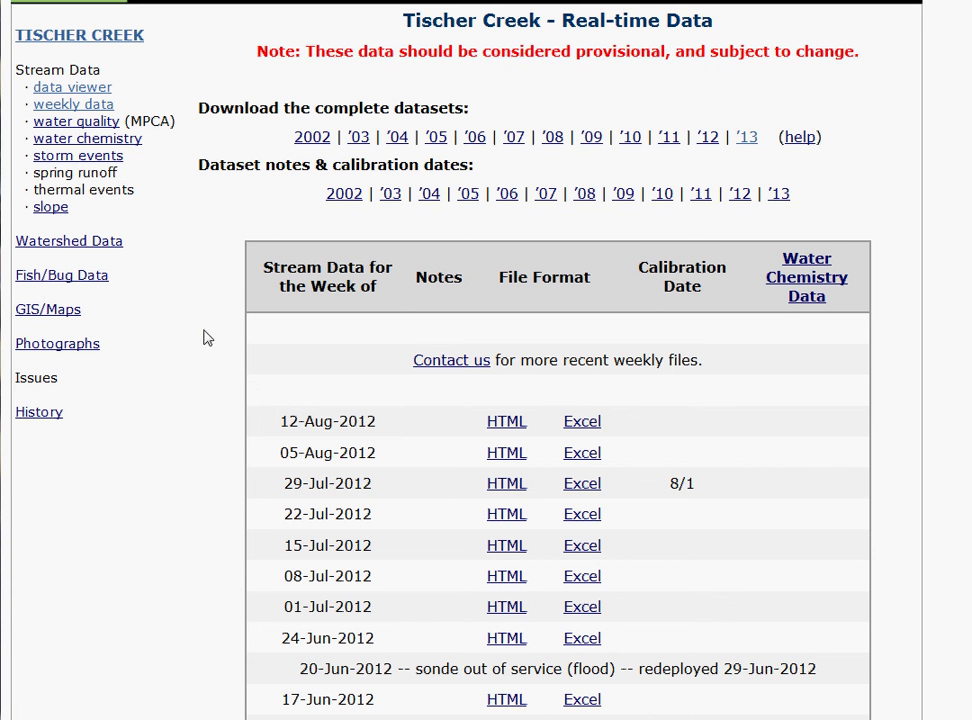
pyautogui.scroll(3, 195, 343)
pyautogui.click(65, 80)
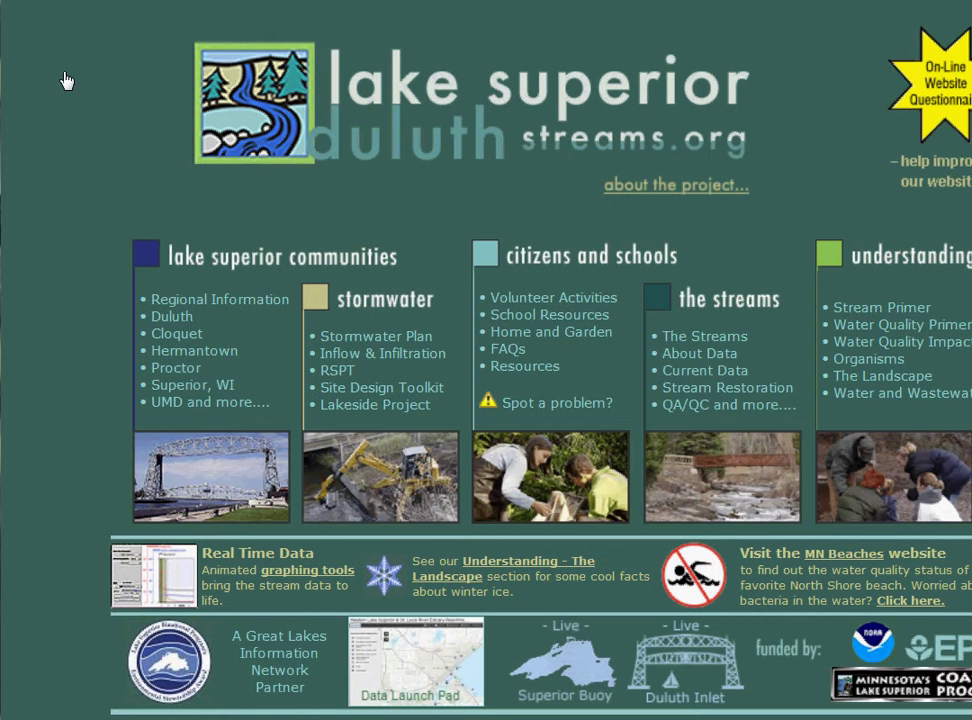
pyautogui.scroll(-1, 299, 614)
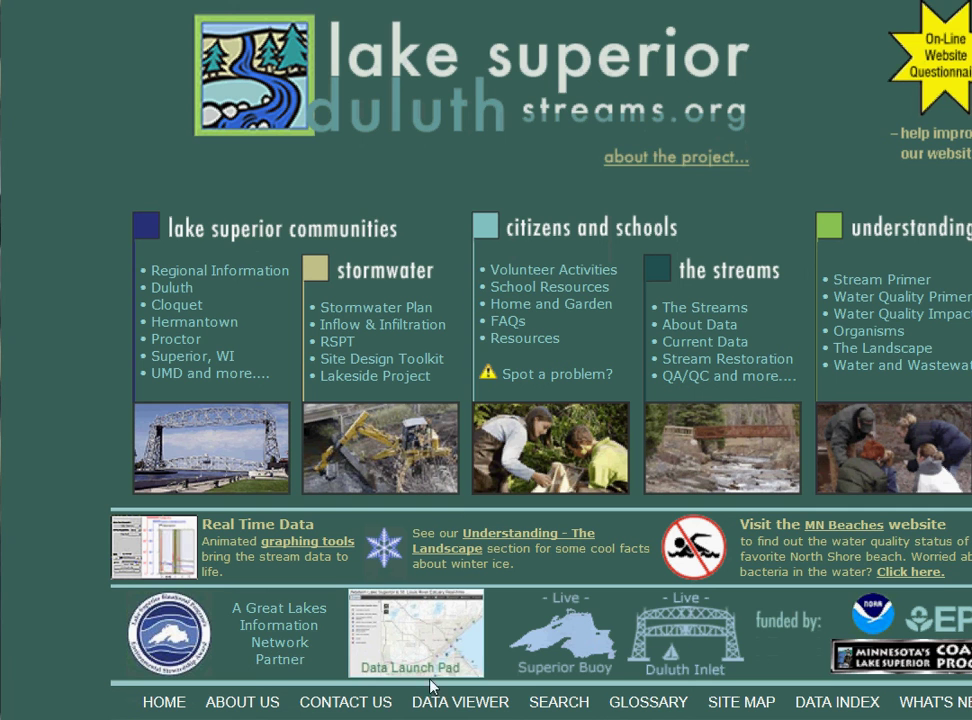